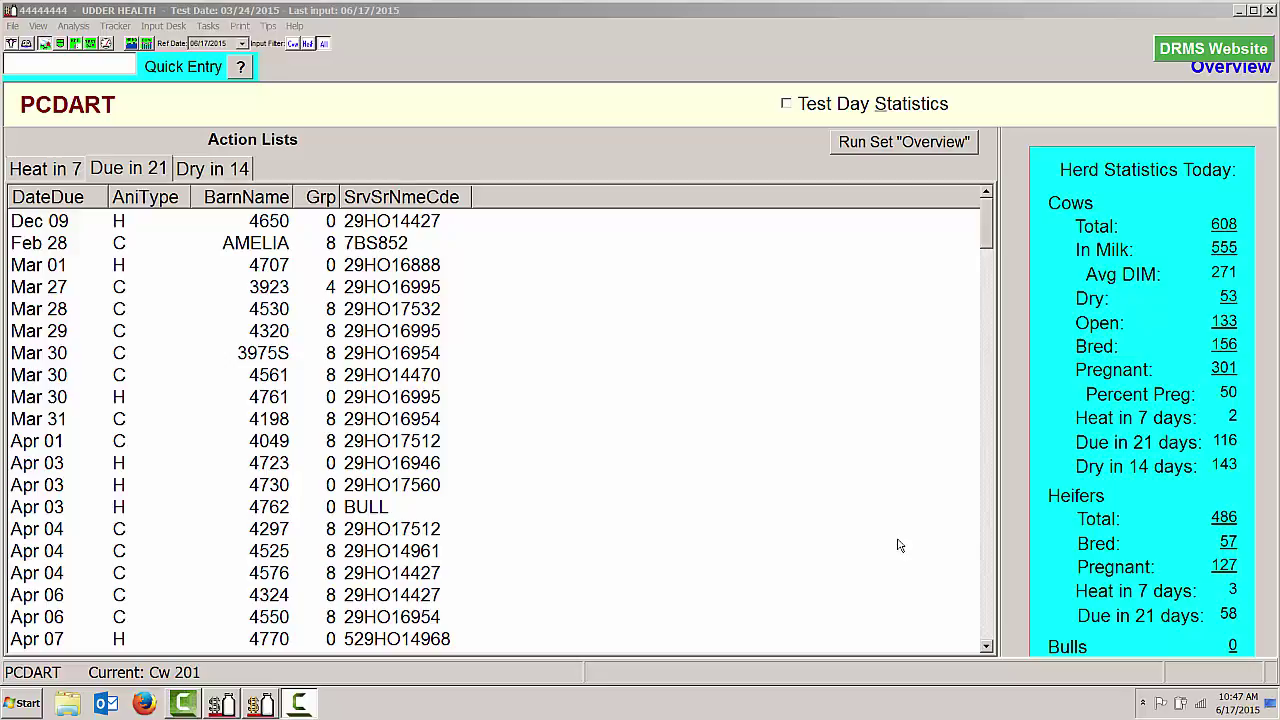
Create a new report titled "Detailed Repro Exam"
left_click(77, 46)
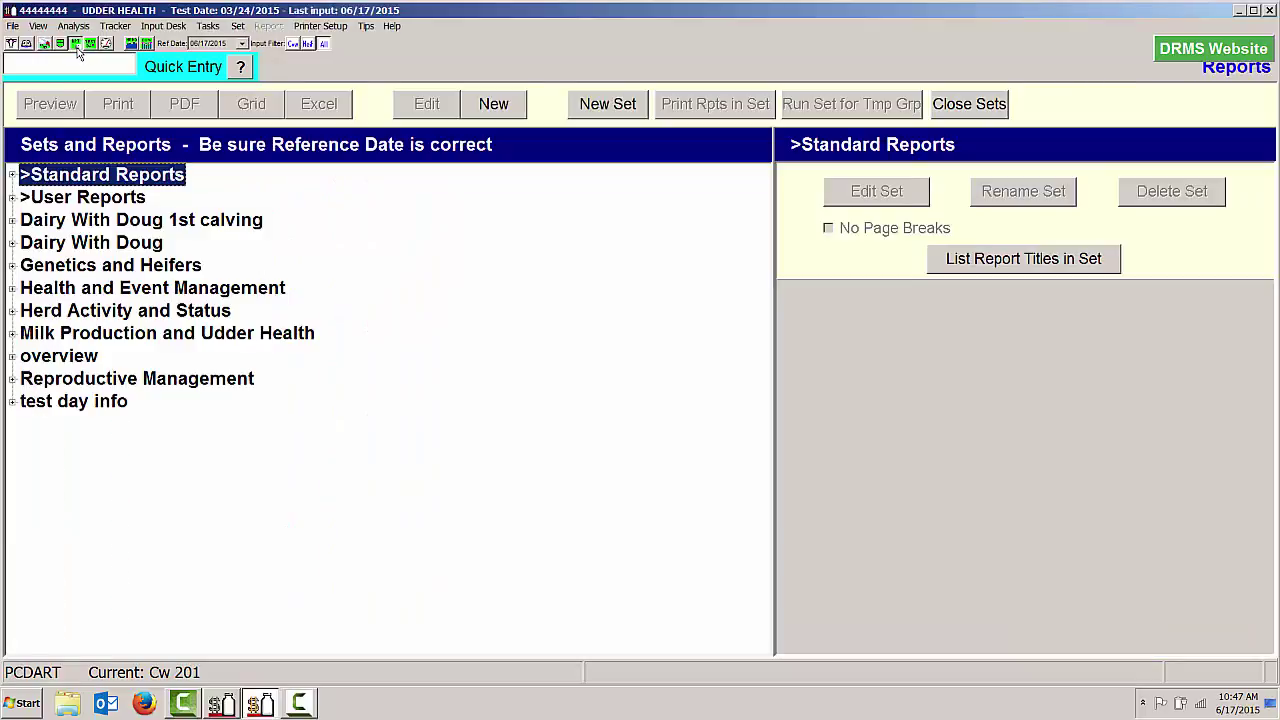
left_click(510, 112)
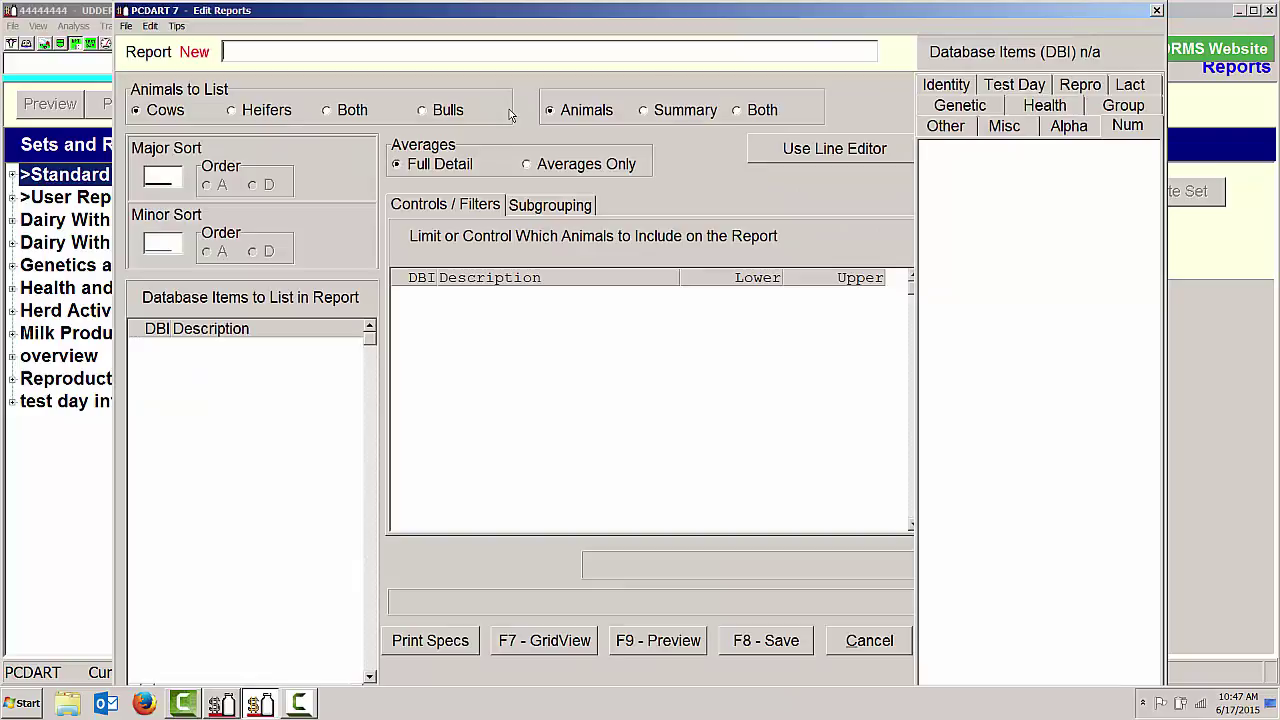
type("Detailed Repro Exam")
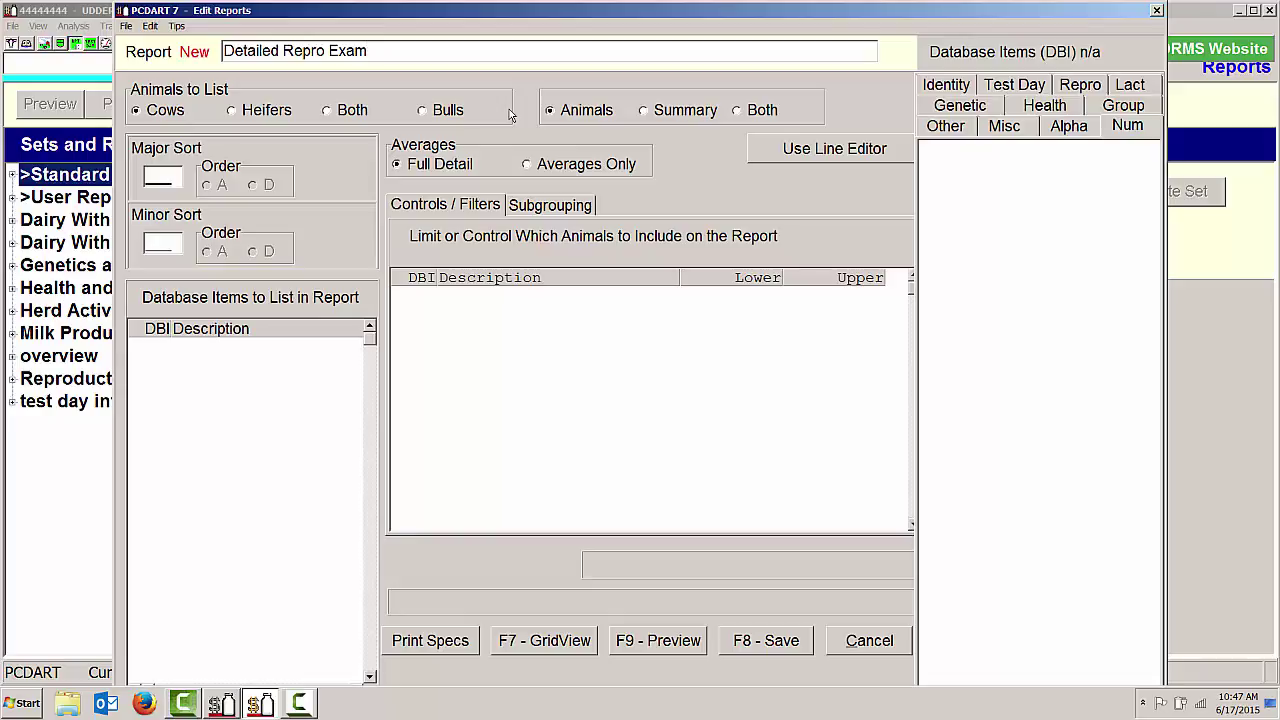
List database items 4 (Group), 50 (Index) and 684 (Reason on report - 1st) in the report
left_click(165, 355)
type("4")
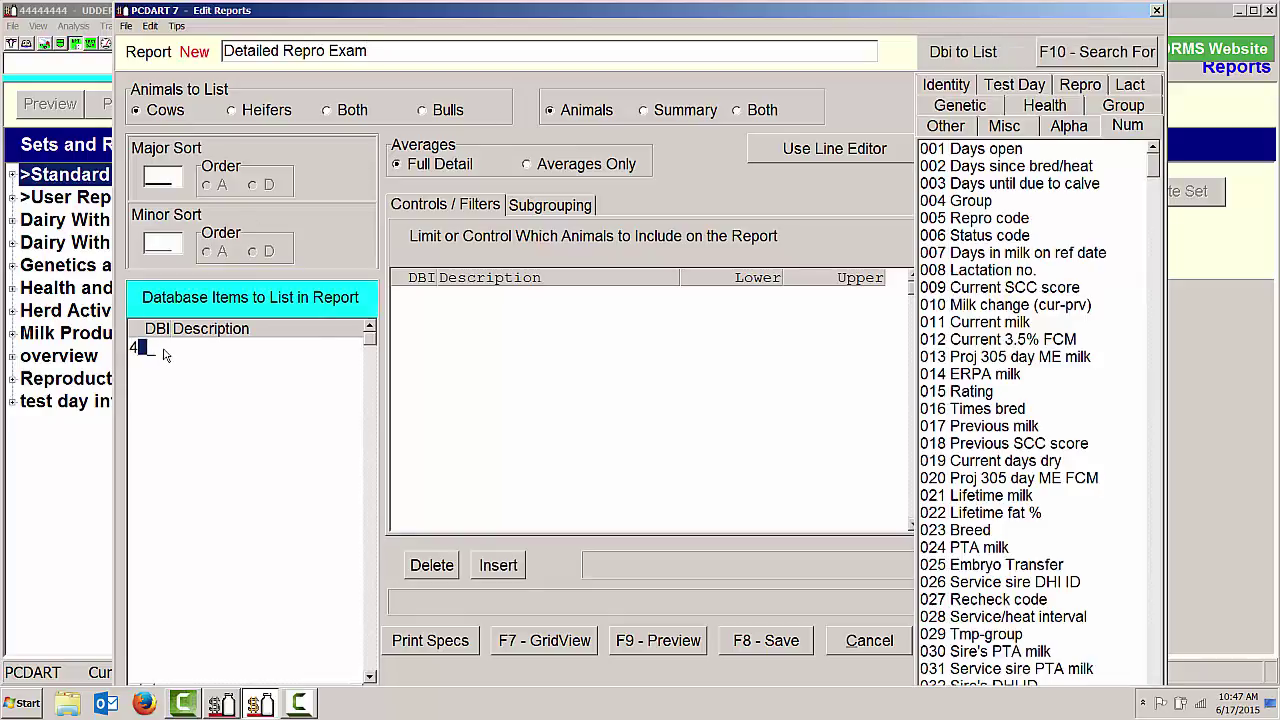
key("Return")
type("50")
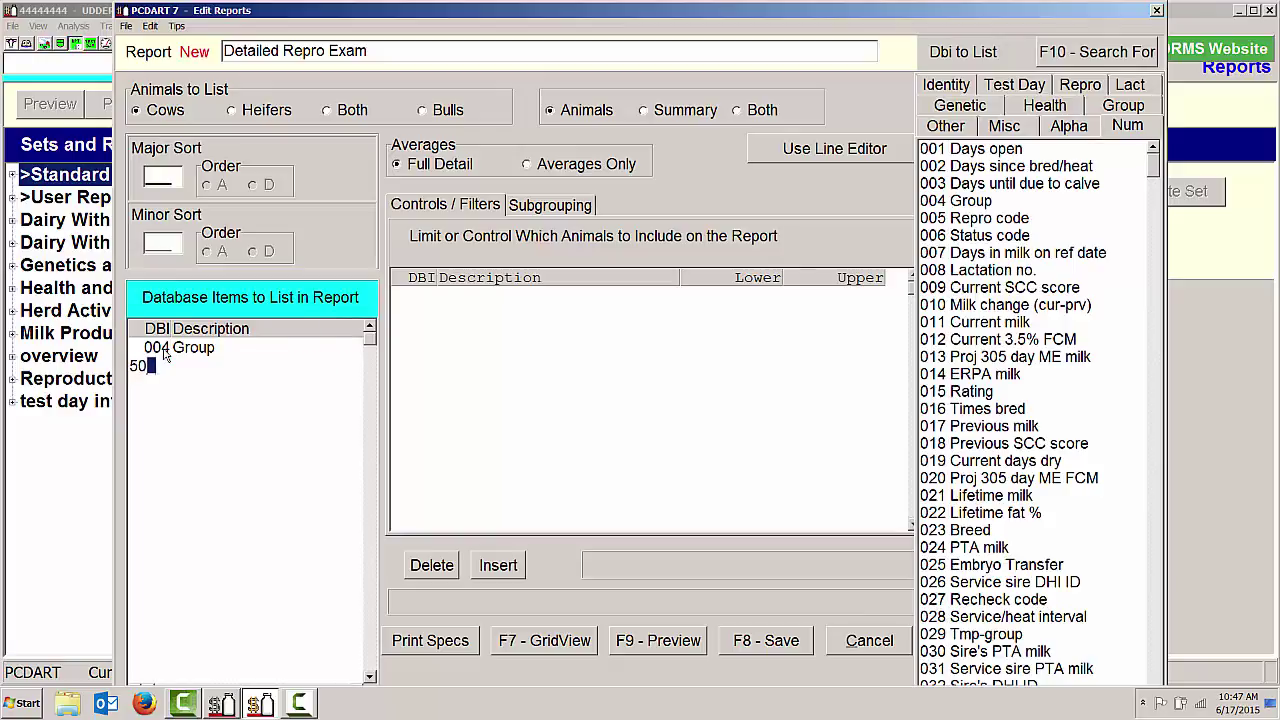
key("Return")
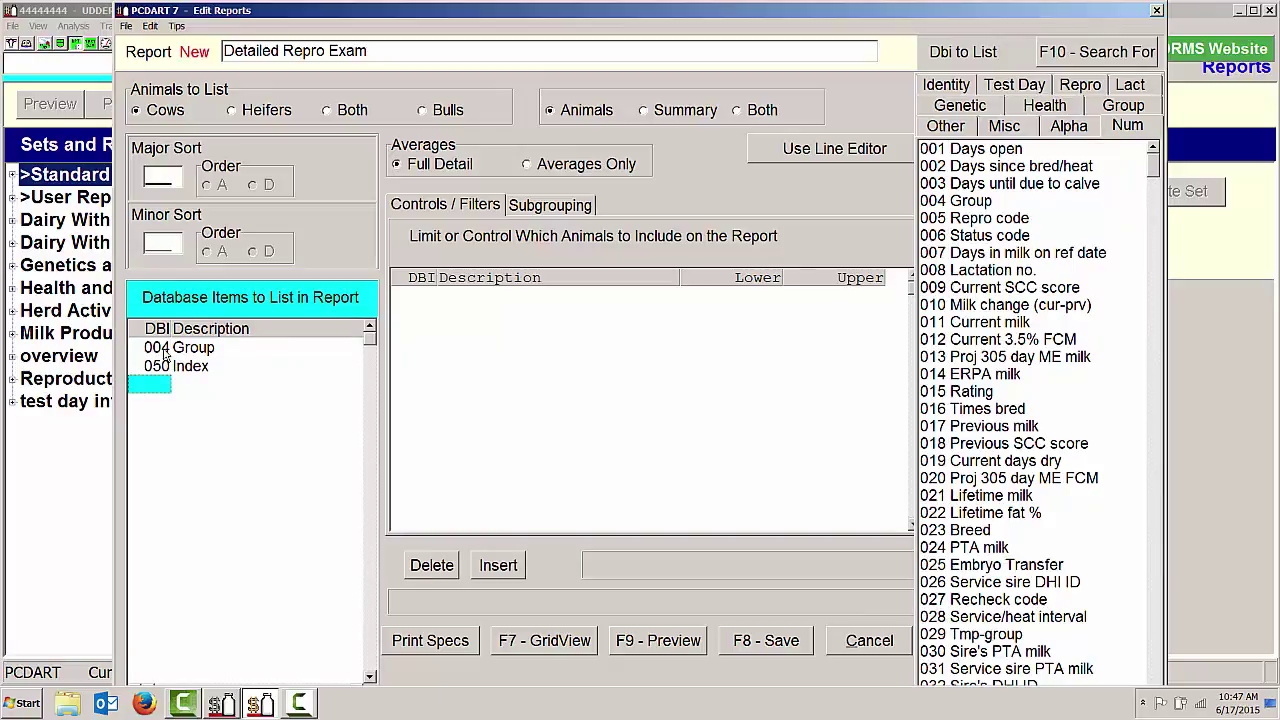
type("684")
key("Return")
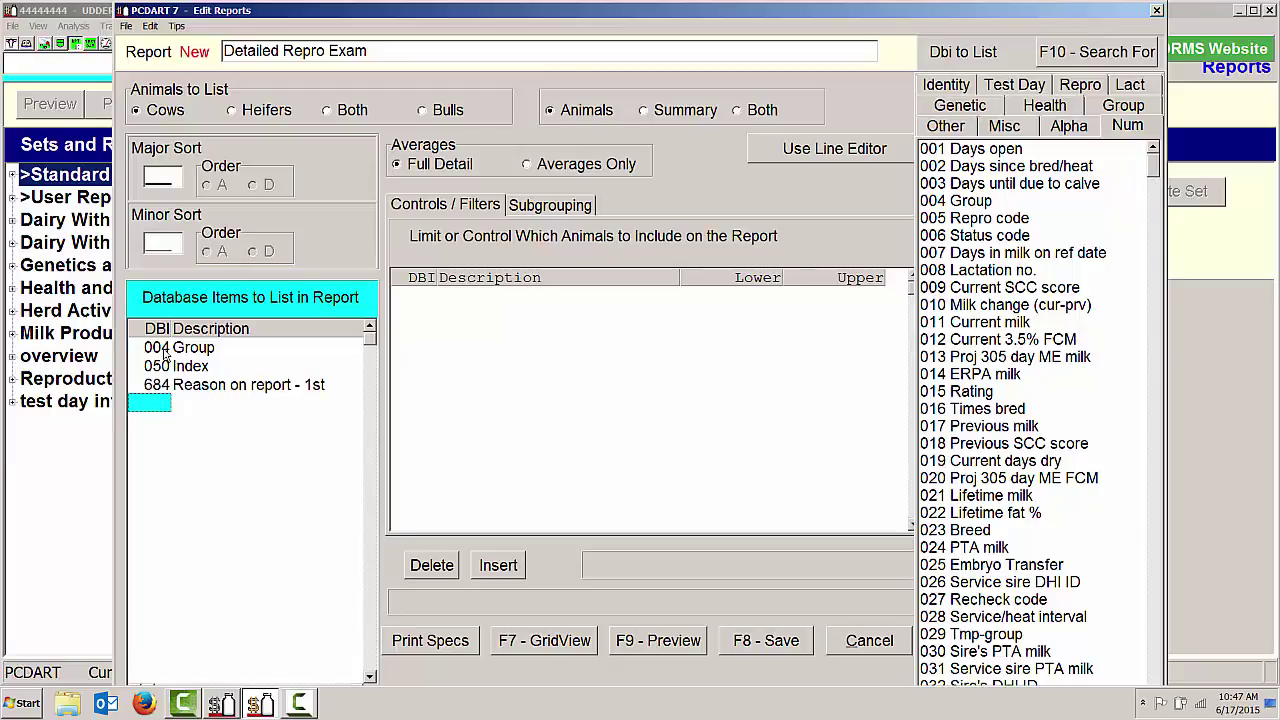
Add items 86 (Times bred/date), 2 (Days since bred/heat), 7 (Days in milk on ref date) and 3 (Days until due to calve) to the report list
type("86")
key("Return")
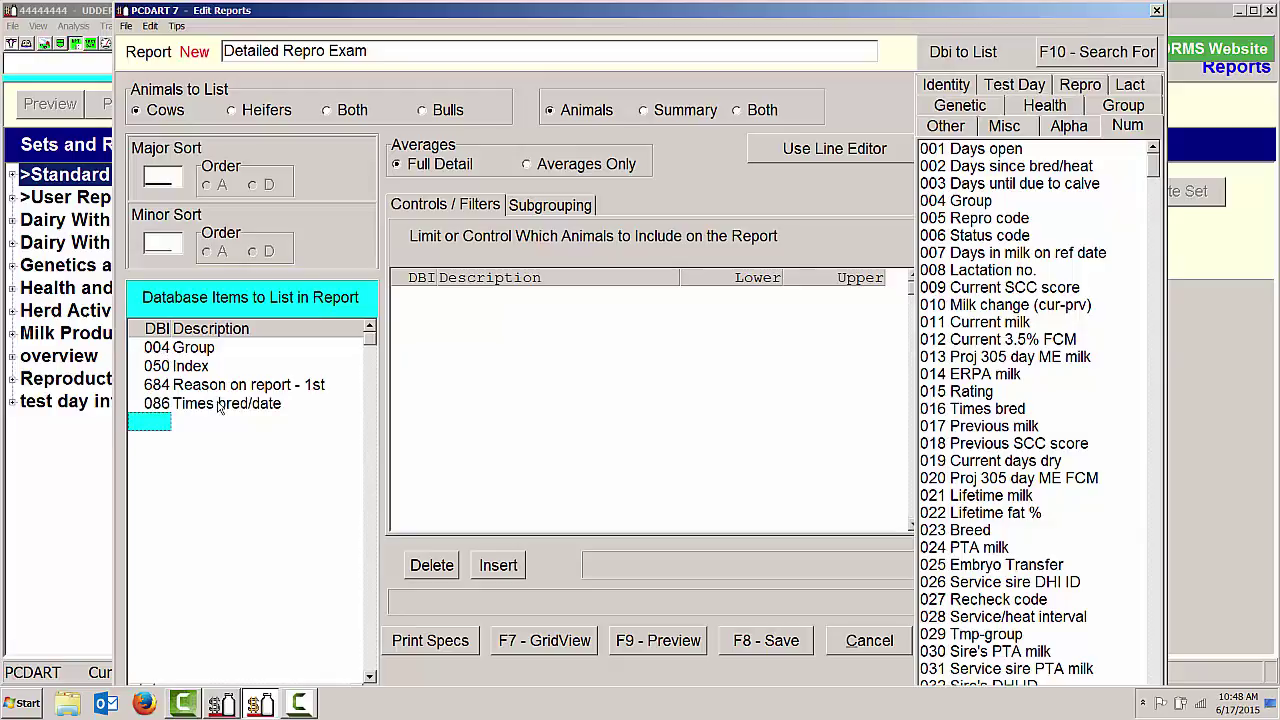
type("2")
key("Return")
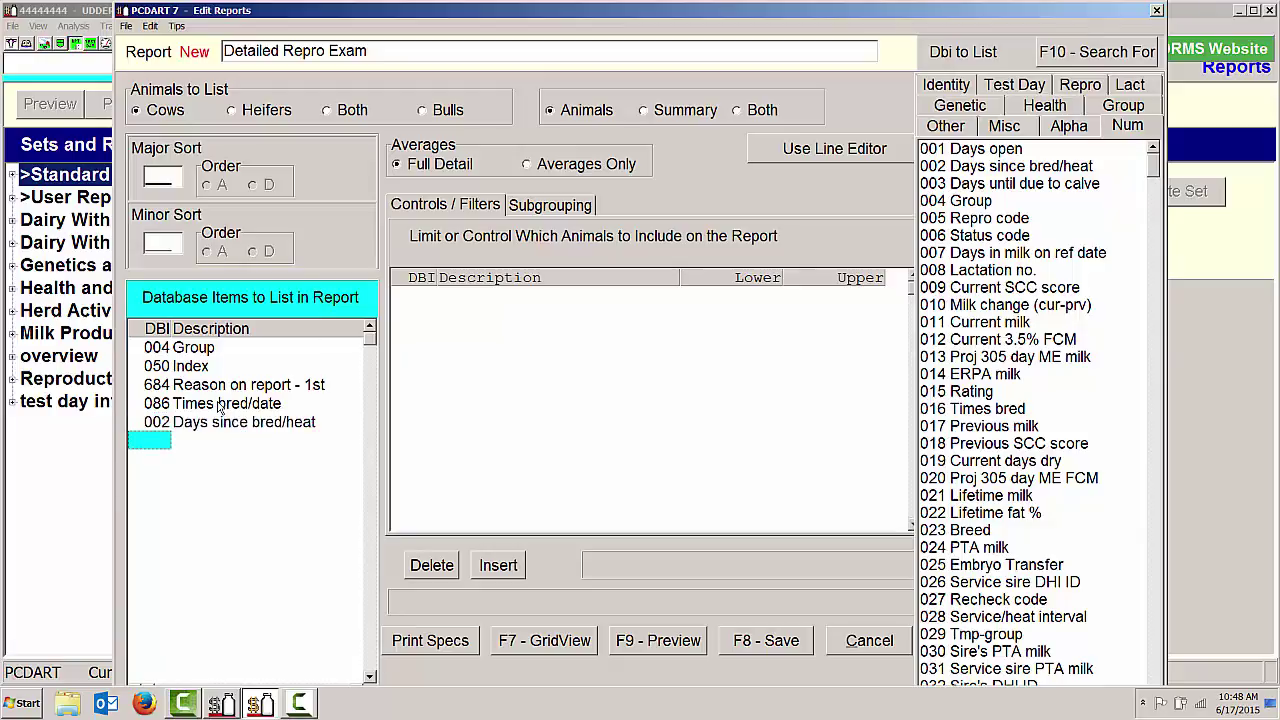
type("7")
key("Return")
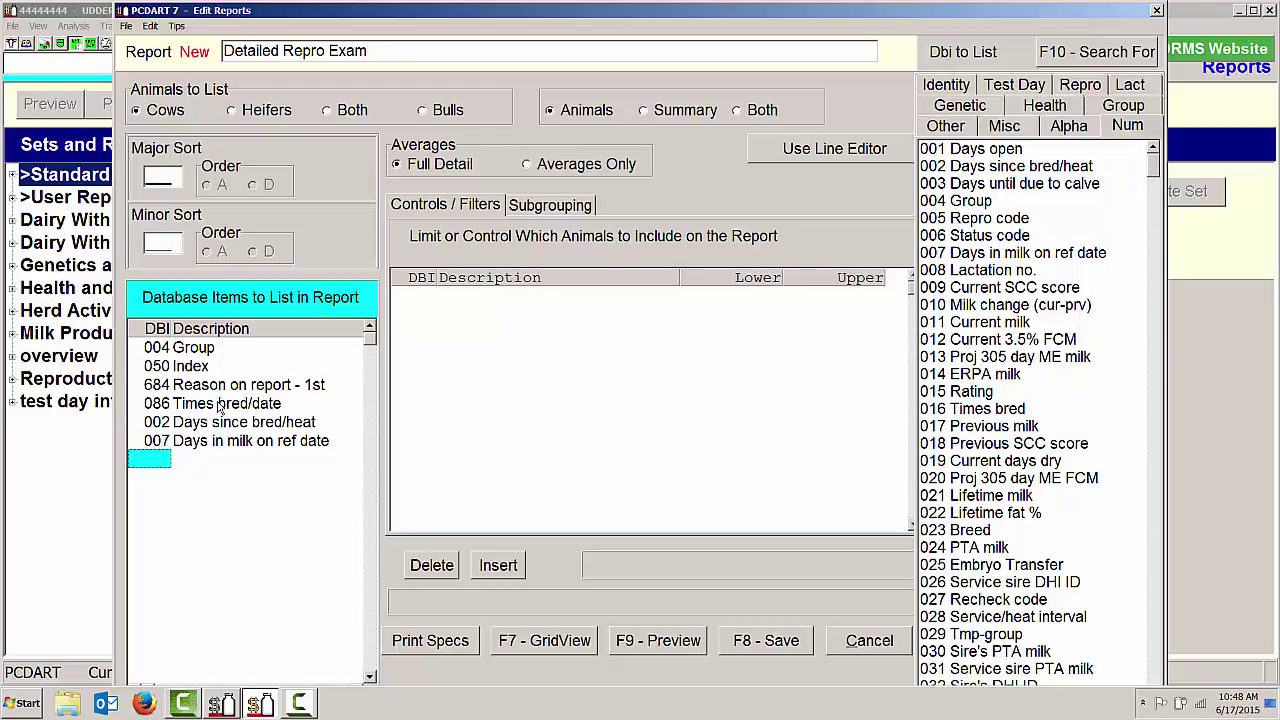
type("3")
key("Return")
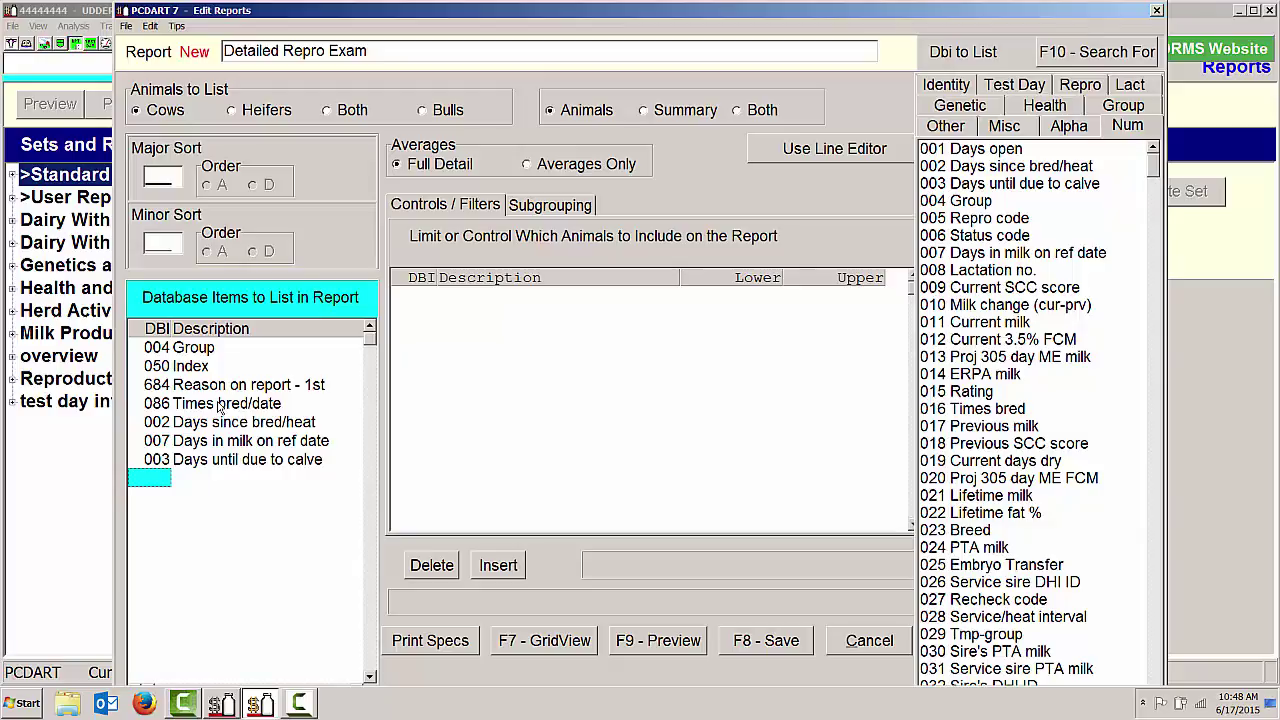
Append two Underline items (199) to the end of the report's item list
type("199")
key("Return")
type("199")
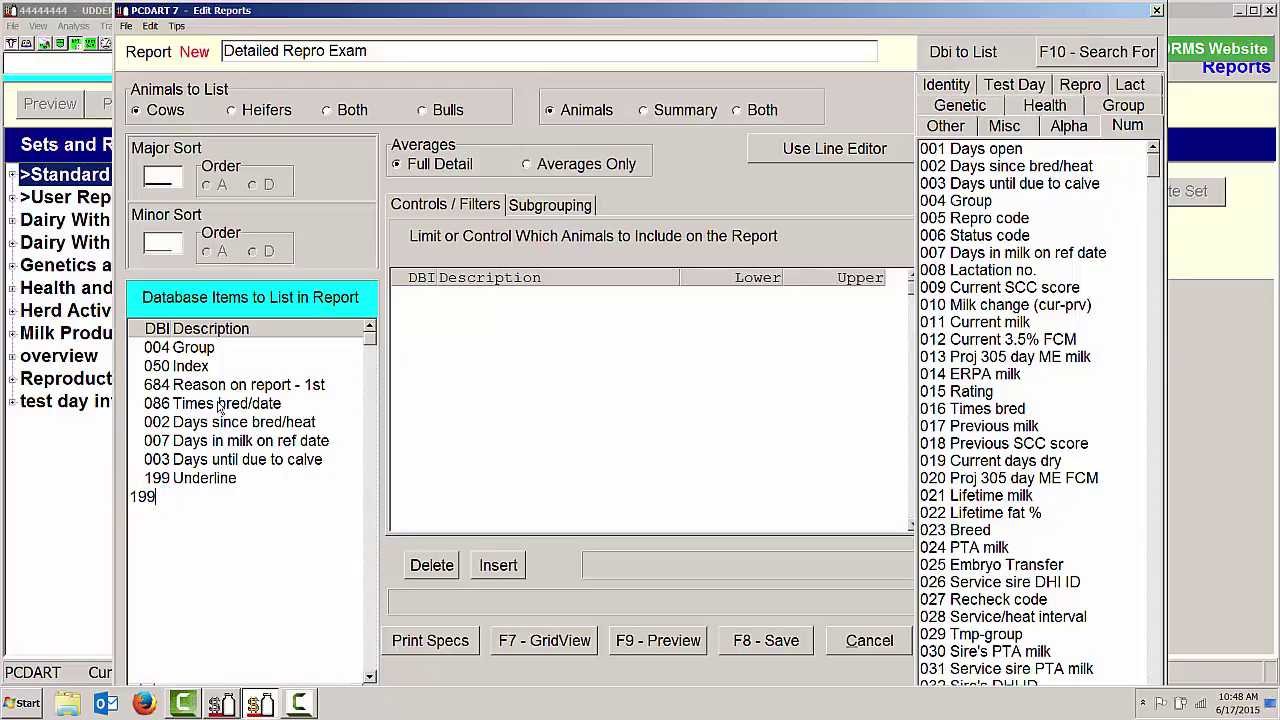
key("Return")
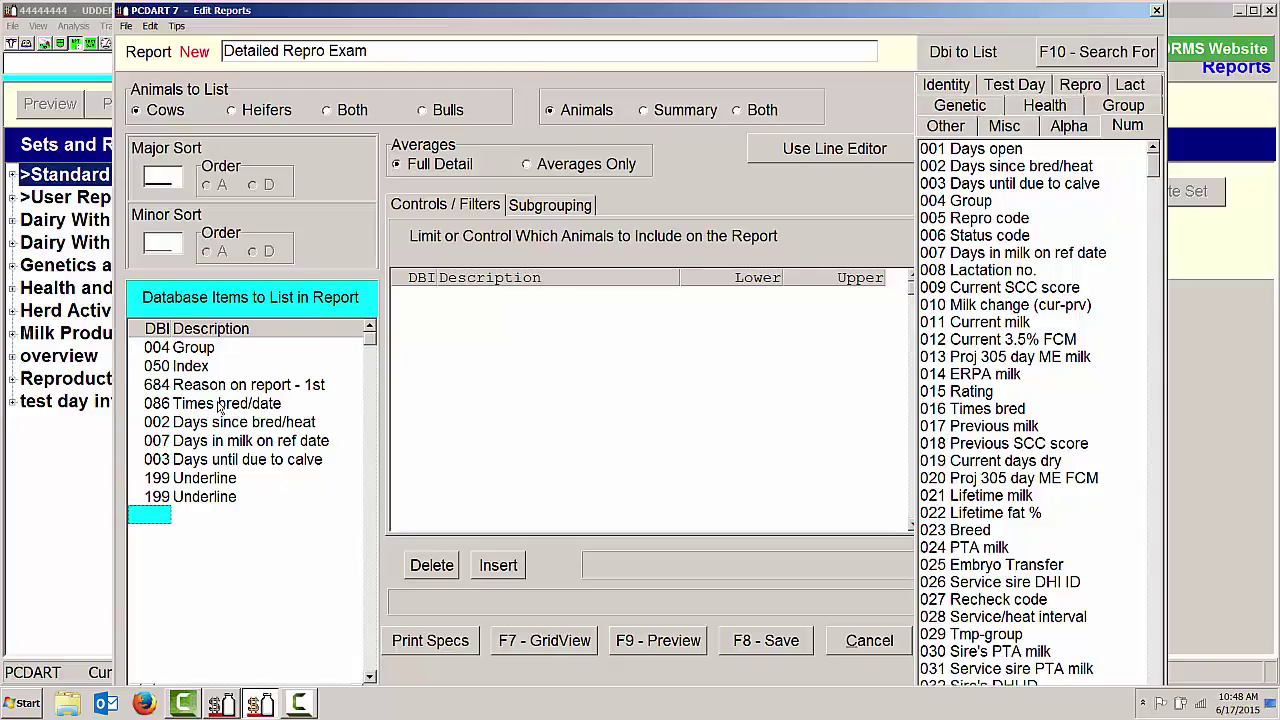
Limit the animals by Times bred (16) with a lower value of 1 and an upper value of 20
left_click(419, 306)
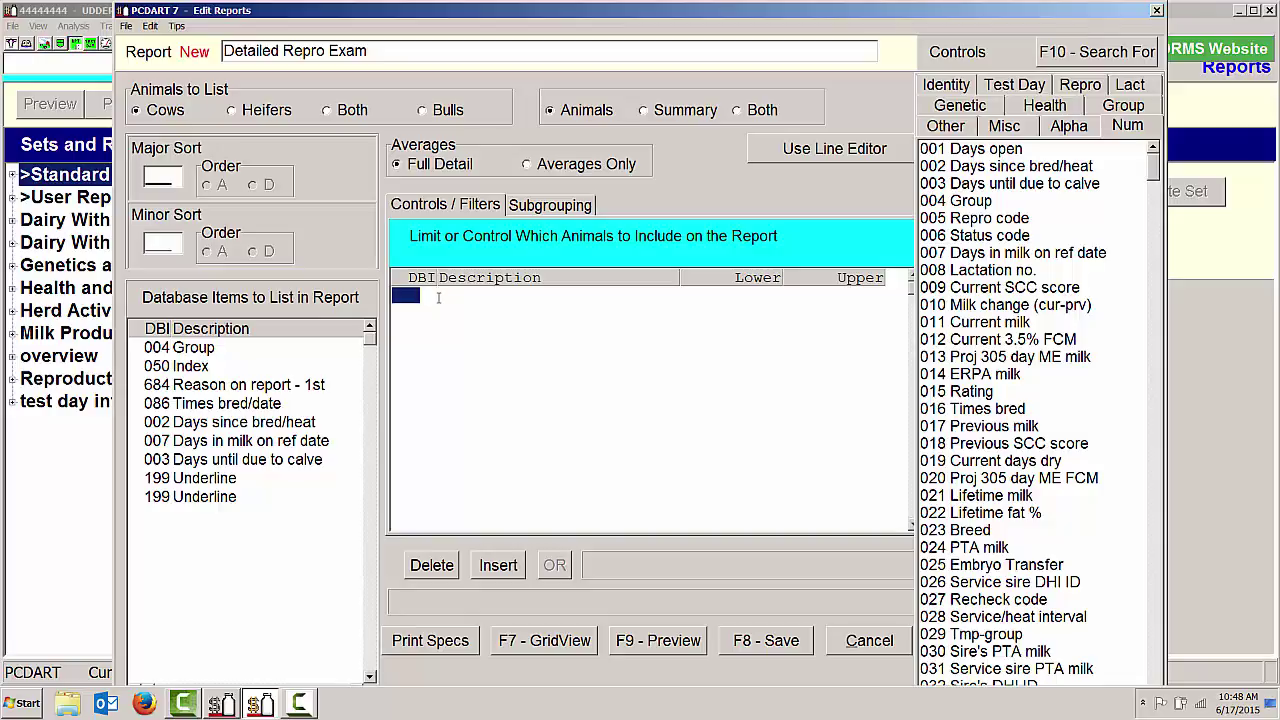
type("16")
key("Return")
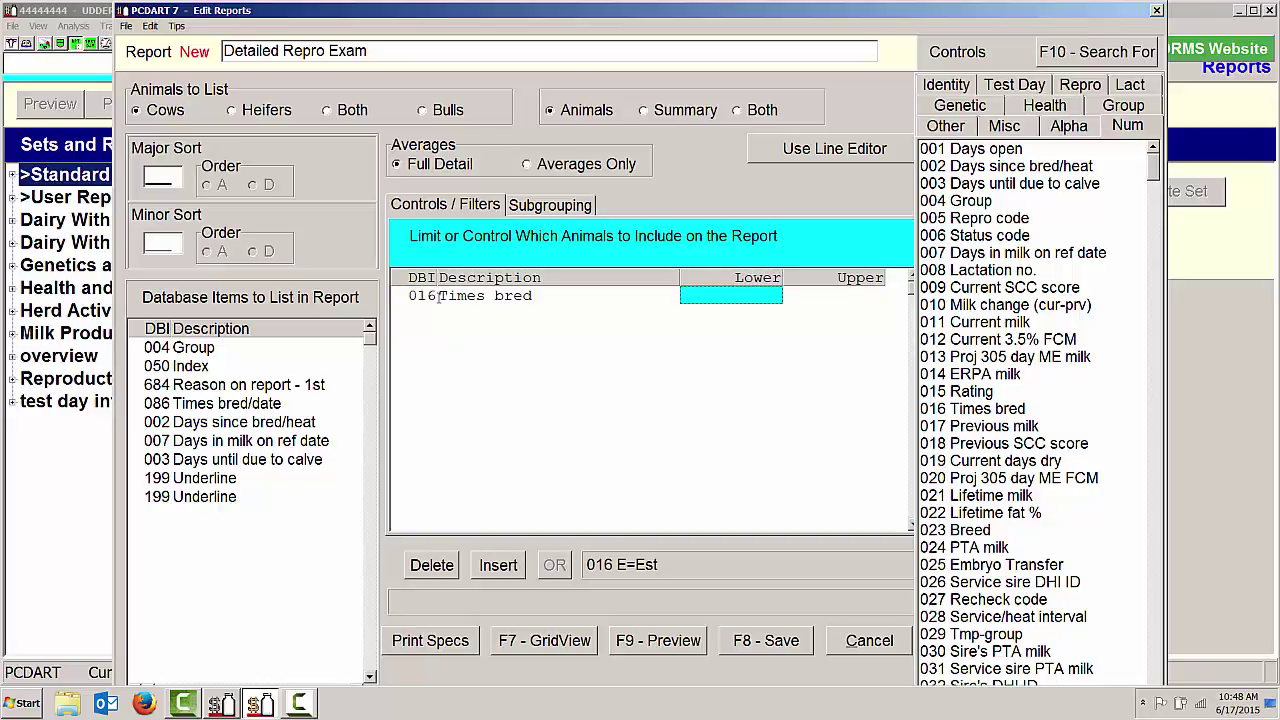
type("1")
key("Return")
type("20")
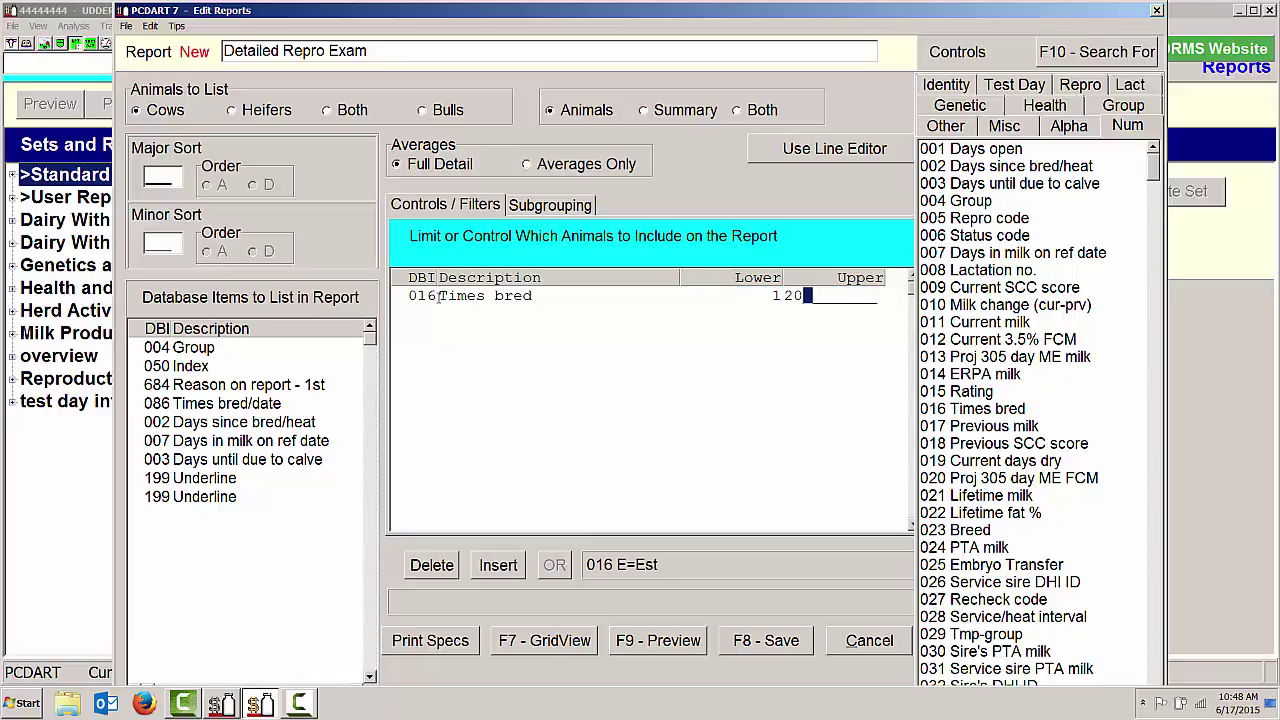
key("Return")
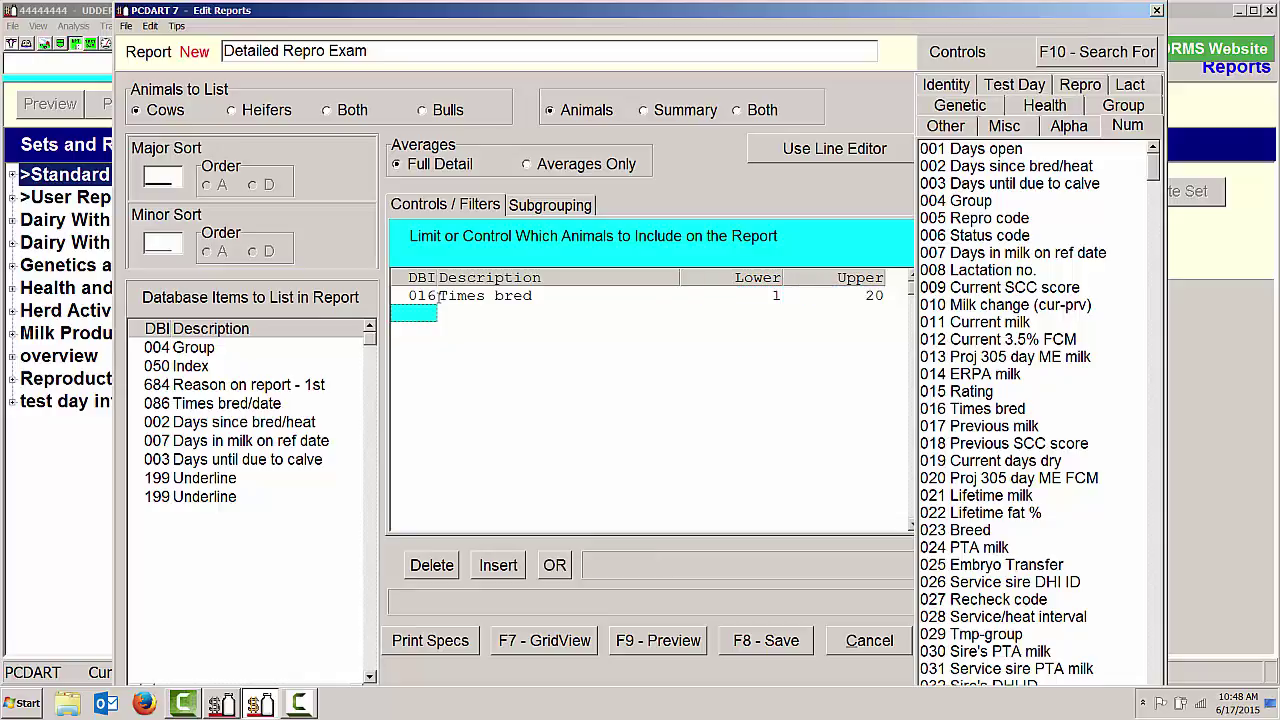
Add a Days since bred/heat (2) filter with a lower value of 30 and an upper value of 120
type("2")
key("Return")
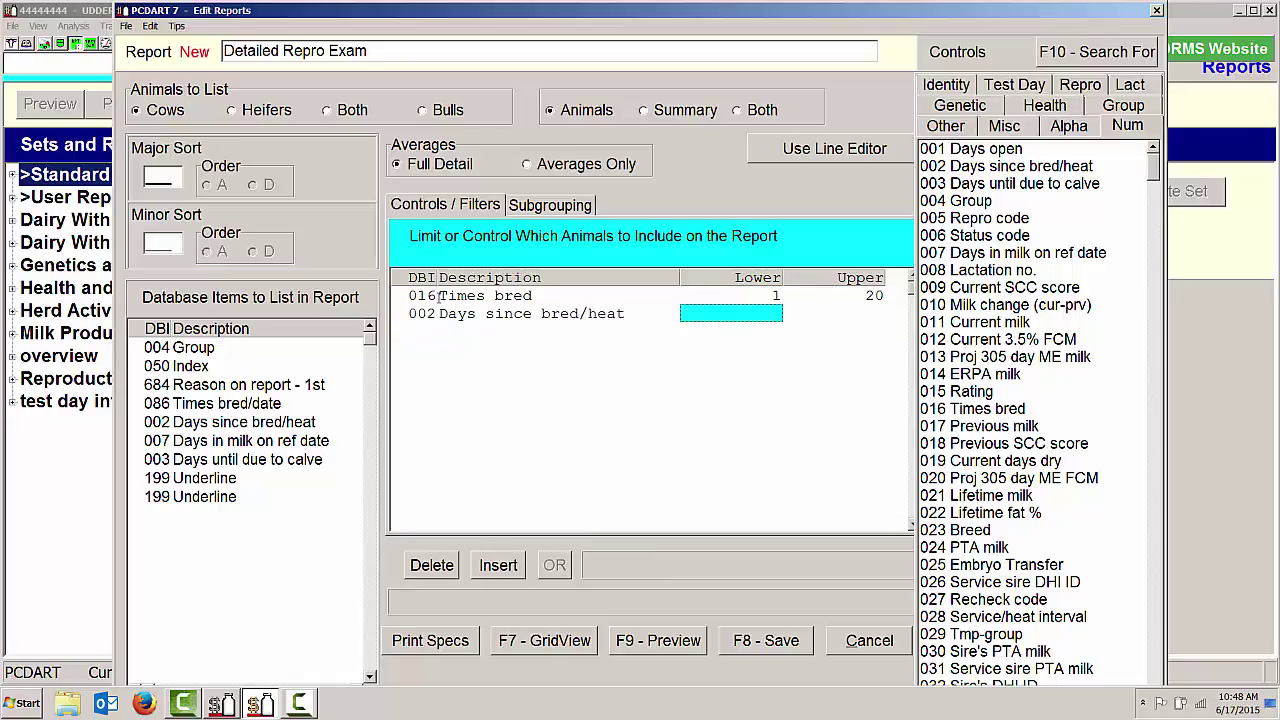
type("30")
key("Return")
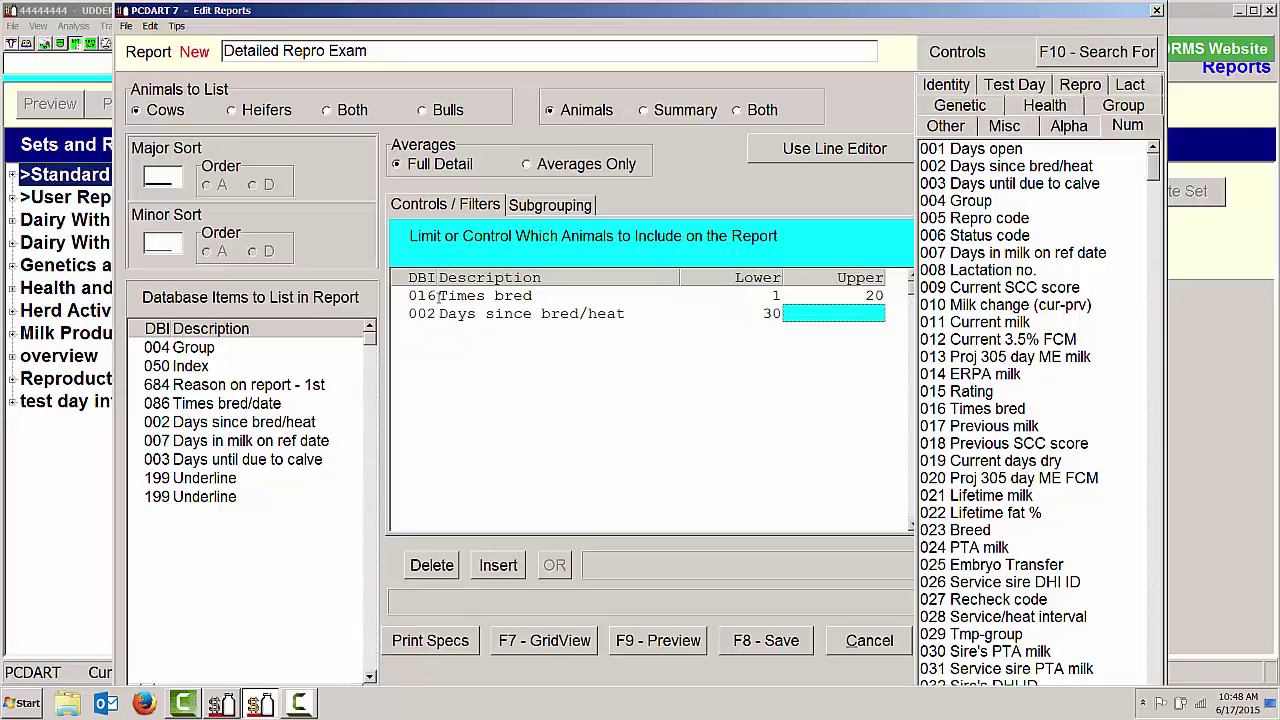
type("120")
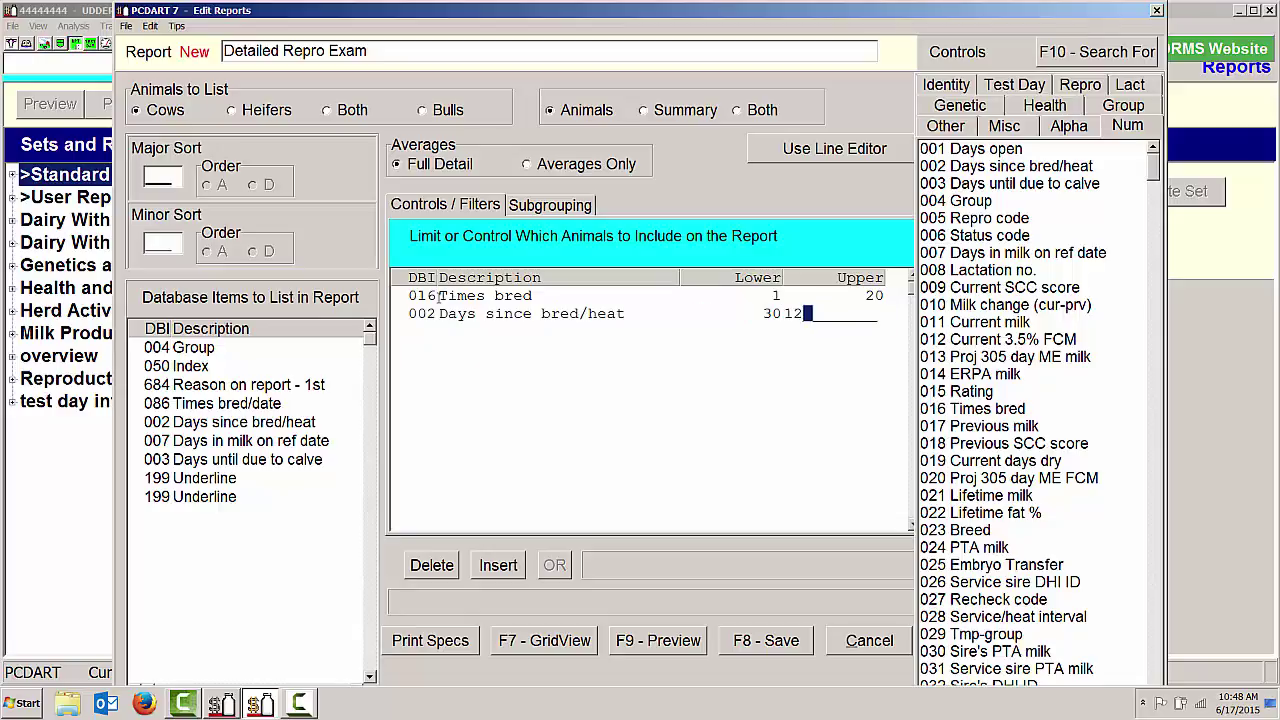
key("Return")
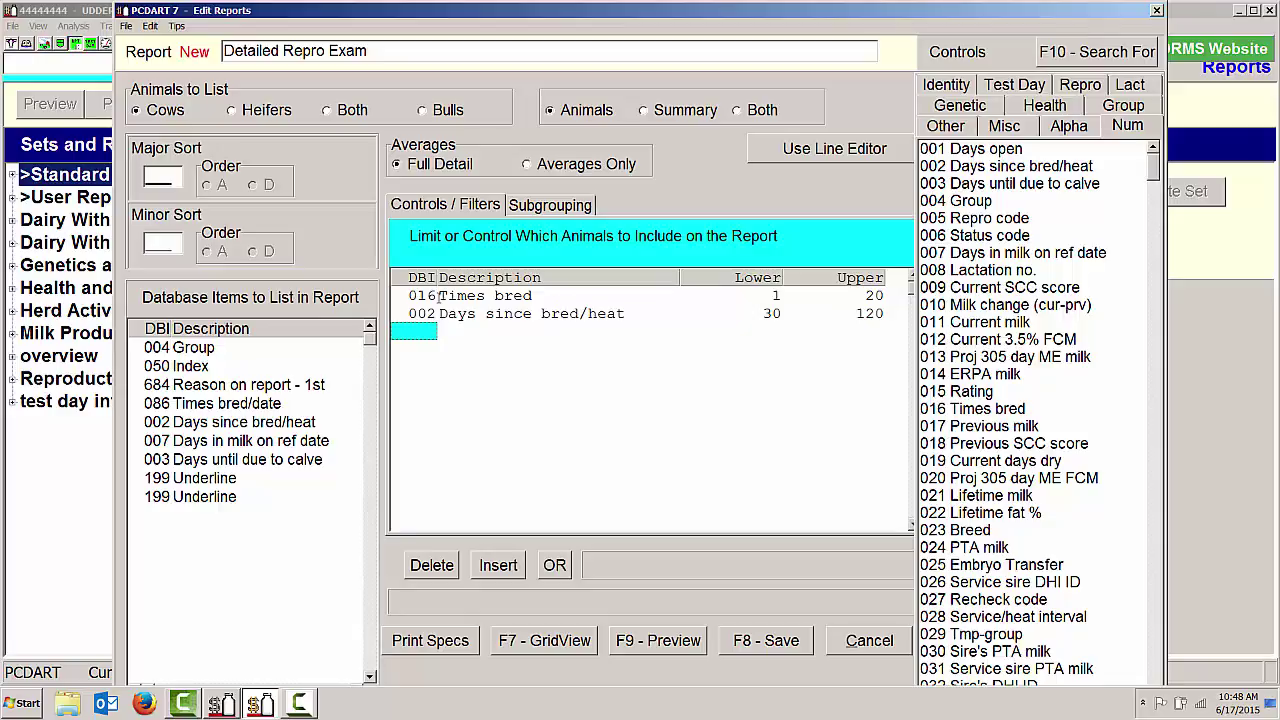
Add a Repro code (5) filter ranging from E to N
type("5")
key("Return")
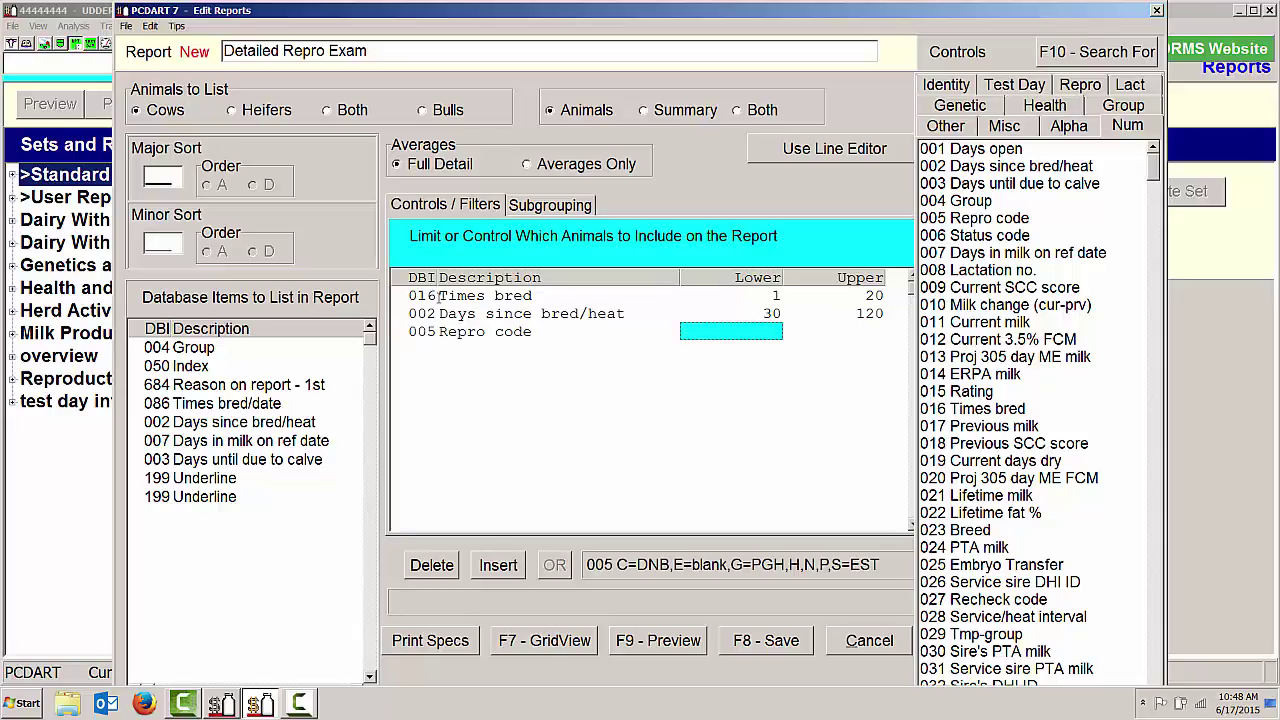
type("E")
key("Return")
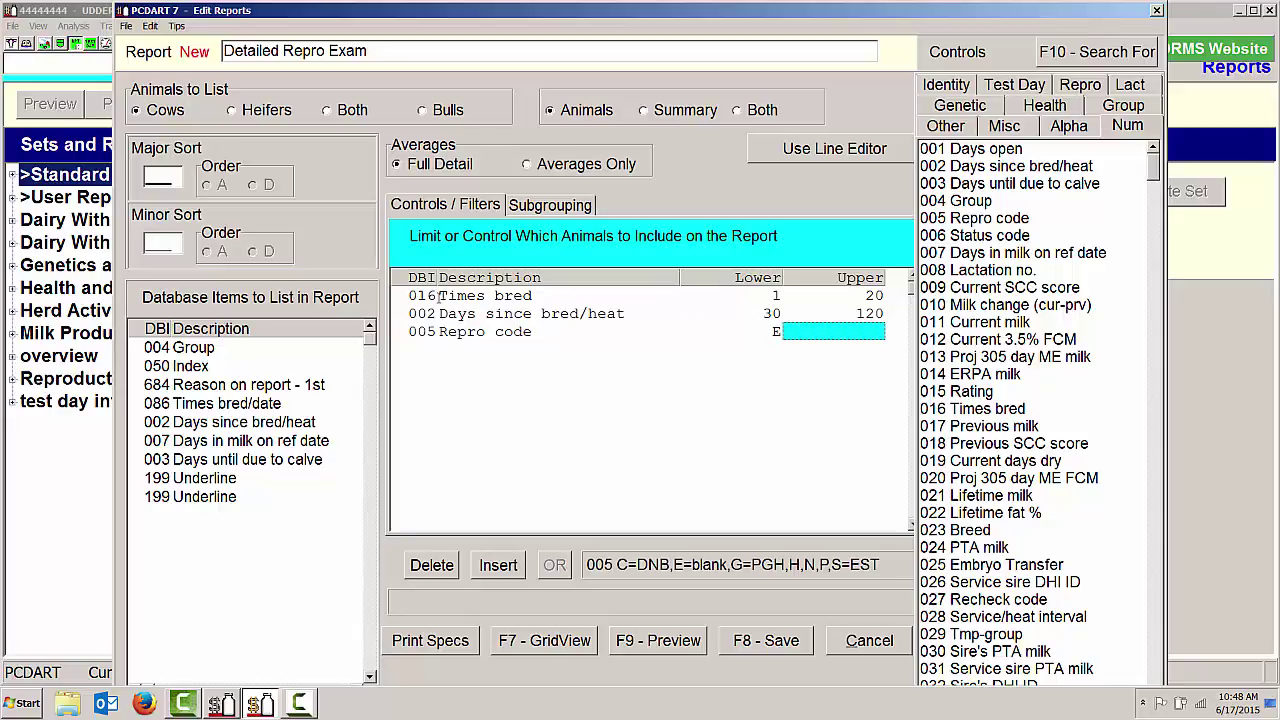
type("N")
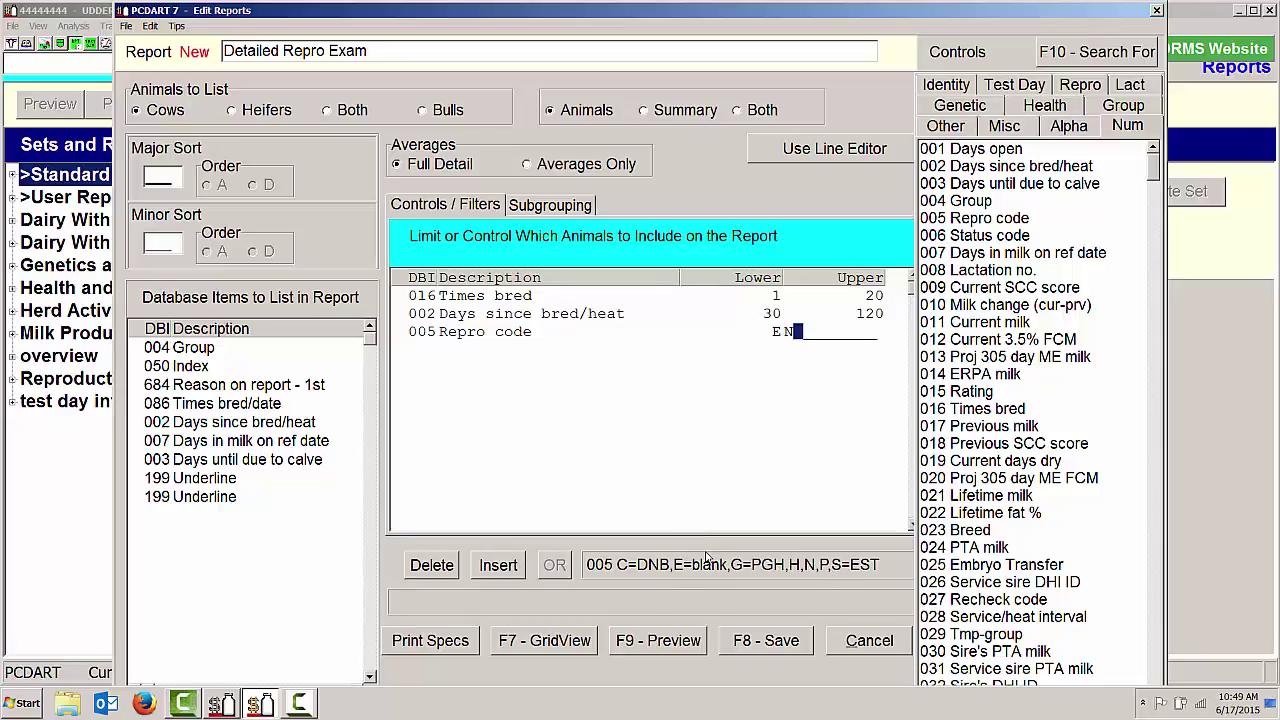
key("Return")
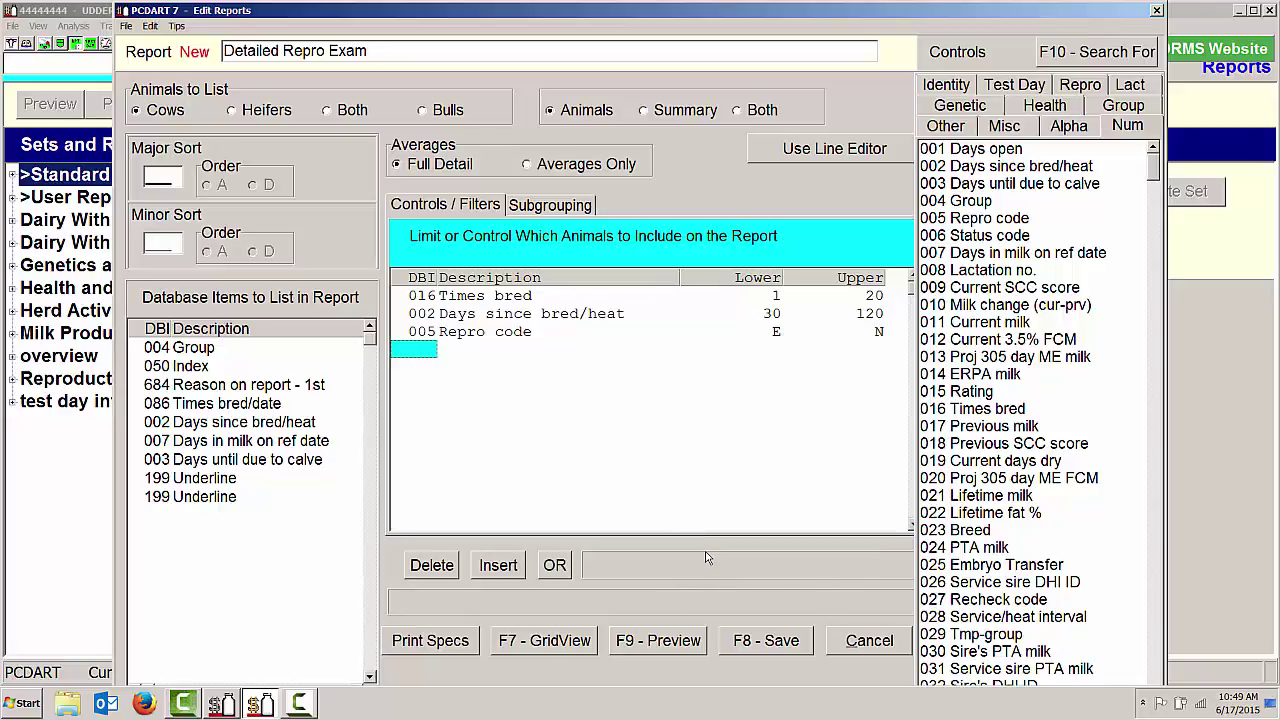
Add a Reason on report - 1st (684) control with the label "1ST PG CK" to the first filter group
type("684")
key("Return")
type("1S")
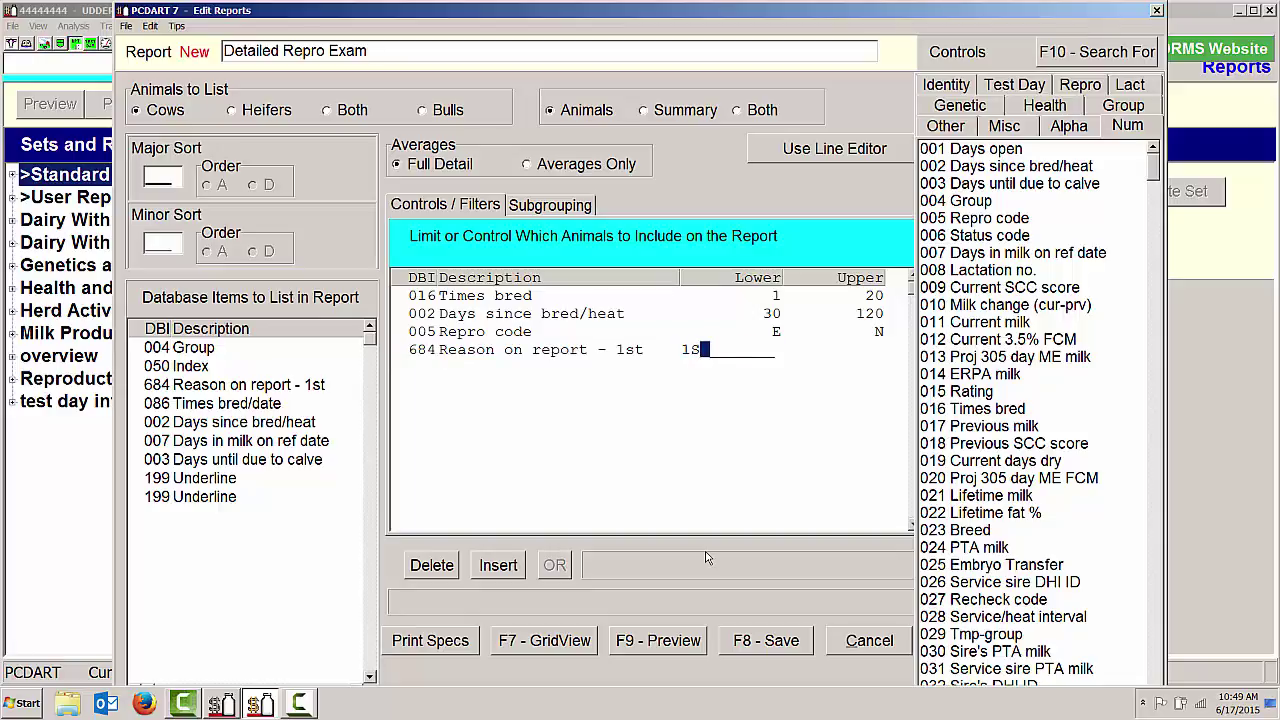
type("T PG CK")
key("Return")
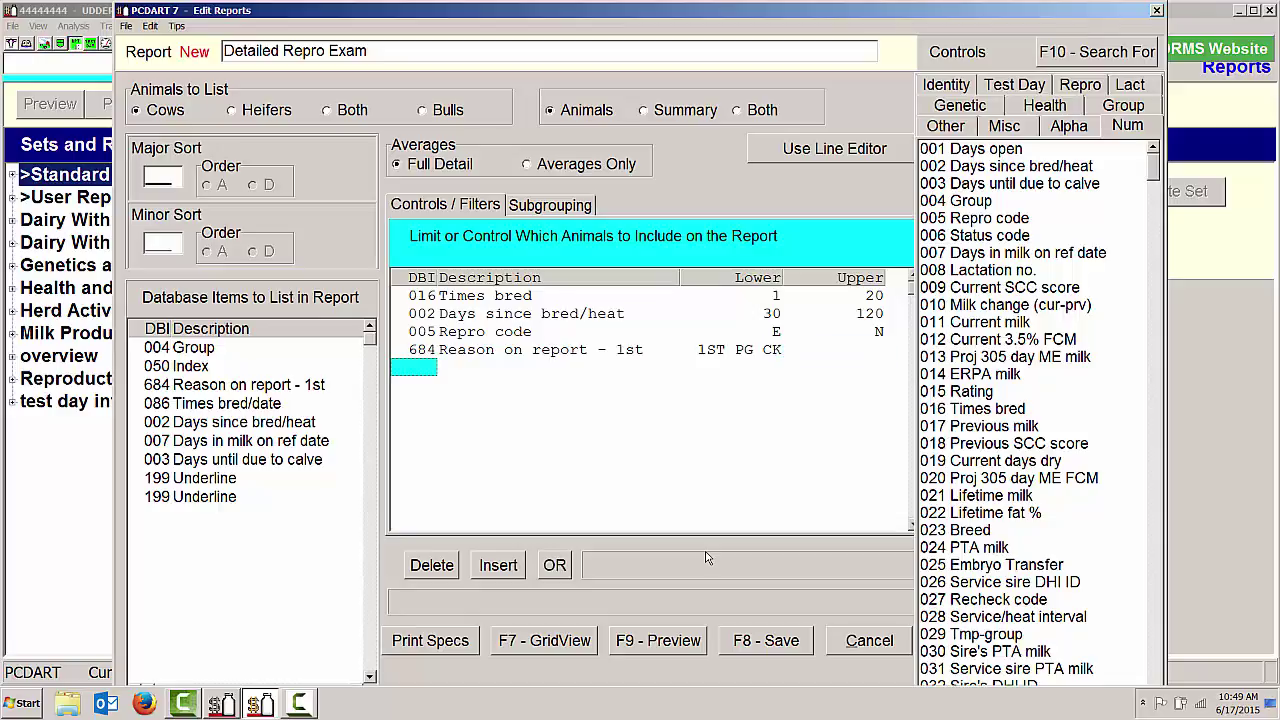
Start an OR filter group with Times bred (016) limited from 1 to 20
type("0")
key("Return")
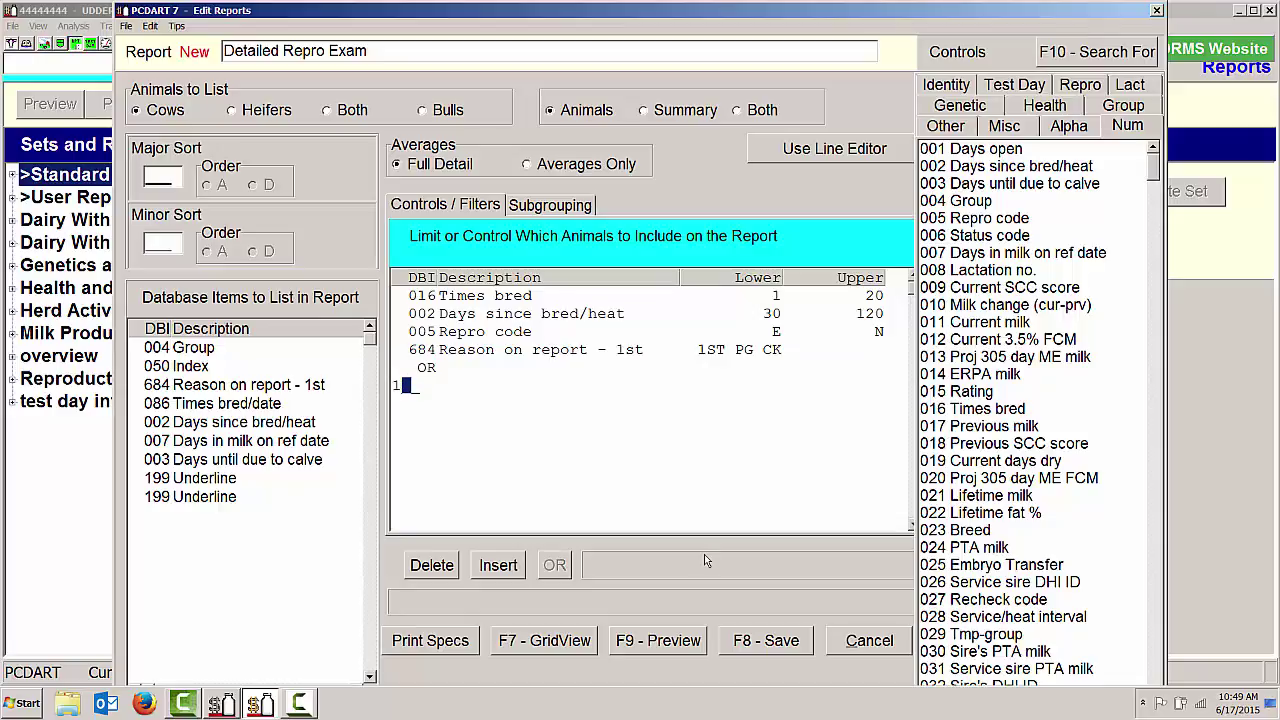
type("016")
key("Return")
type("1")
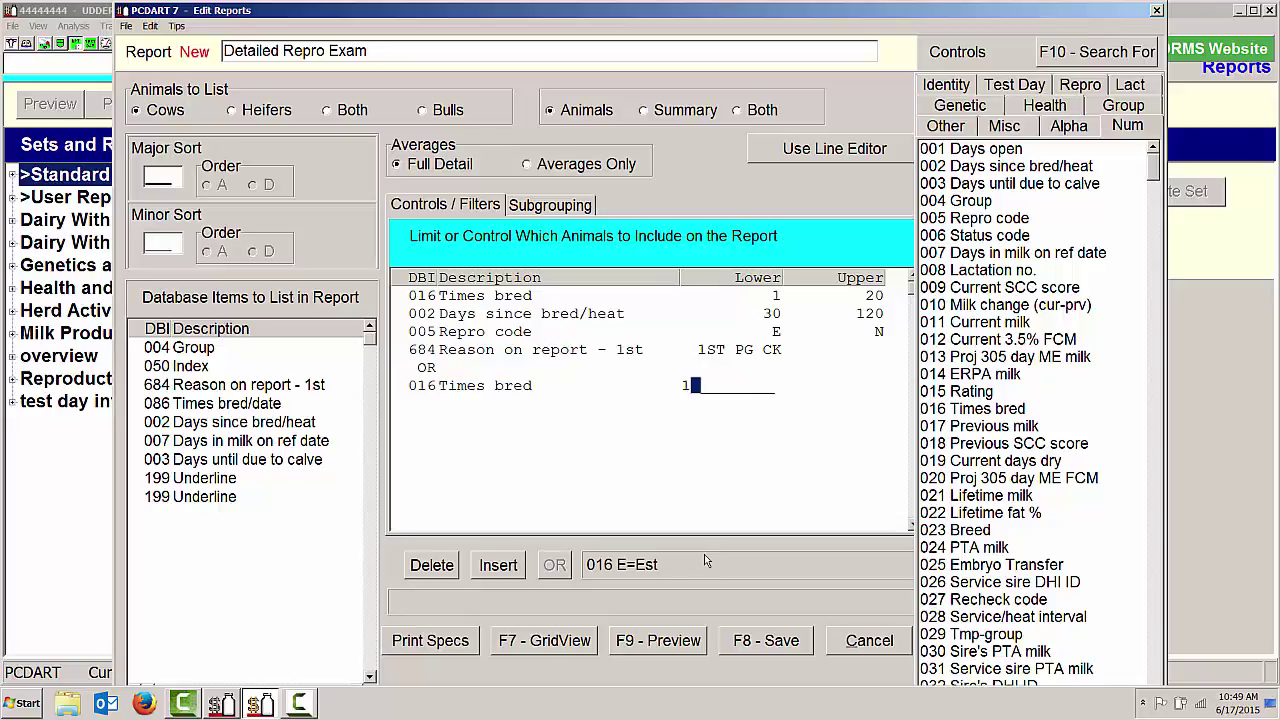
key("Return")
type("20")
key("Return")
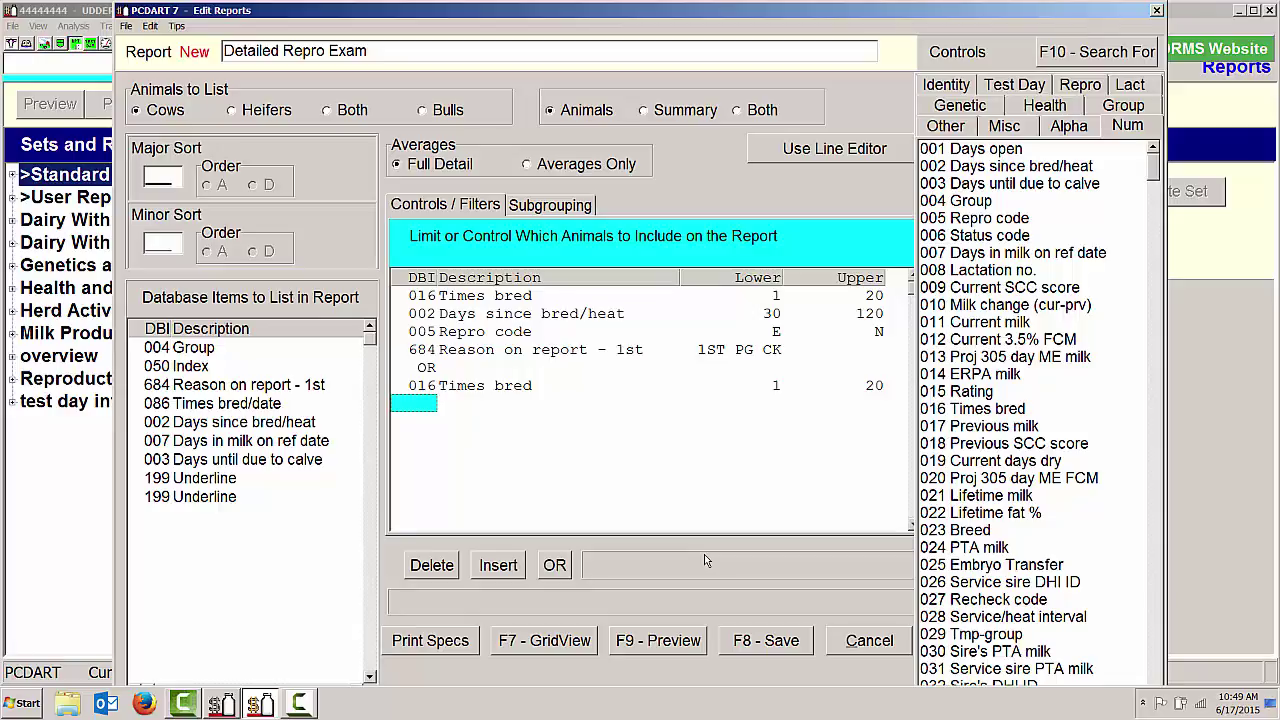
Add a Days since bred/heat (002) filter from 70 to 180 to the OR group
type("002")
key("Return")
type("70")
key("Return")
type("18")
key("Return")
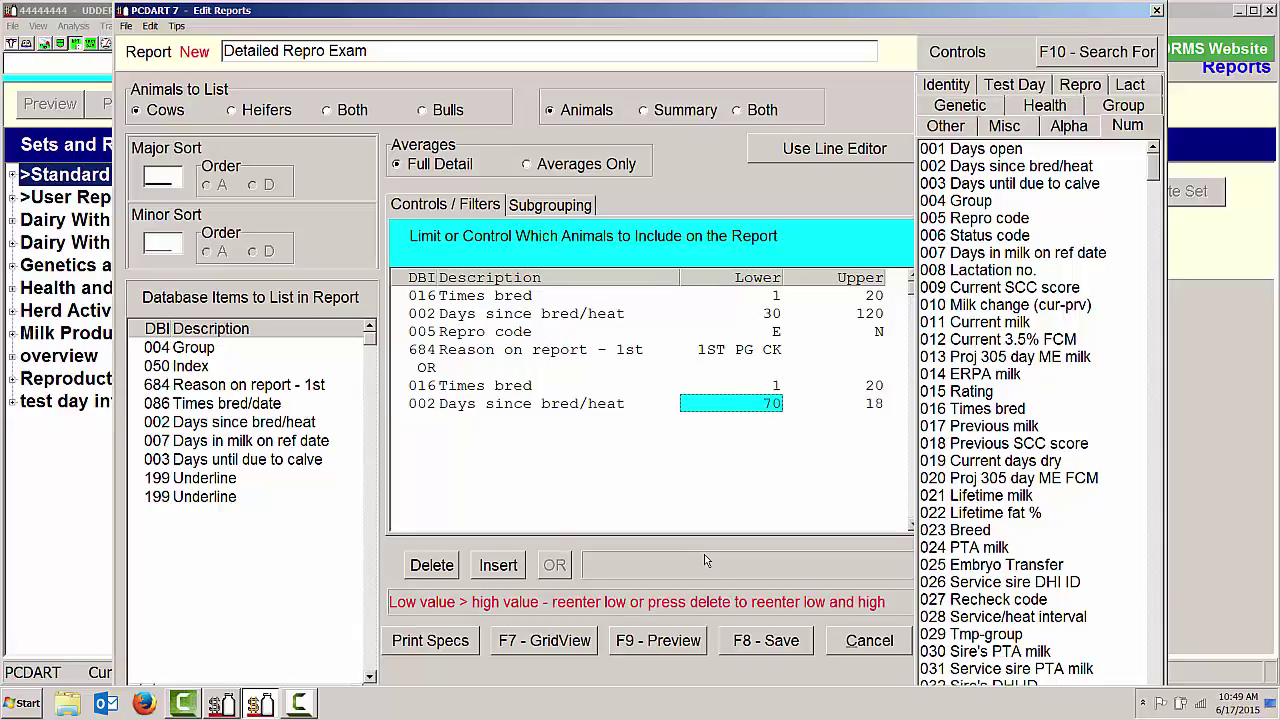
type("70")
key("Return")
type("1")
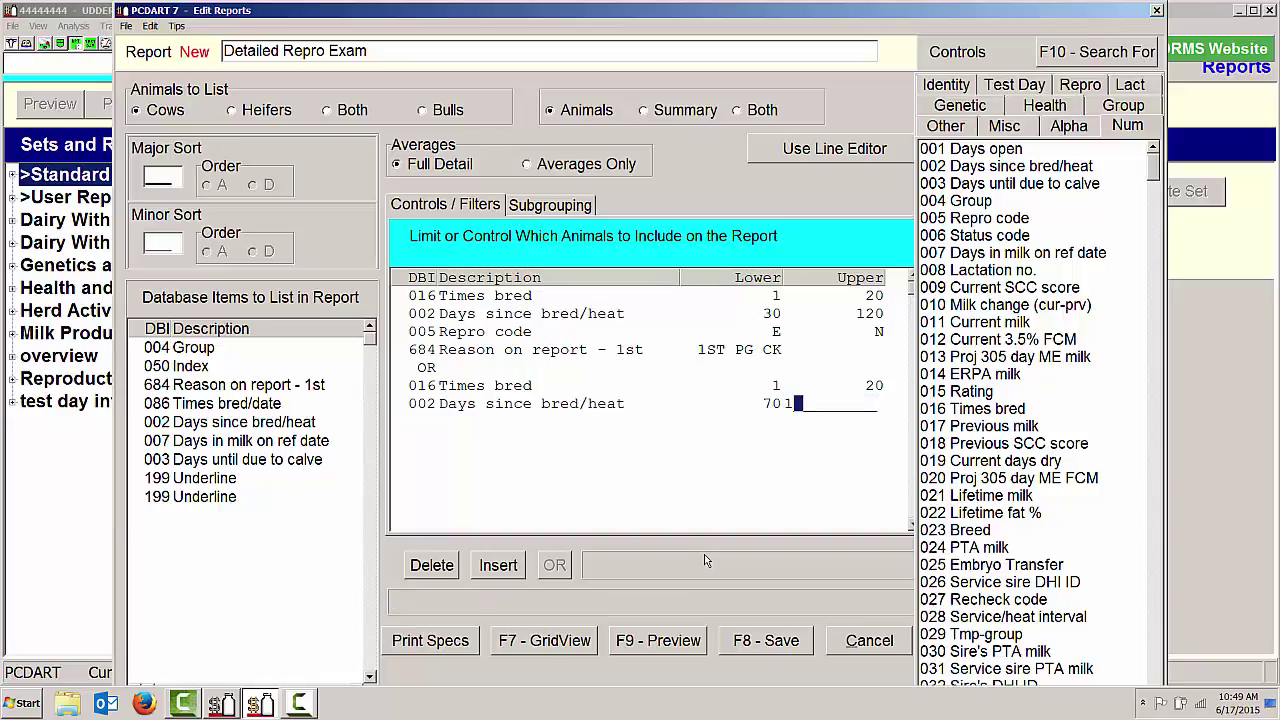
type("80")
key("Return")
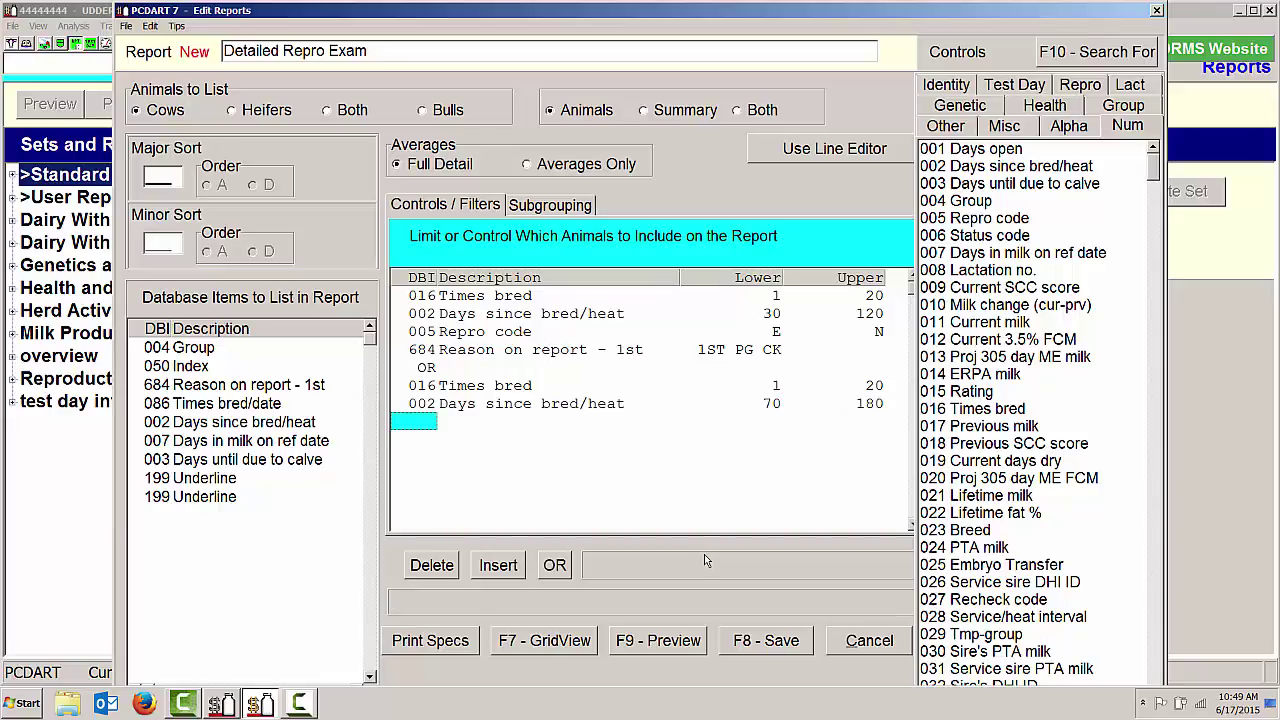
Add a Repro code (005) filter with both lower and upper values set to P in the OR group
type("005")
key("Return")
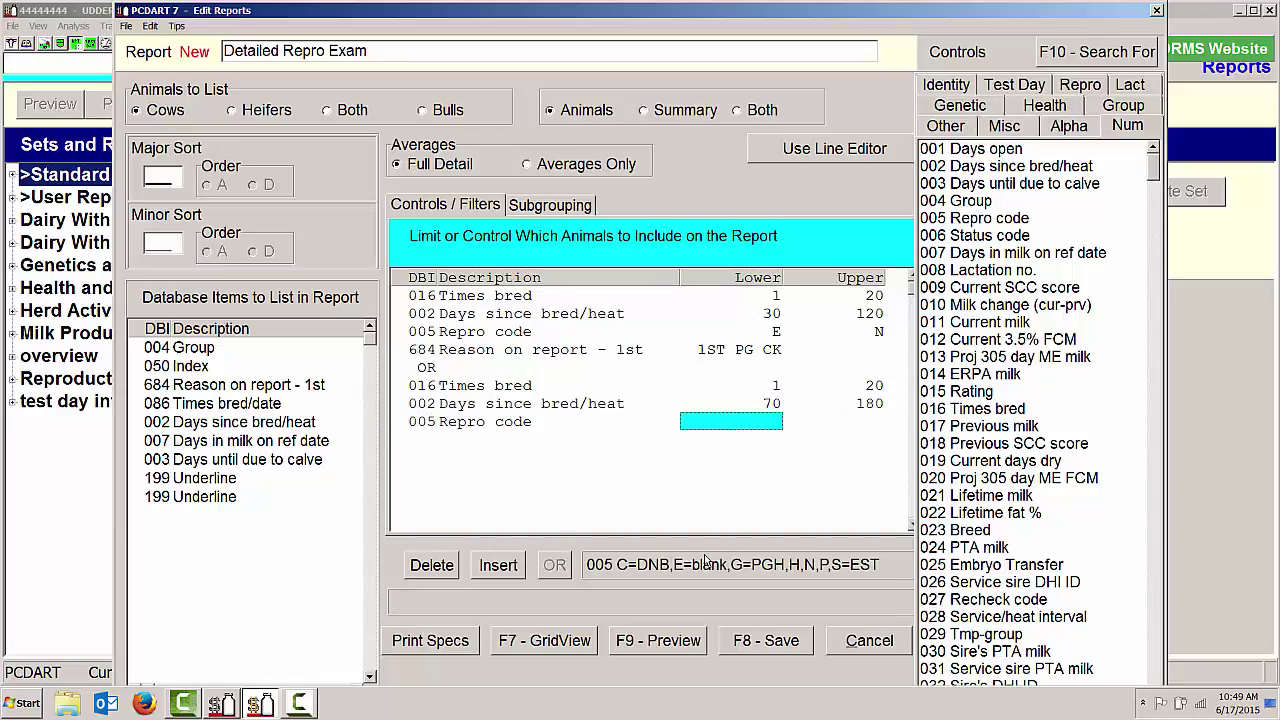
type("P")
key("Return")
type("P")
key("Return")
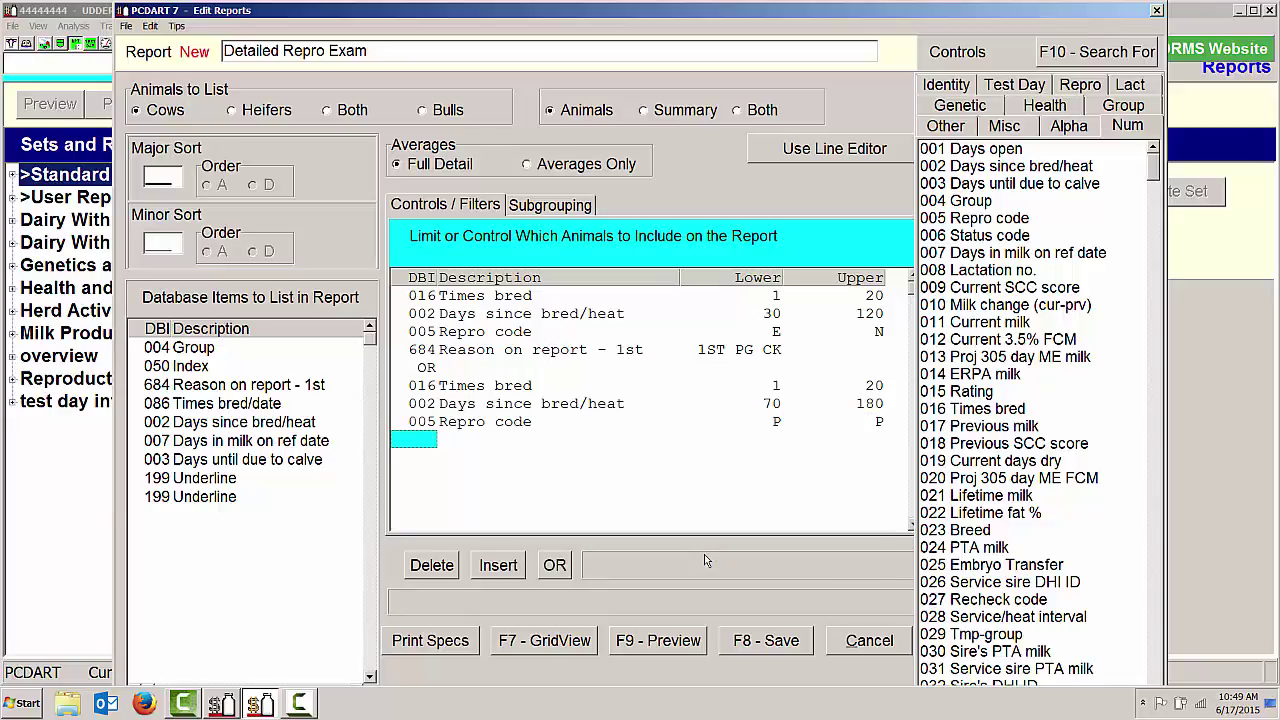
Add a Recheck code (027) filter with lower value NOT and upper value V to the second filter group
type("027")
key("Return")
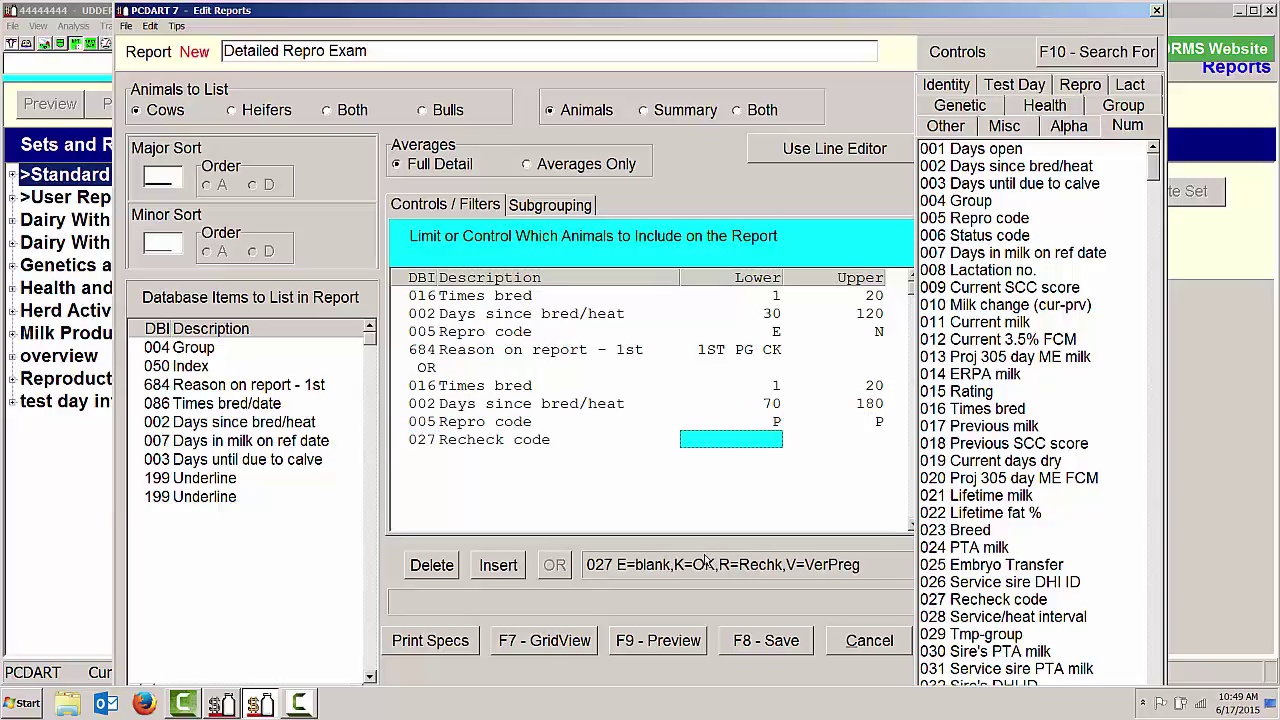
type("NOT V")
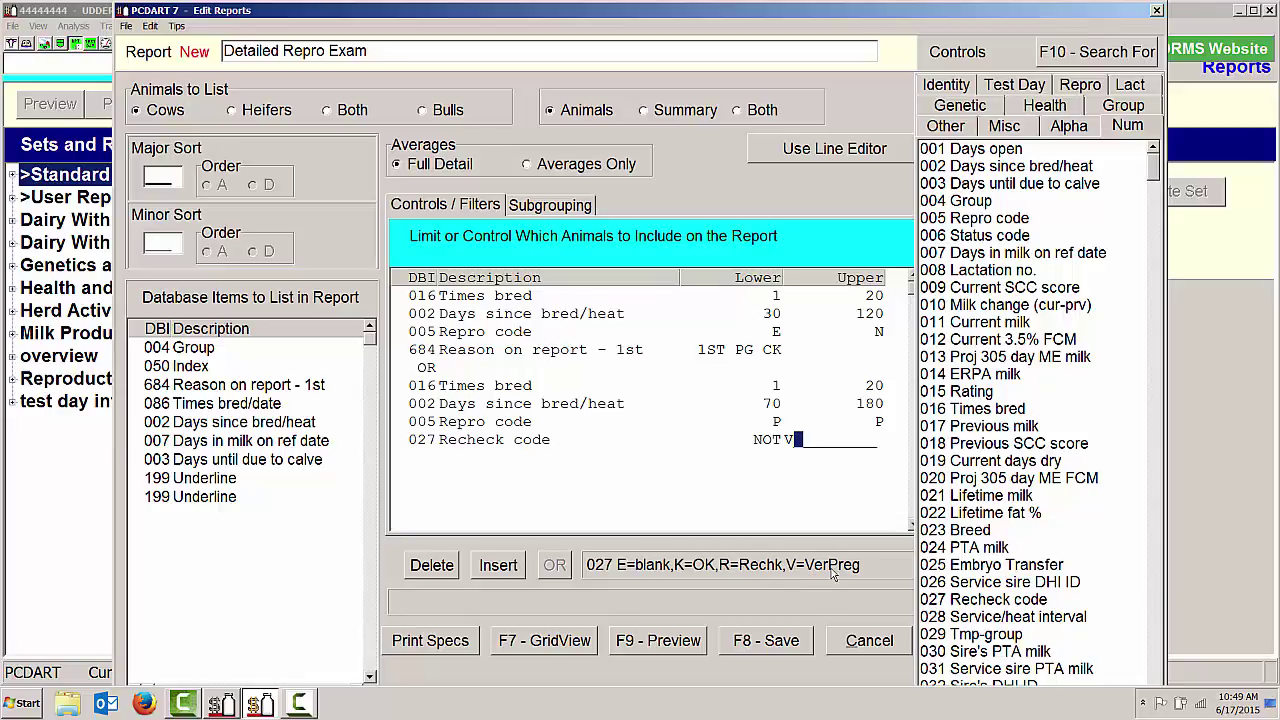
key("Return")
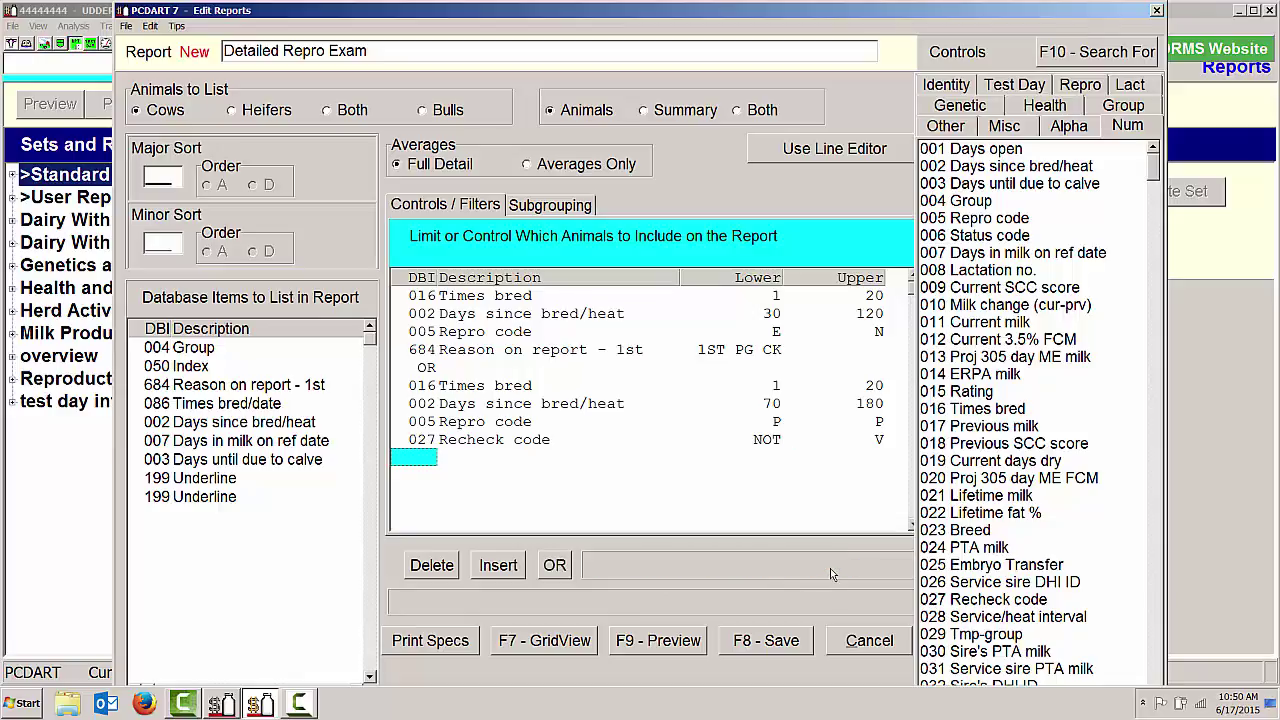
Label the second filter group with a Reason on report - 1st (684) control reading "2ND PG CK"
type("684")
key("Return")
type("2ND PG CK")
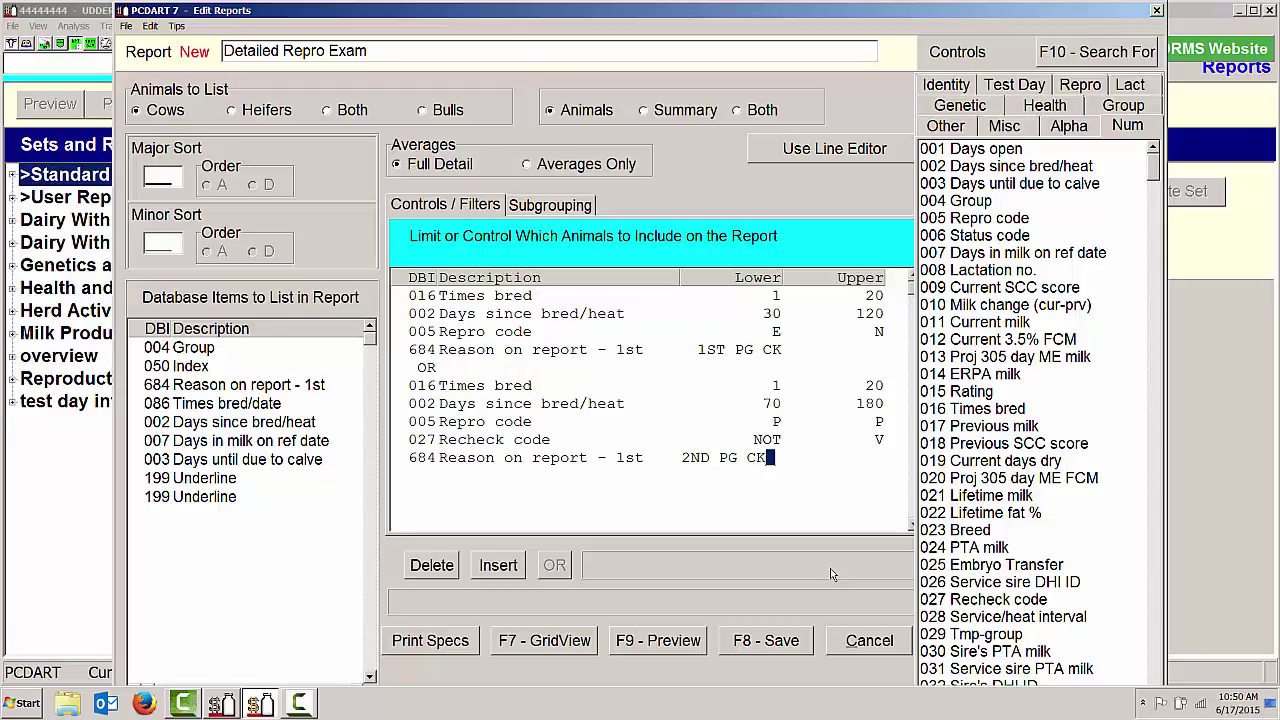
key("Return")
Start a third OR filter group with Days in milk on ref date (007) limited from 15 to 45
type("OR")
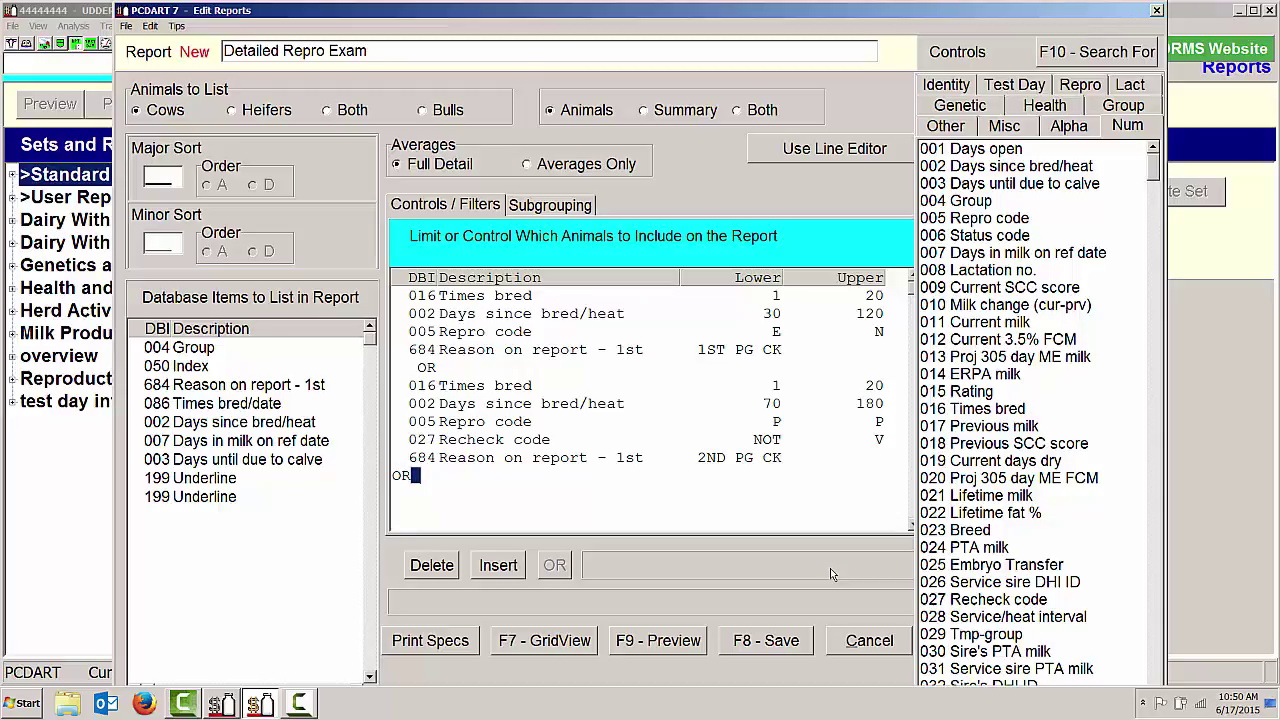
key("Return")
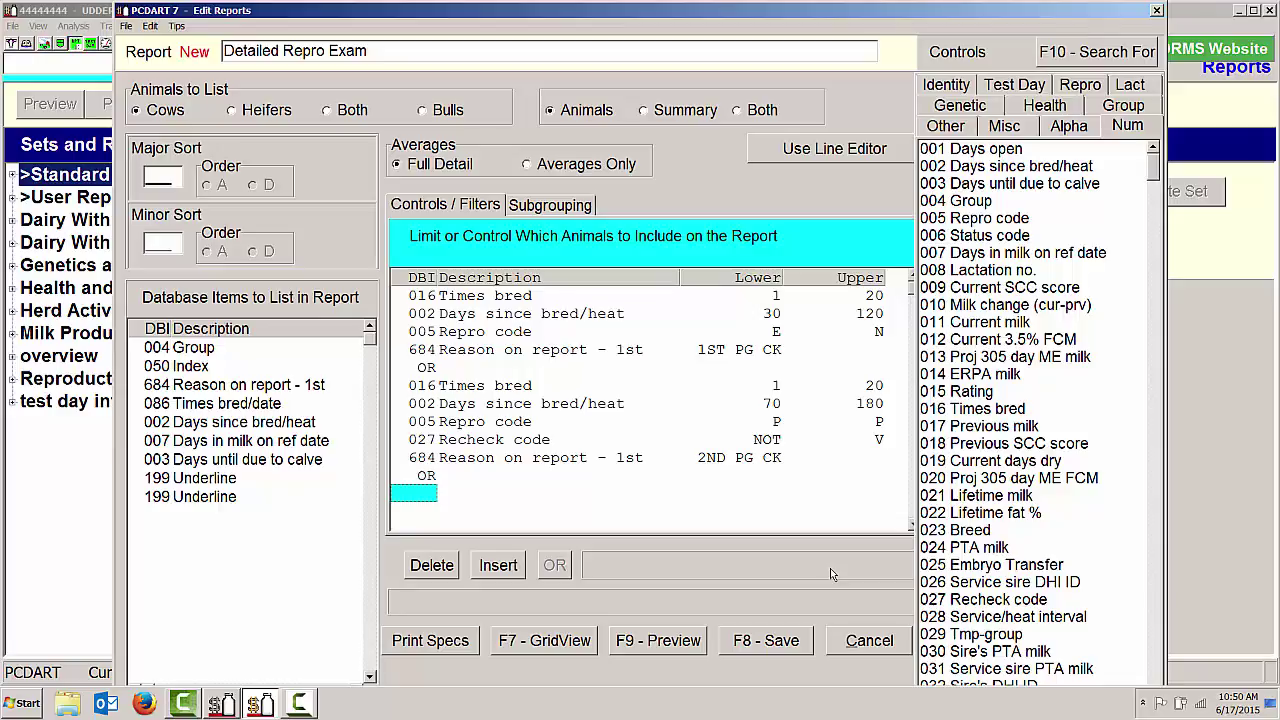
type("007")
key("Return")
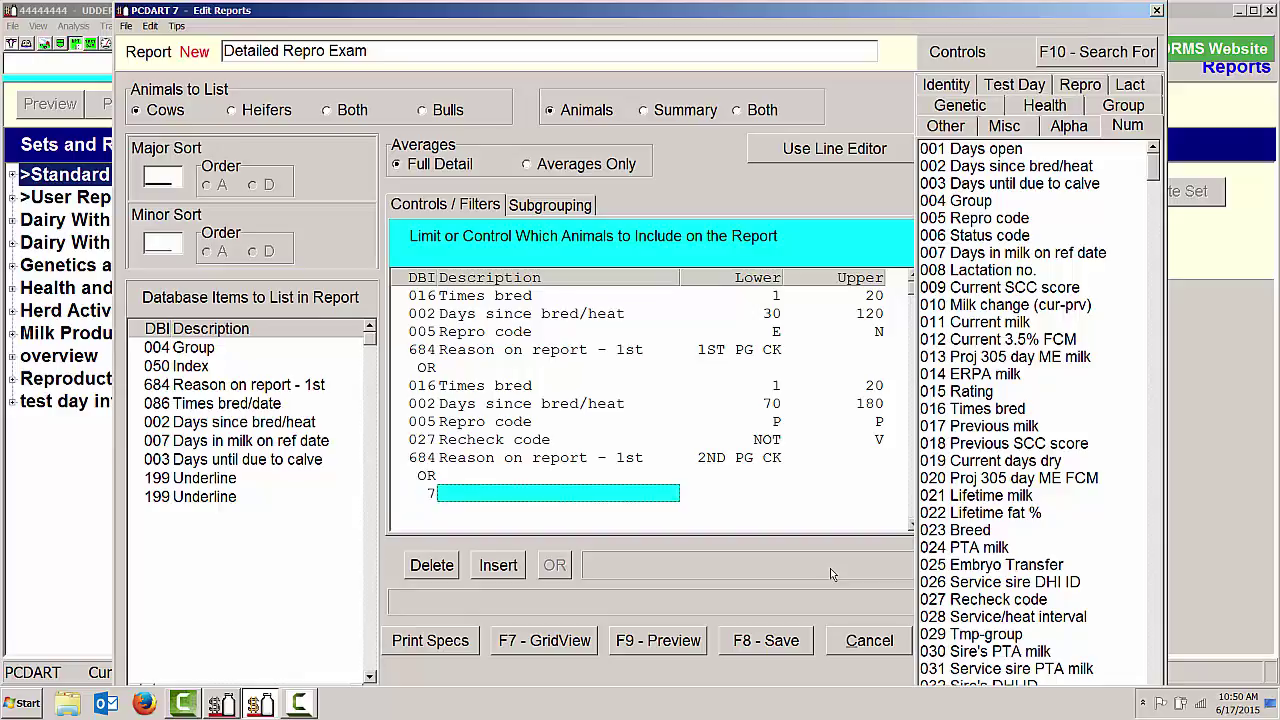
type("15")
key("Return")
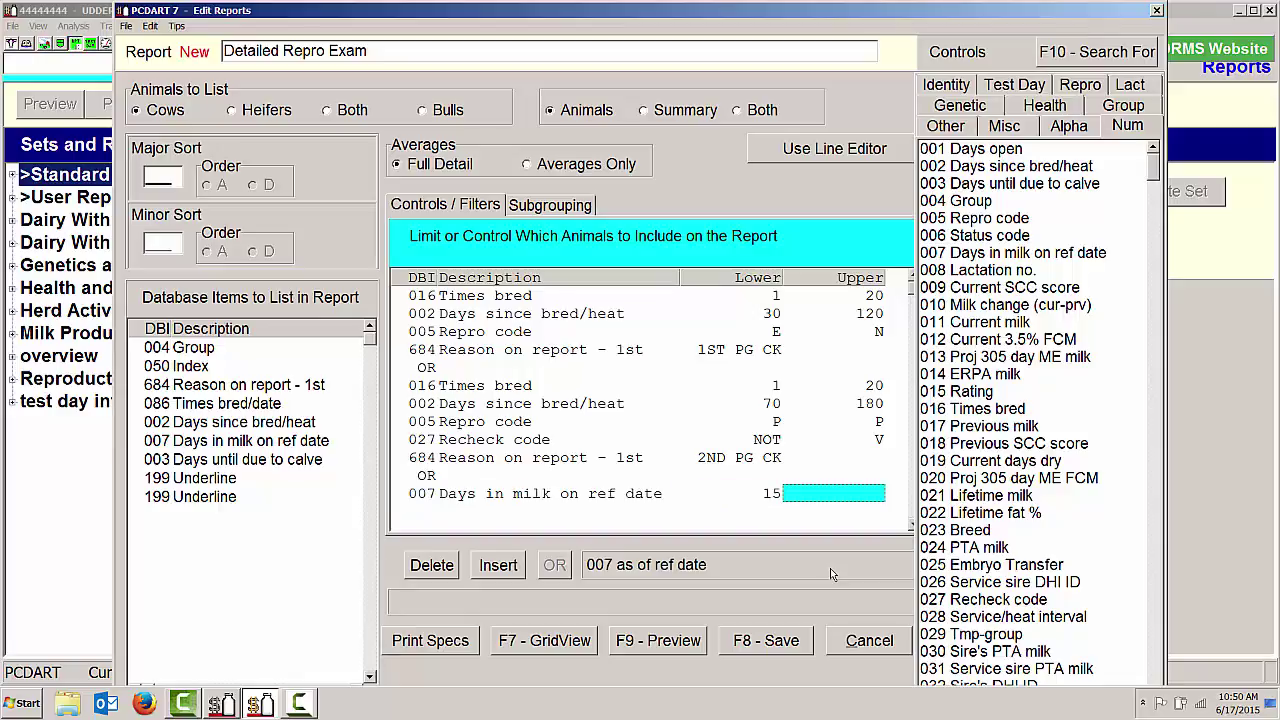
type("45")
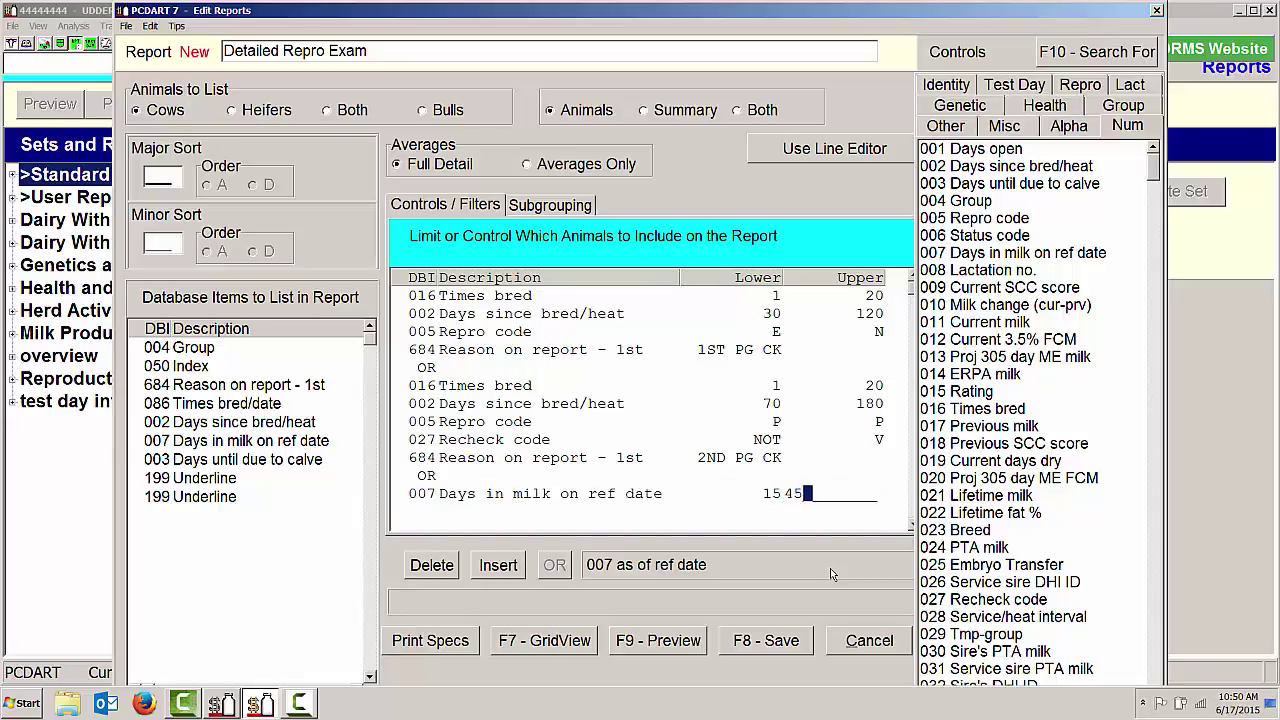
key("Return")
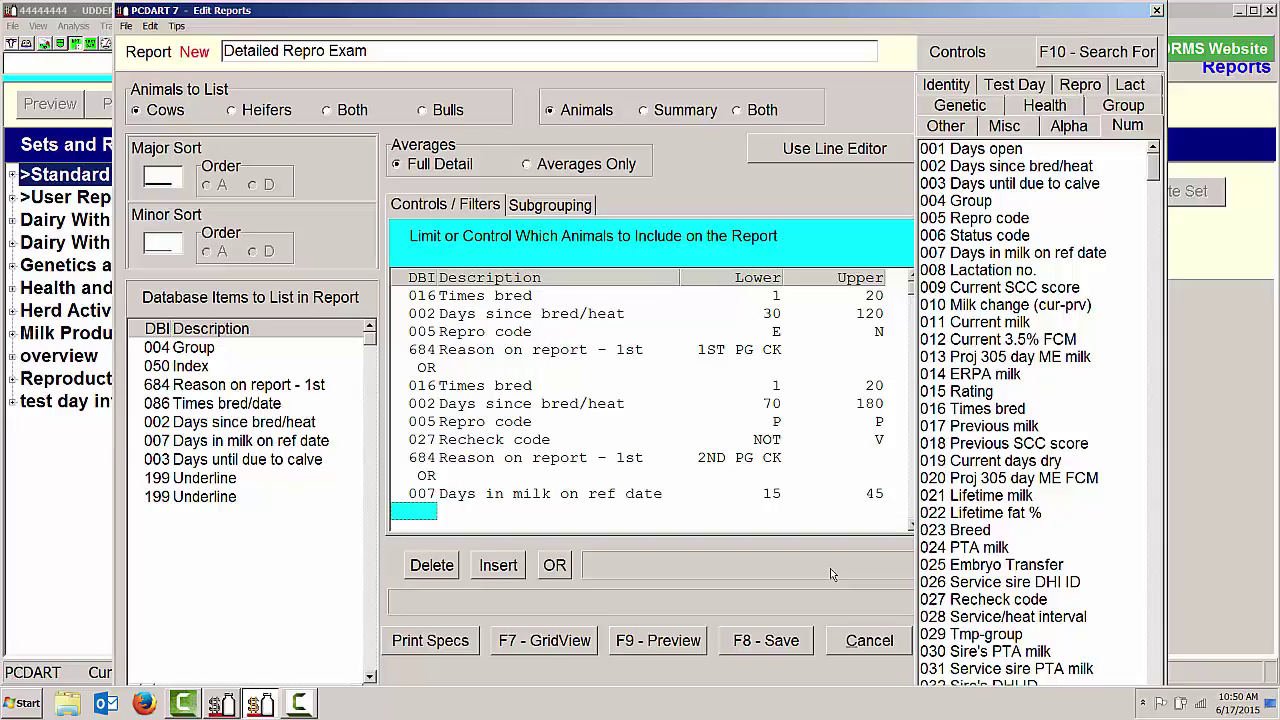
Label the third filter group with a Reason on report - 1st (684) control reading "FRESH CK"
type("684")
key("Return")
type("FRESH CK")
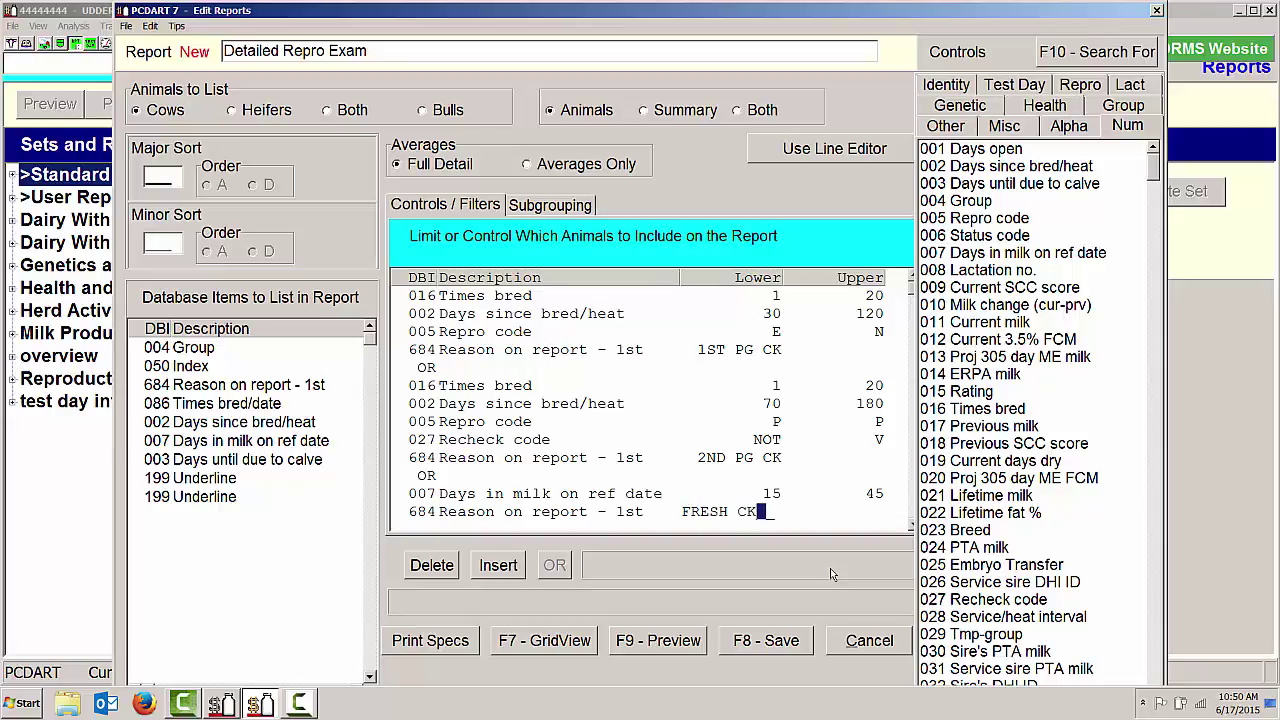
key("Return")
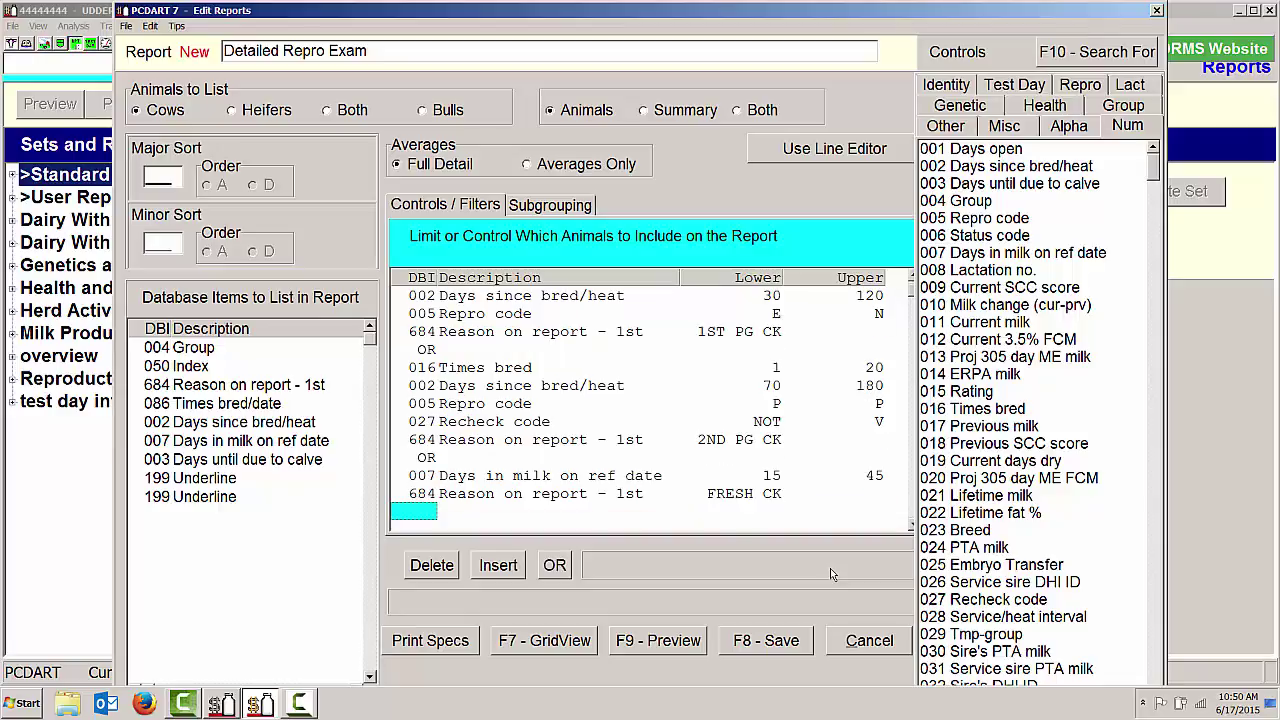
Start a fourth OR filter group with Days in milk on ref date (007) limited from 60 to 180
type("OR")
key("Return")
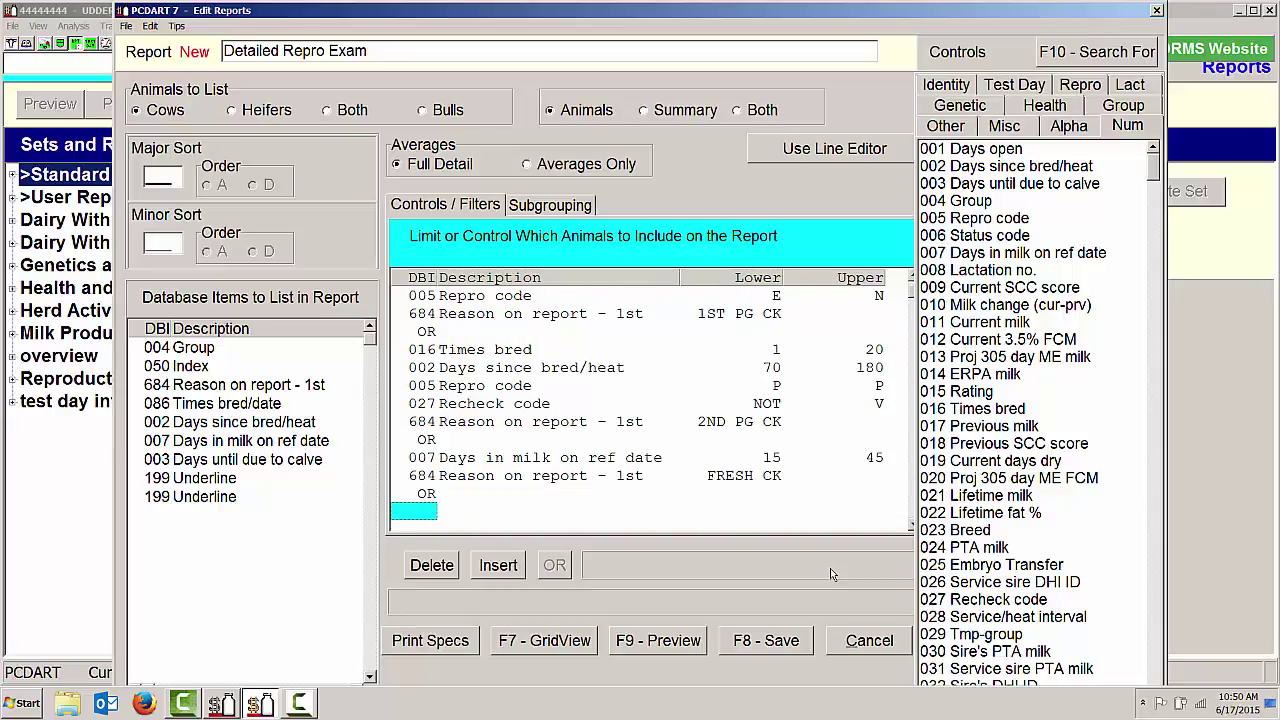
type("007")
key("Return")
type("60")
key("Return")
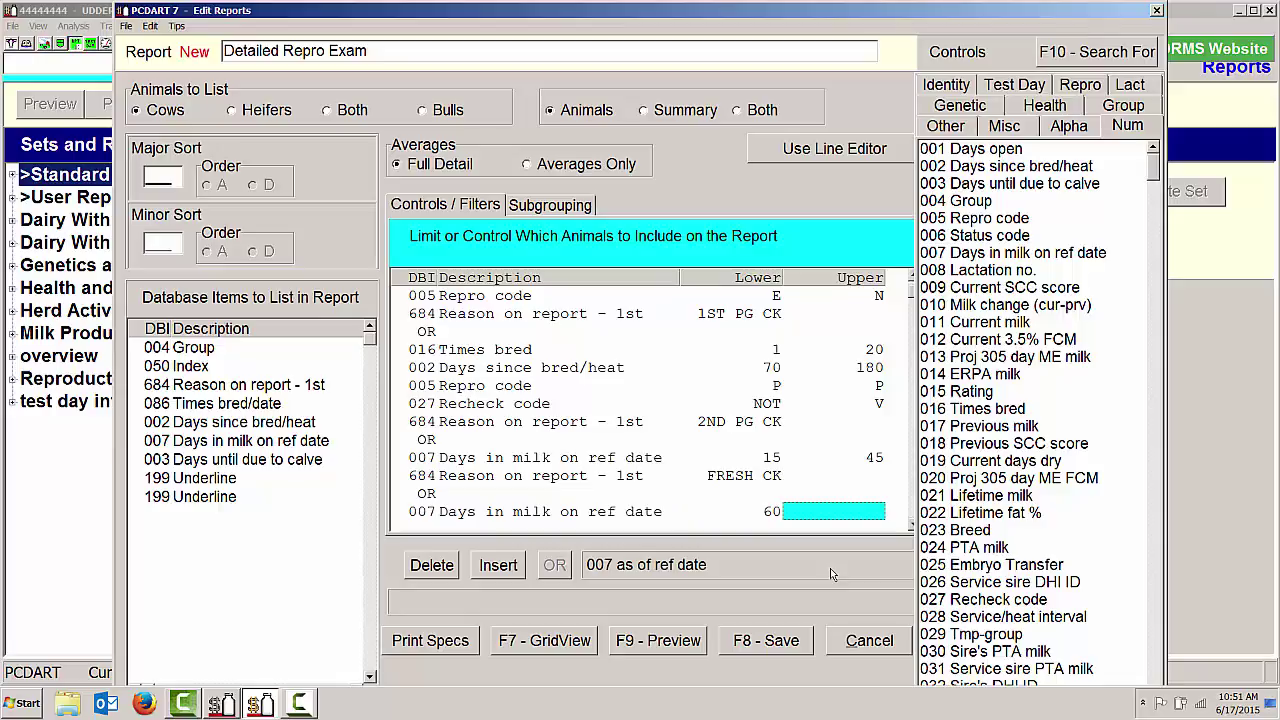
type("180")
key("Return")
Add a Times bred (016) filter with both lower and upper values set to 0 in the fourth group
type("1")
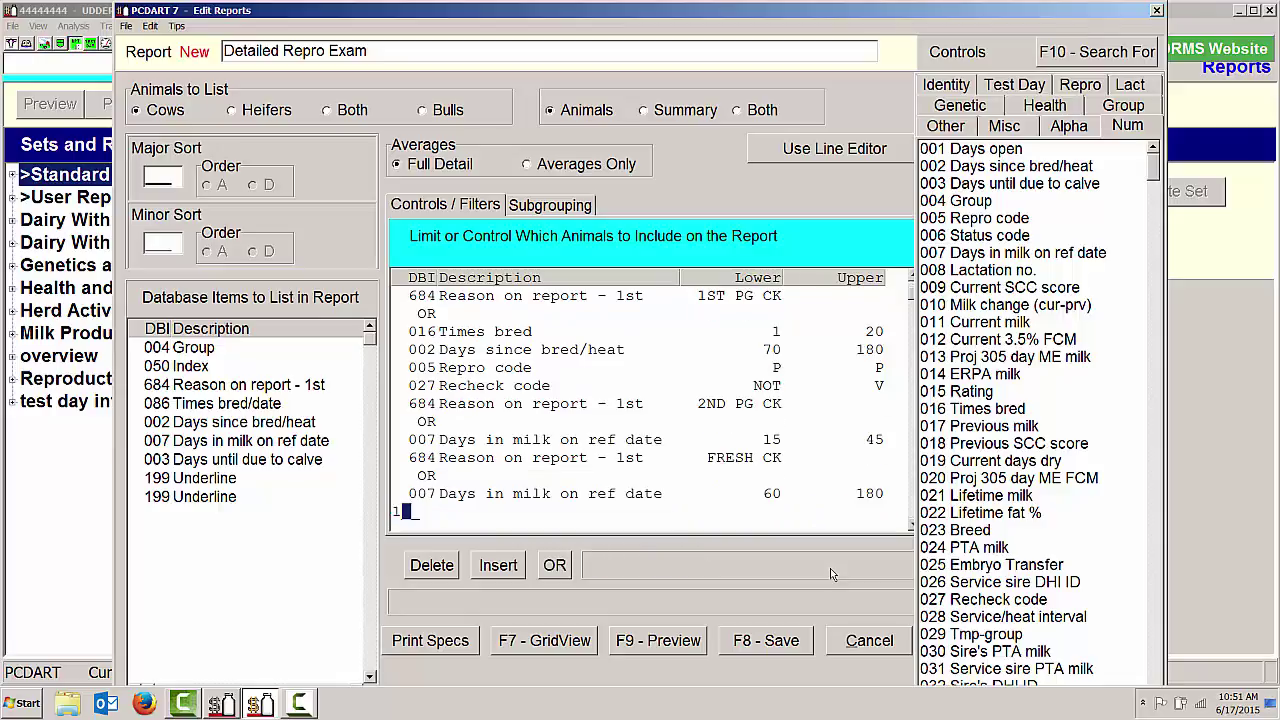
type("6")
key("Return")
type("0")
key("Return")
type("0")
key("Return")
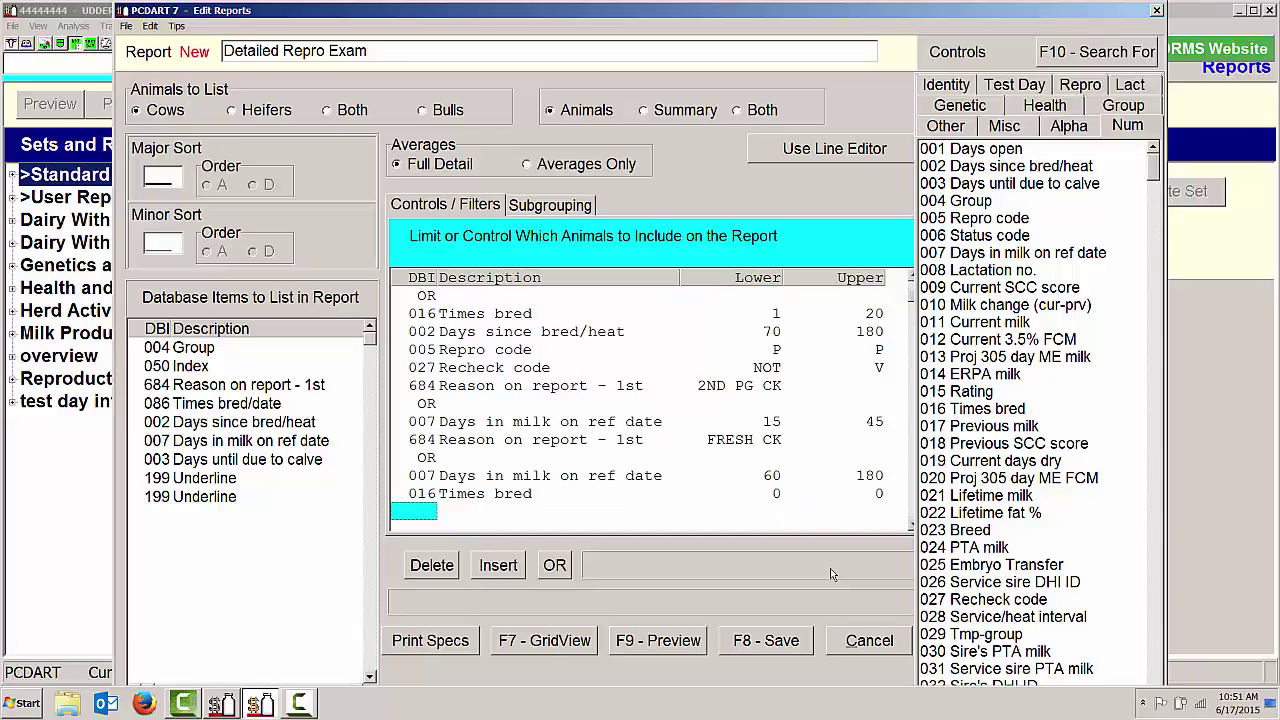
Label the fourth filter group with a Reason on report - 1st (684) control reading "NOT BRED"
type("684")
key("Return")
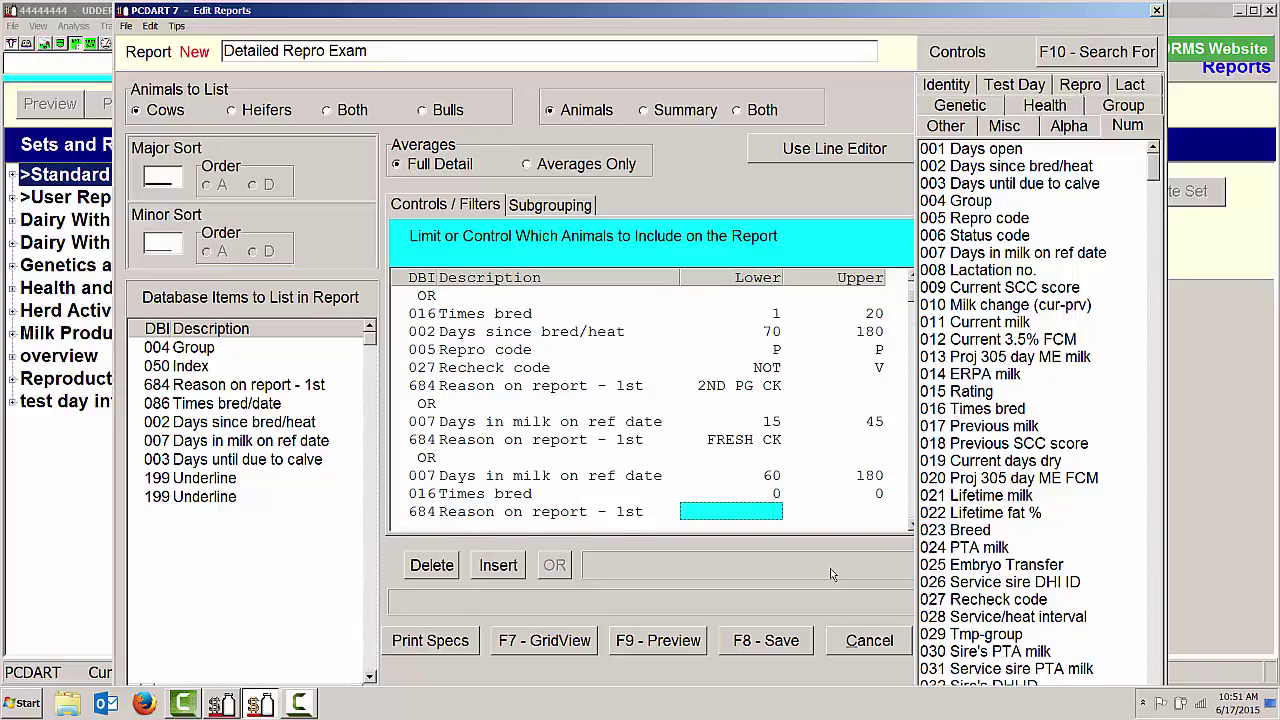
type("NOT BRED")
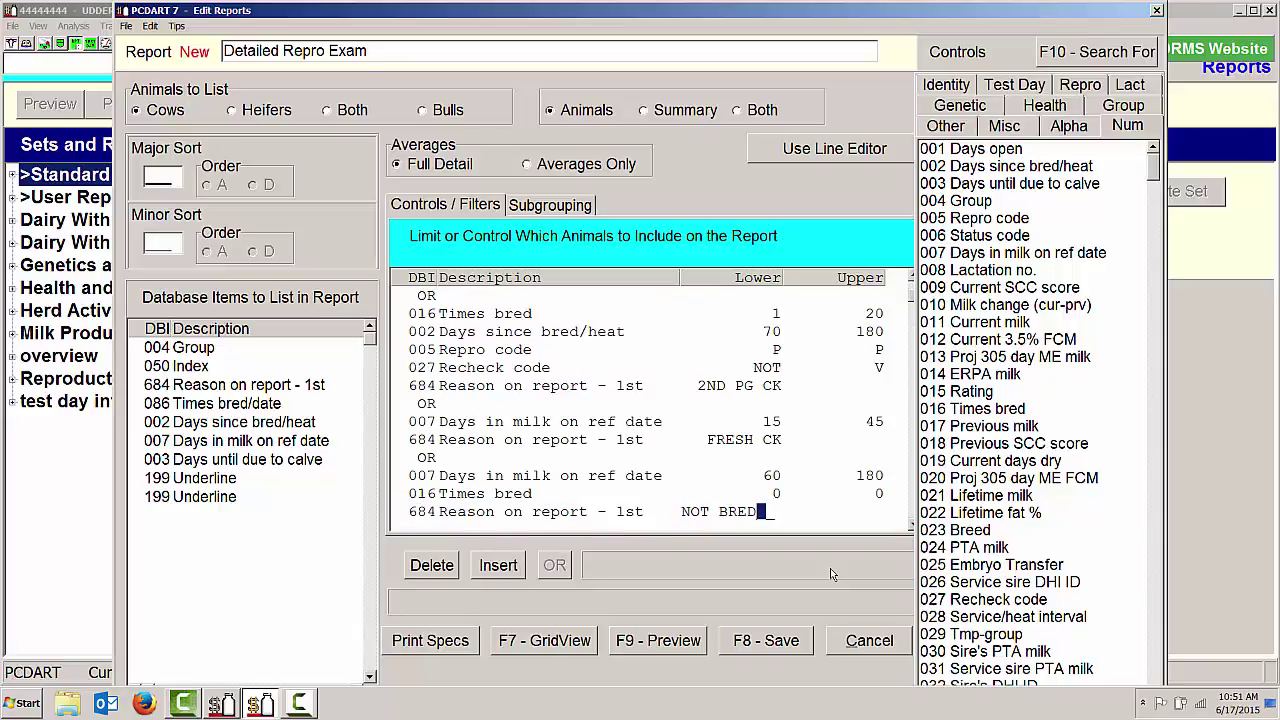
key("Return")
Start a fifth OR filter group with Times bred (016) limited from 5 to 20
type("OR")
key("Return")
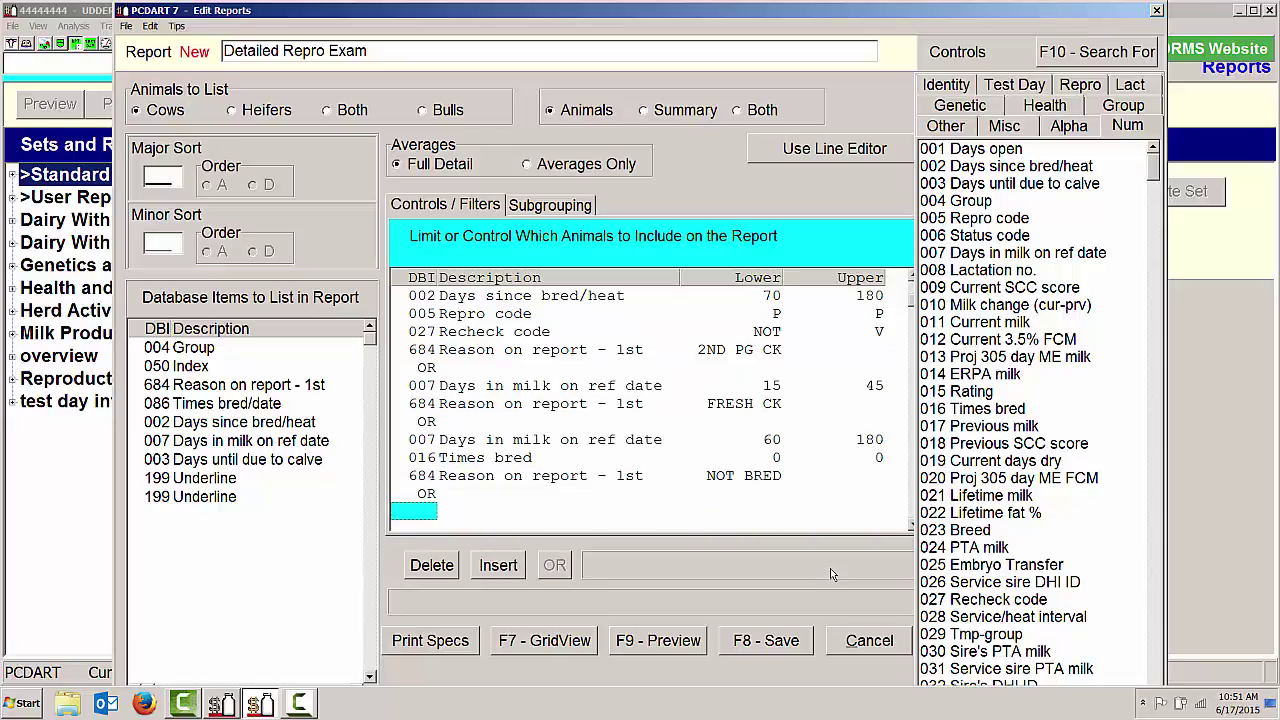
type("16")
key("Return")
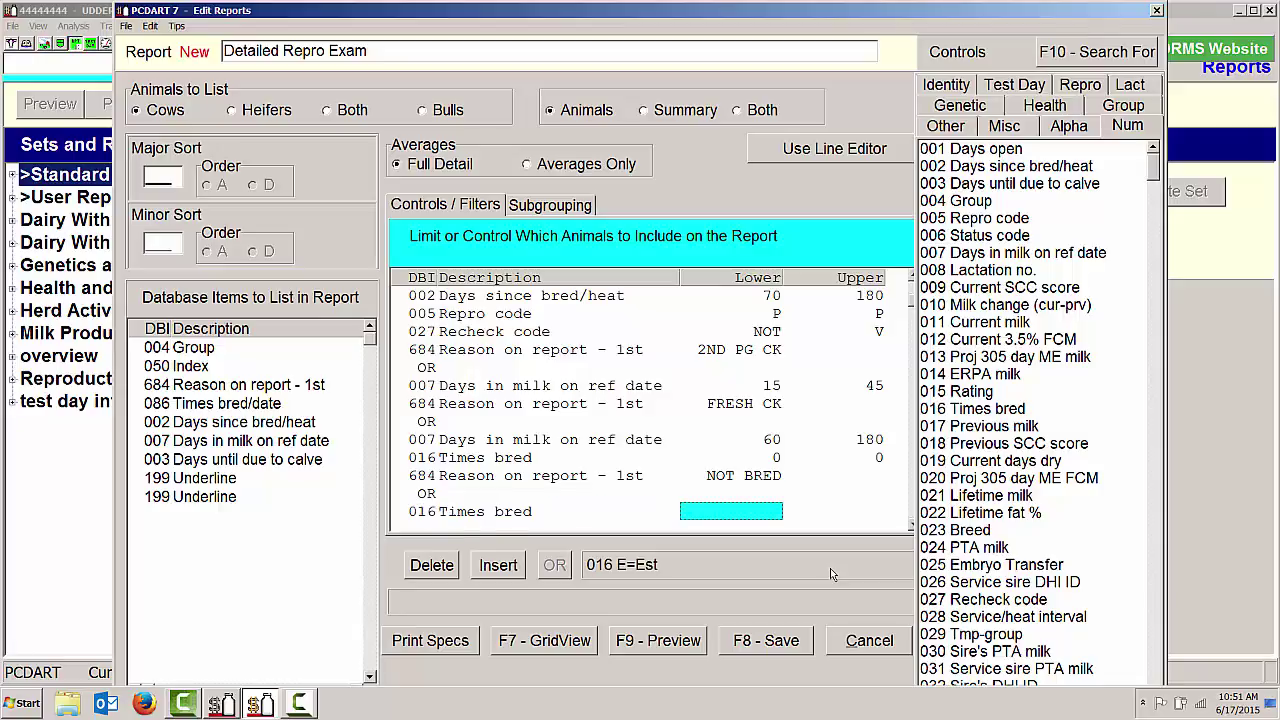
type("5")
key("Return")
type("20")
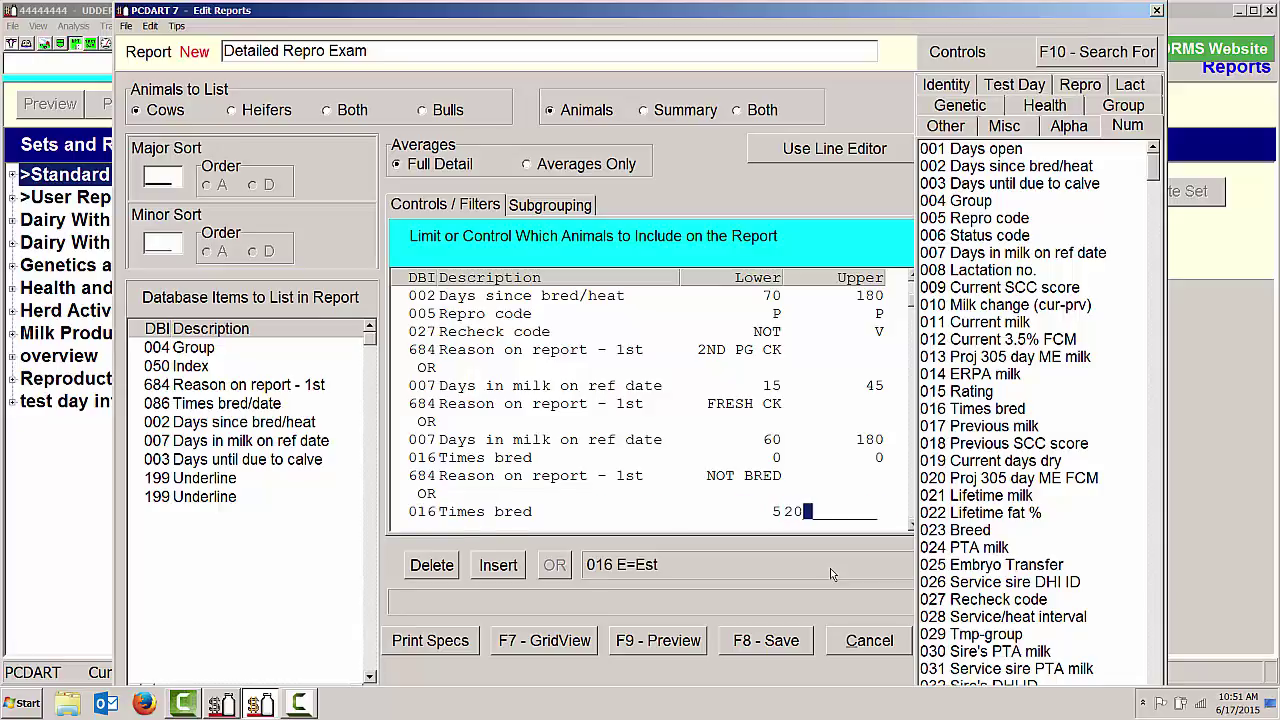
key("Return")
Add a Repro code (005) filter from E to N to the fifth group
type("5")
key("Return")
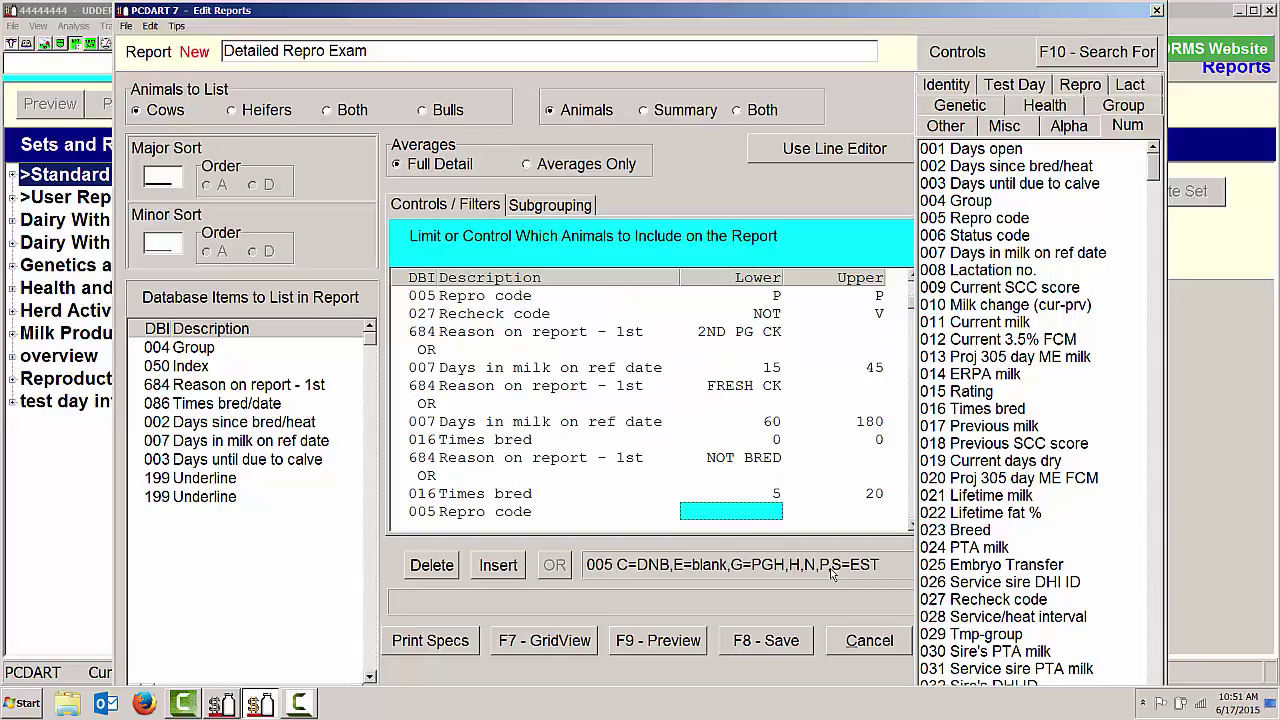
type("E")
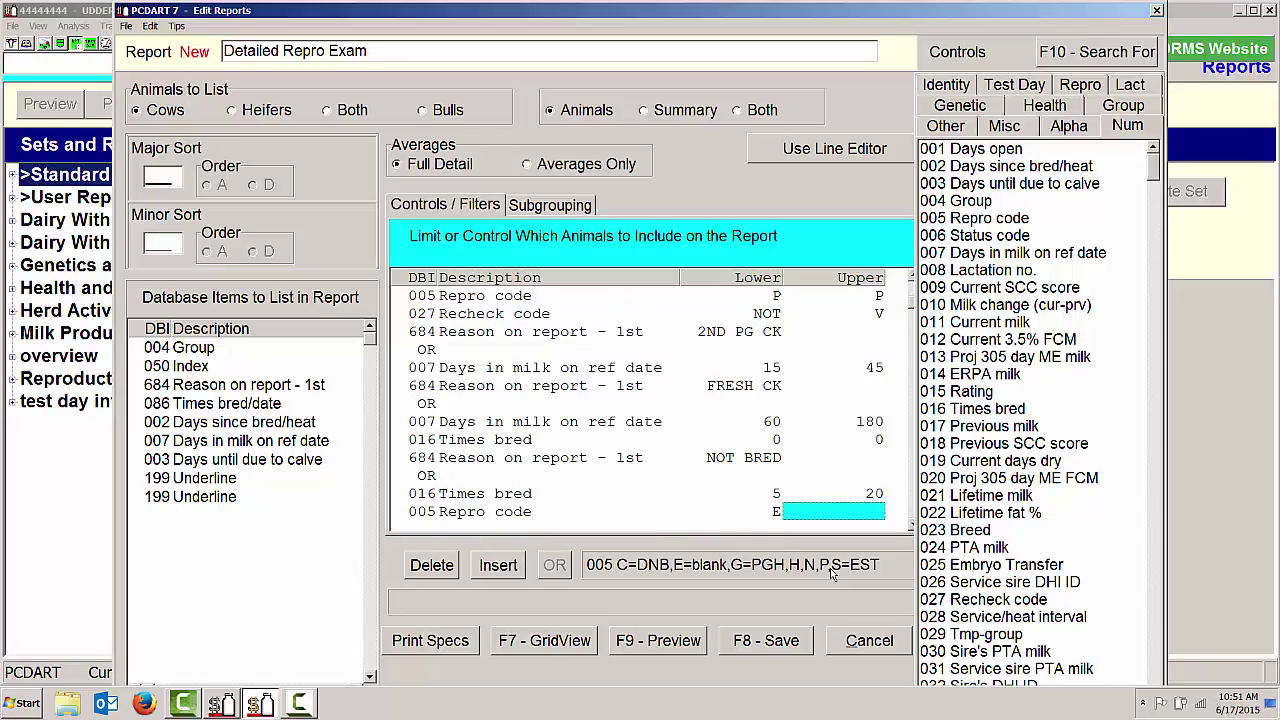
type("N")
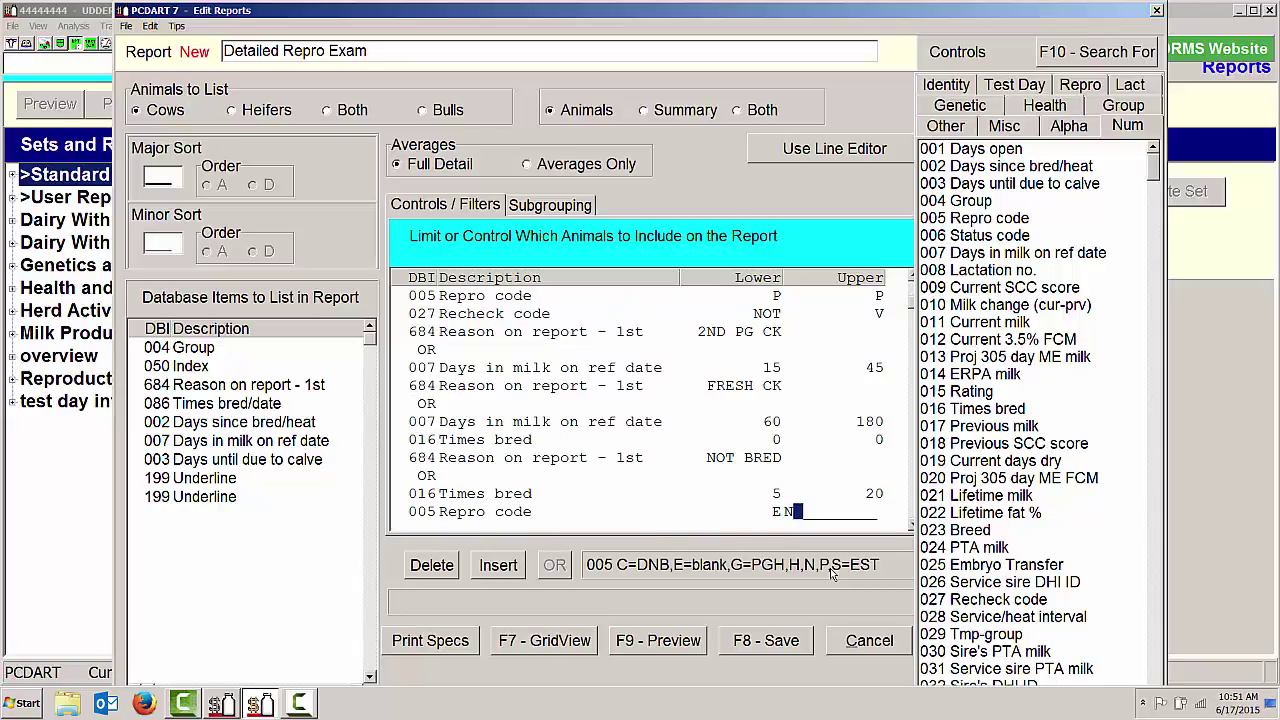
key("Return")
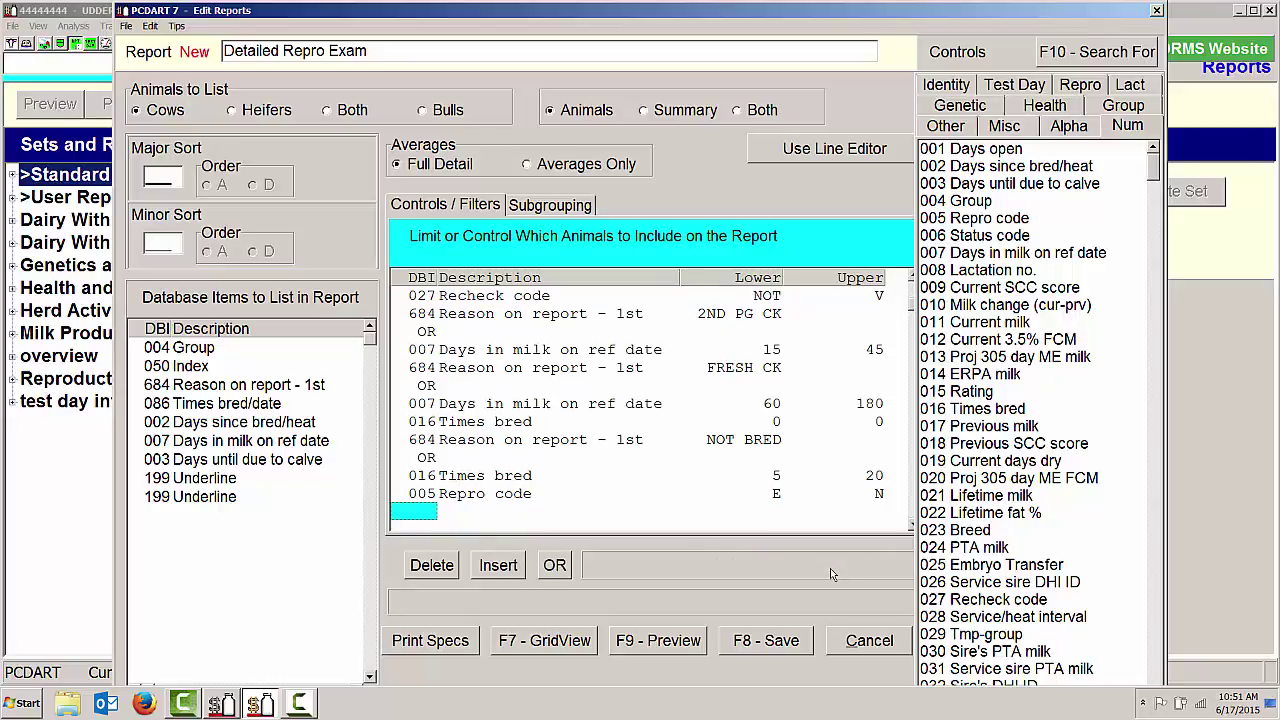
Add a Days in milk on ref date (007) filter from 200 to 9999 to the fifth group
type("007")
key("Return")
type("200")
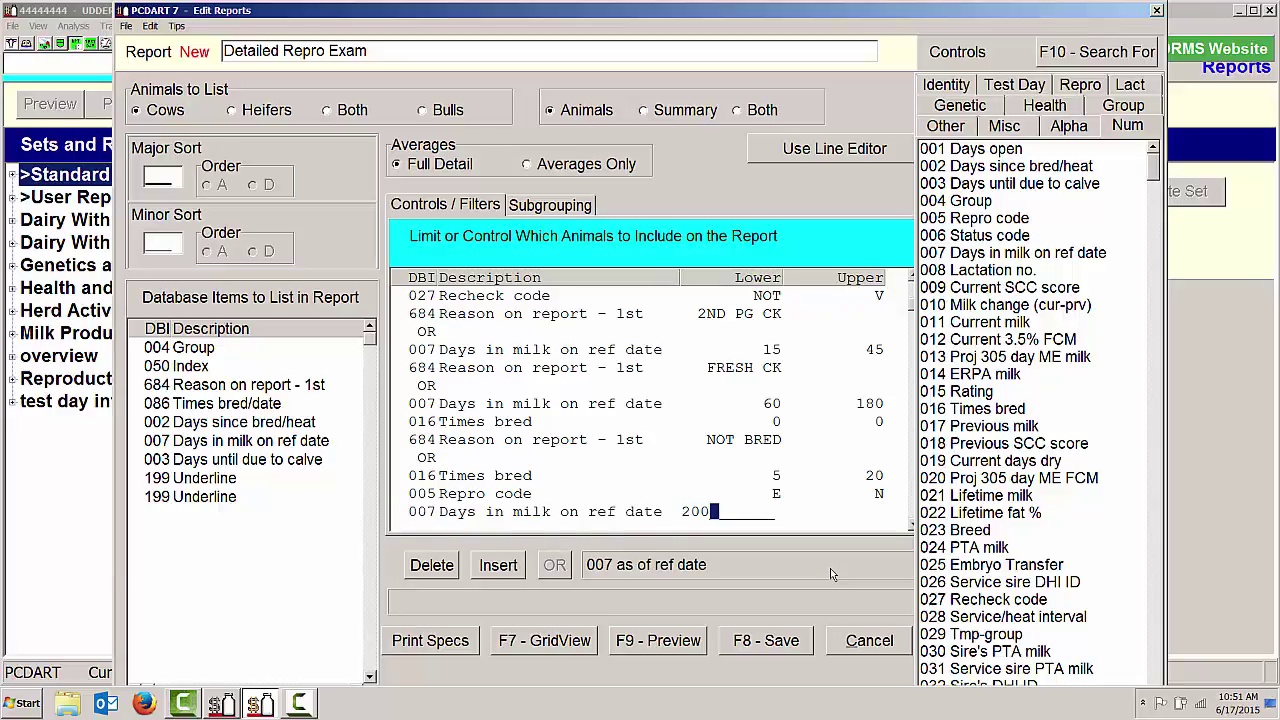
key("Return")
type("9999")
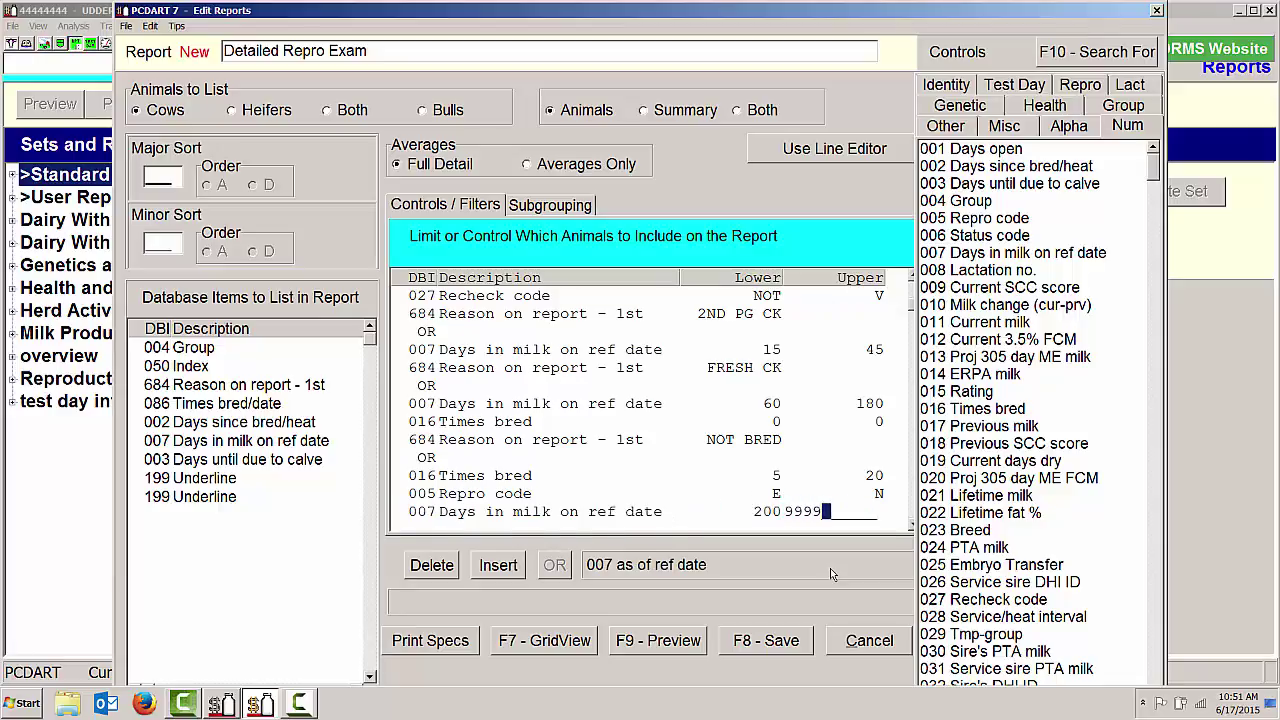
key("Return")
Label the fifth filter group with a Reason on report - 1st (684) control reading "BD 5+ OPN"
type("687")
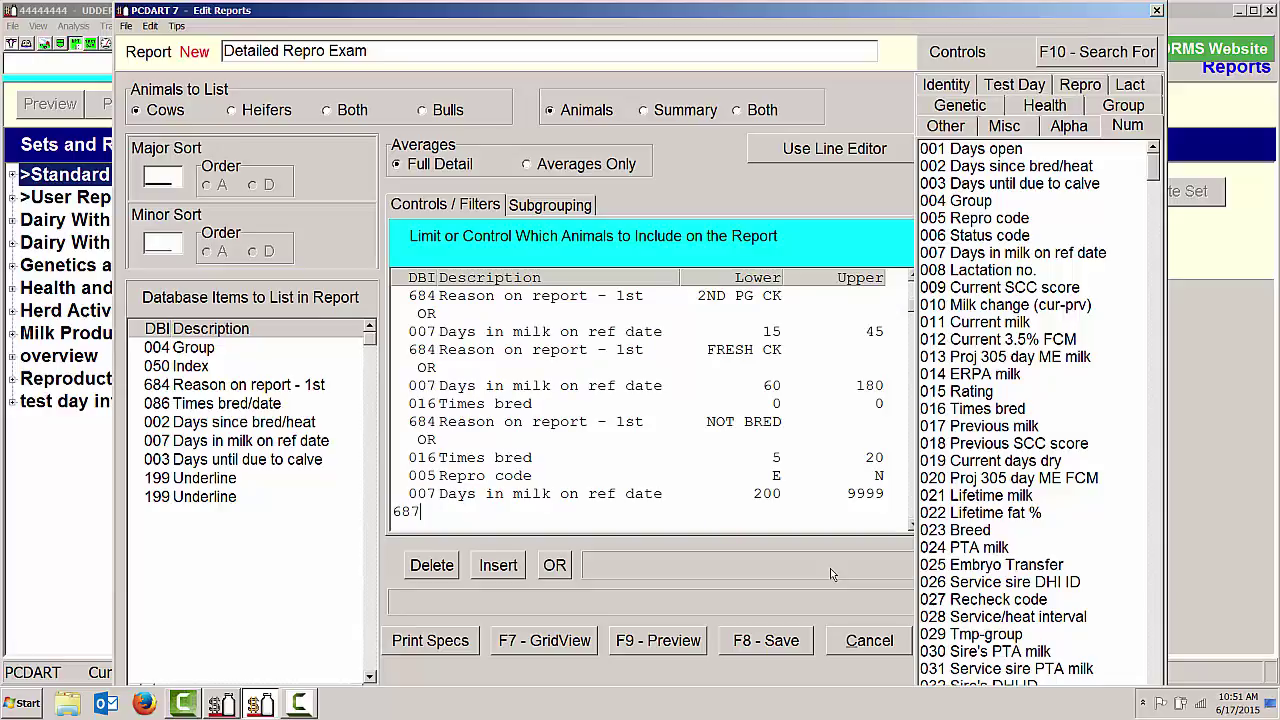
key("BackSpace")
type("4")
key("Return")
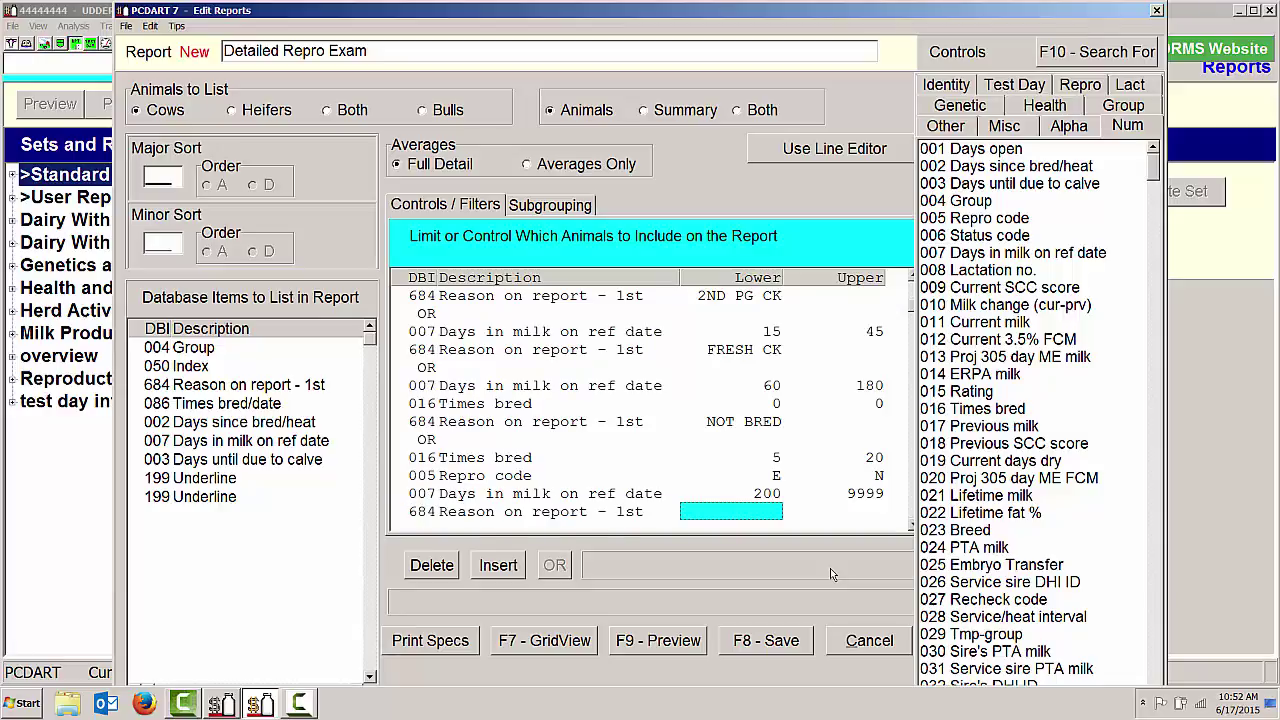
type("BD")
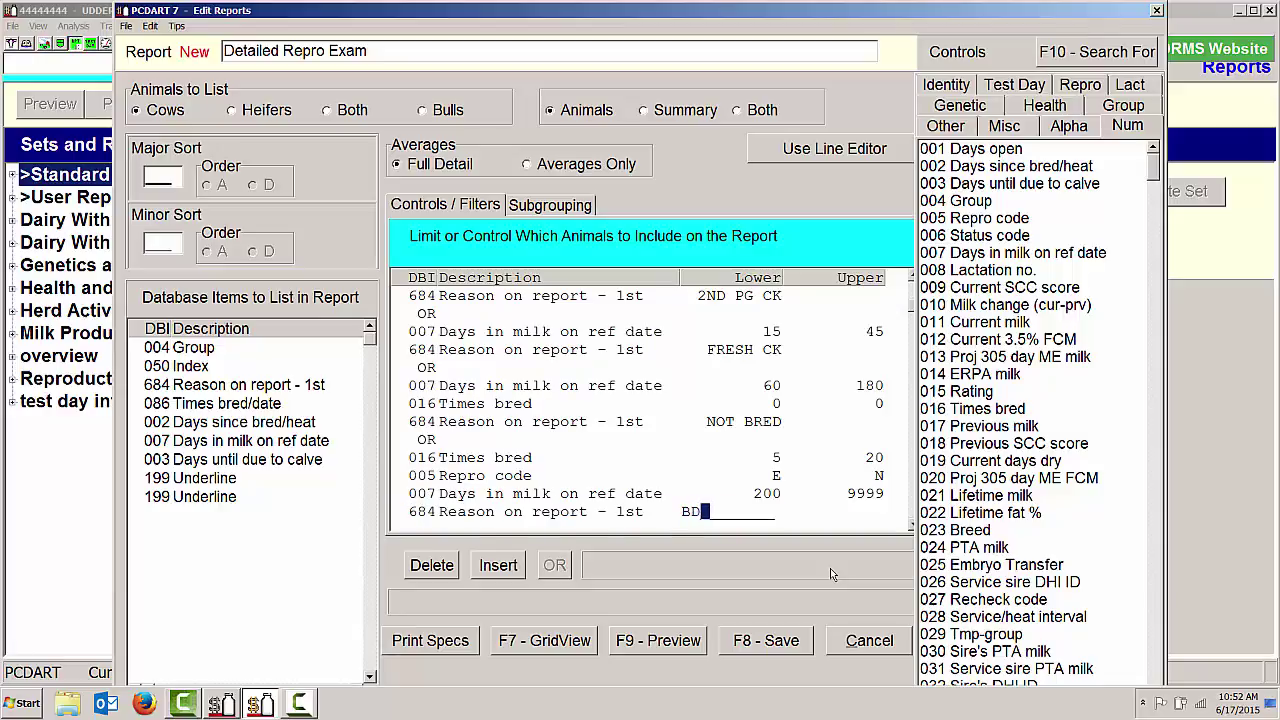
type(" 5+ OPN")
key("Return")
Start a sixth OR filter group with Health code - Cur Lct (037) set to 21 for both lower and upper values
key("o")
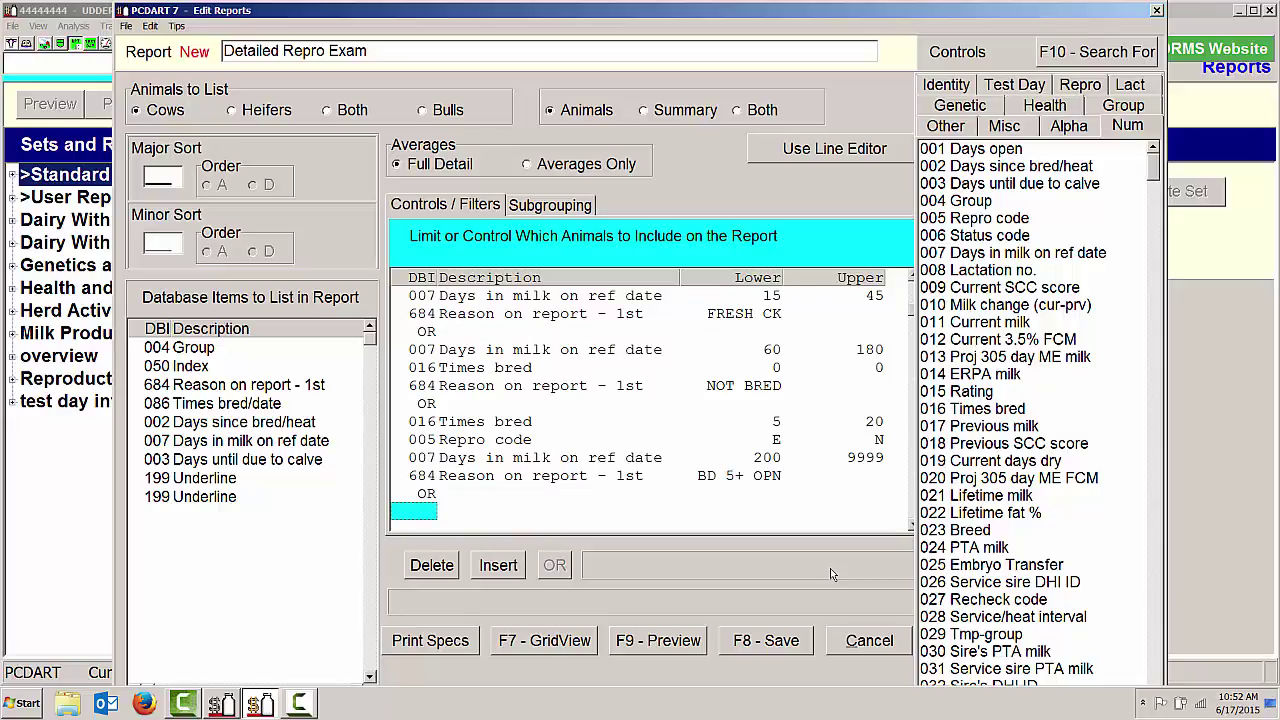
type("037")
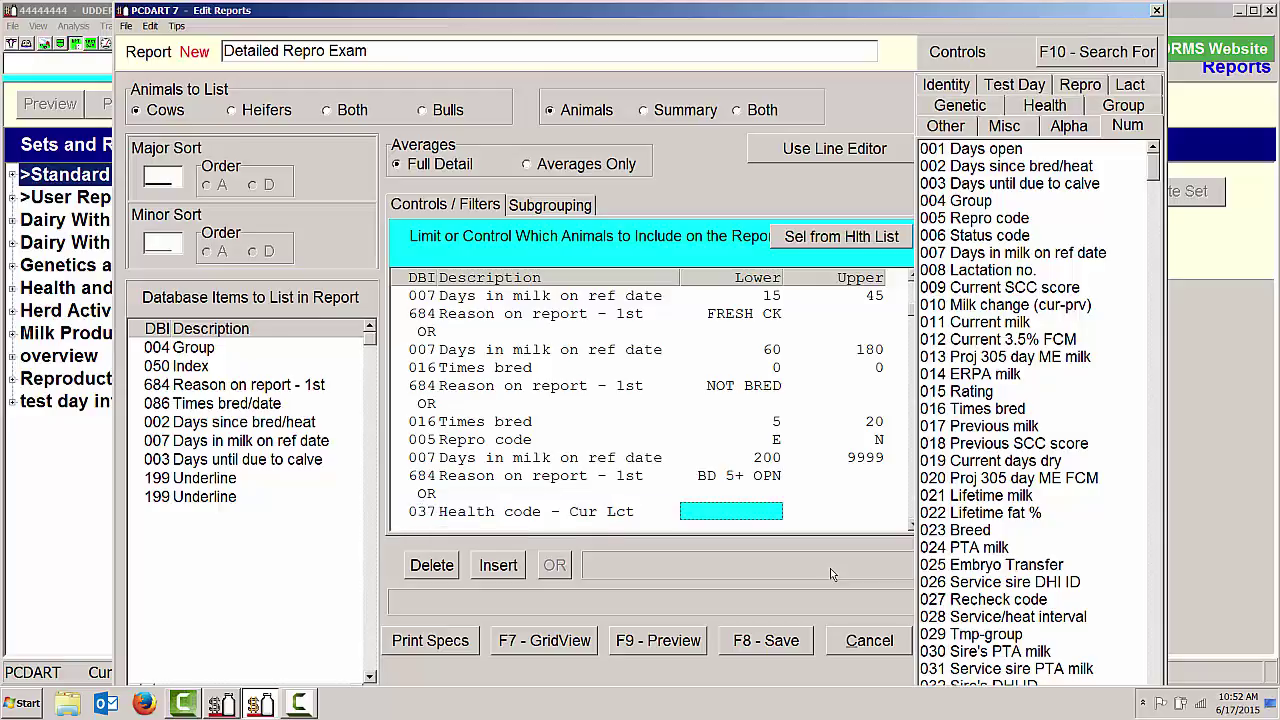
type("21")
key("Return")
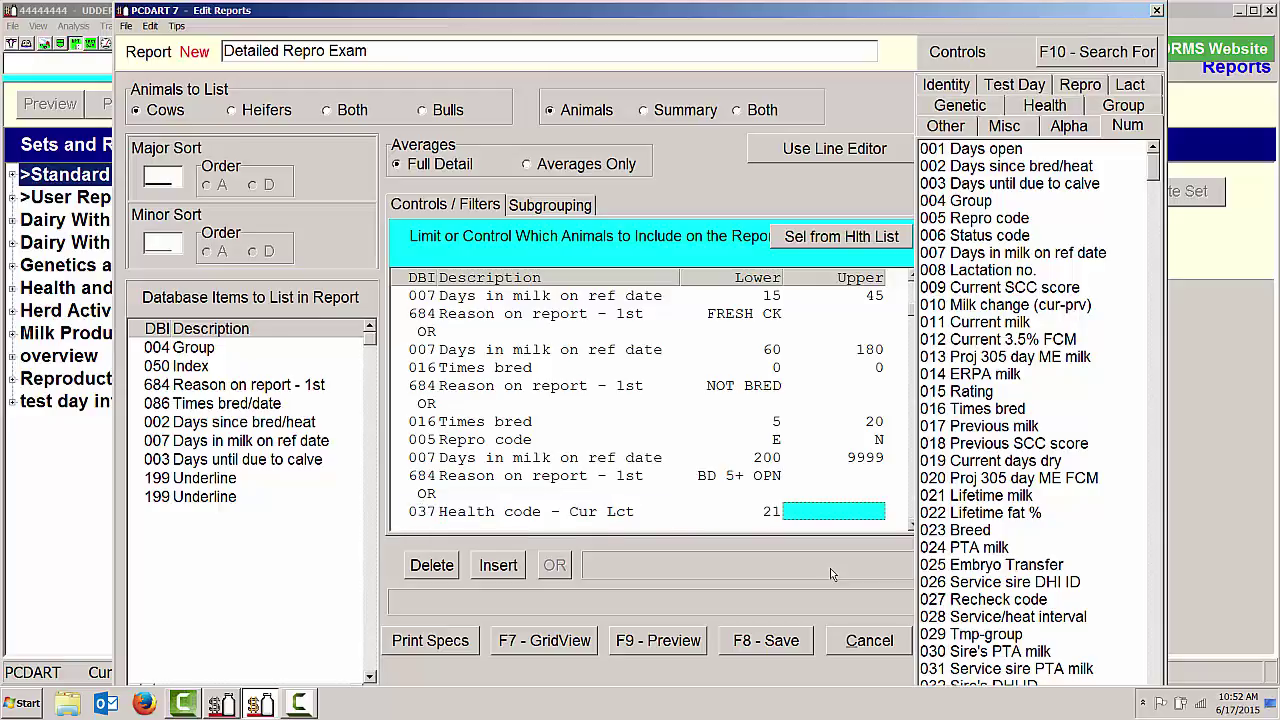
type("21")
key("Return")
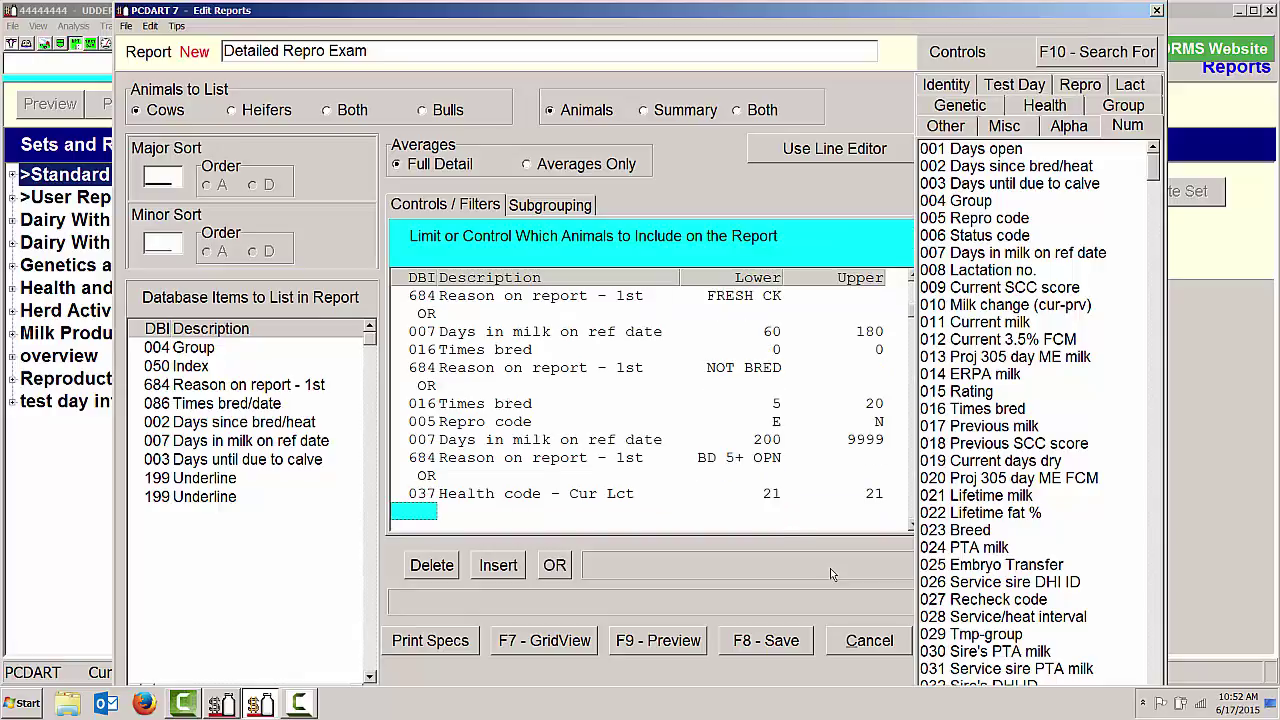
Add a Days in milk on ref date (007) filter from 30 to 120 to the sixth group
type("00730")
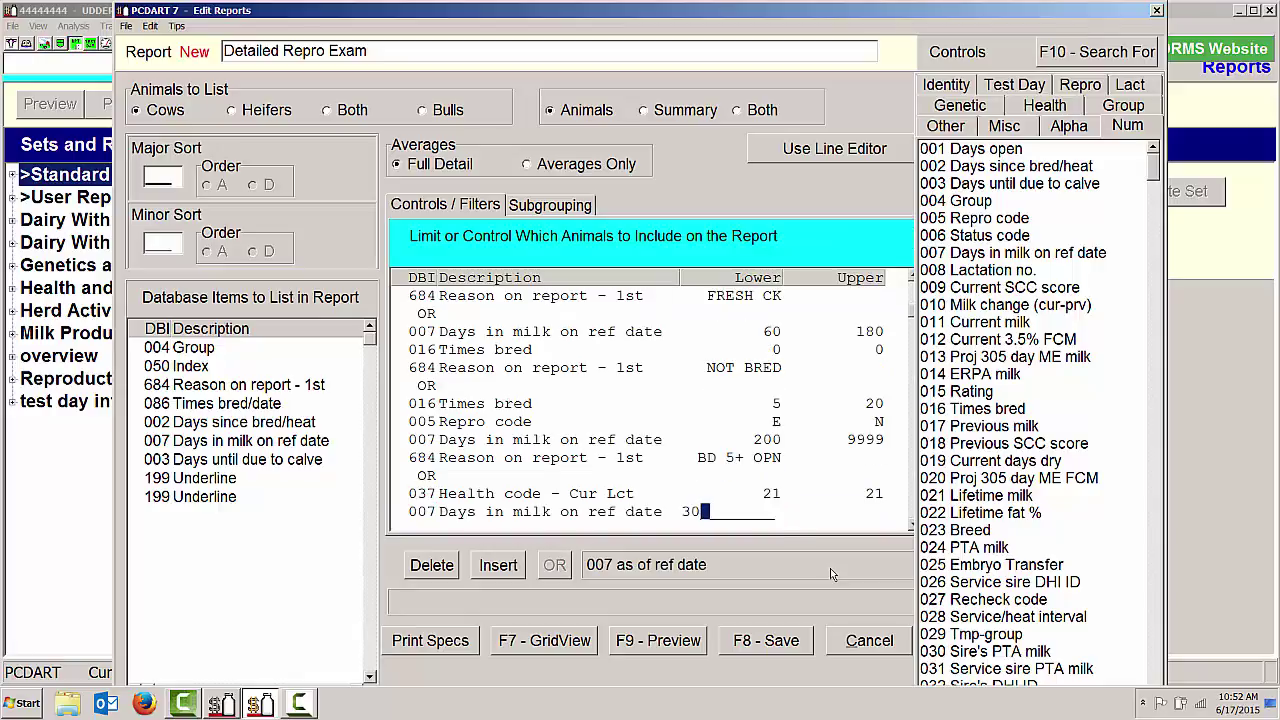
key("Return")
type("120")
key("Return")
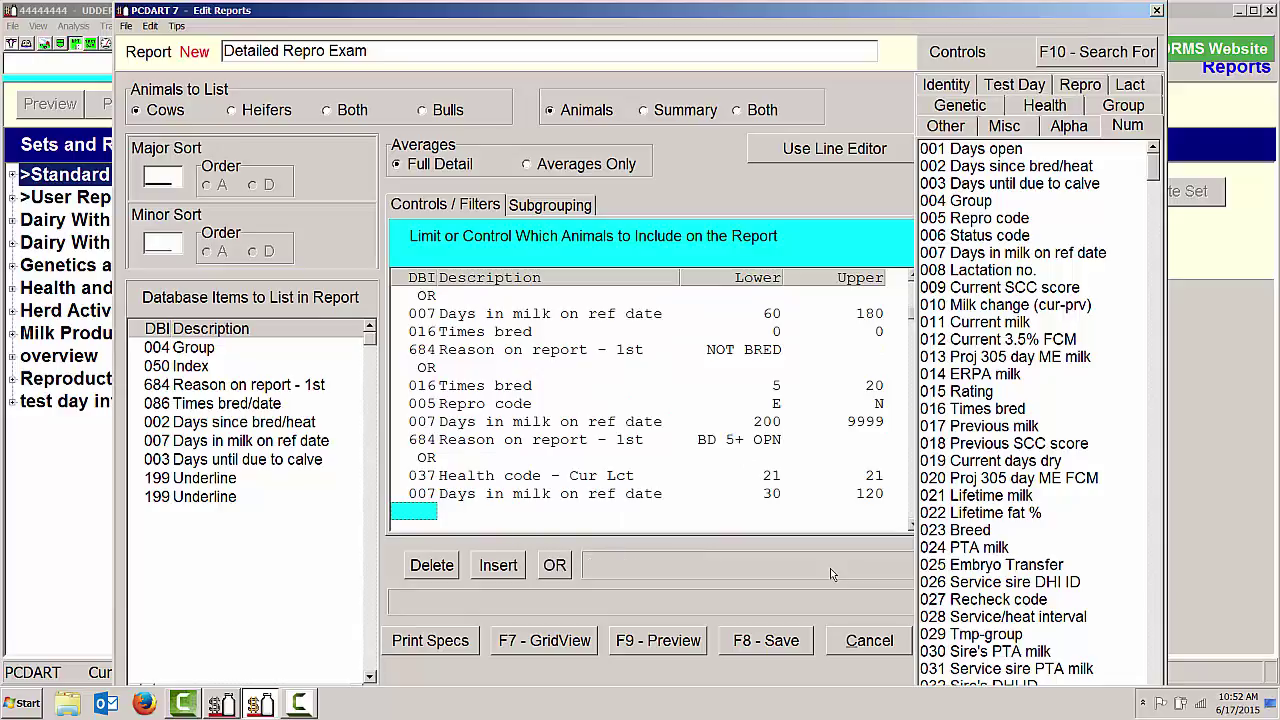
Label the sixth filter group with a Reason on report - 1st (684) control reading "RETP"
type("684")
key("Return")
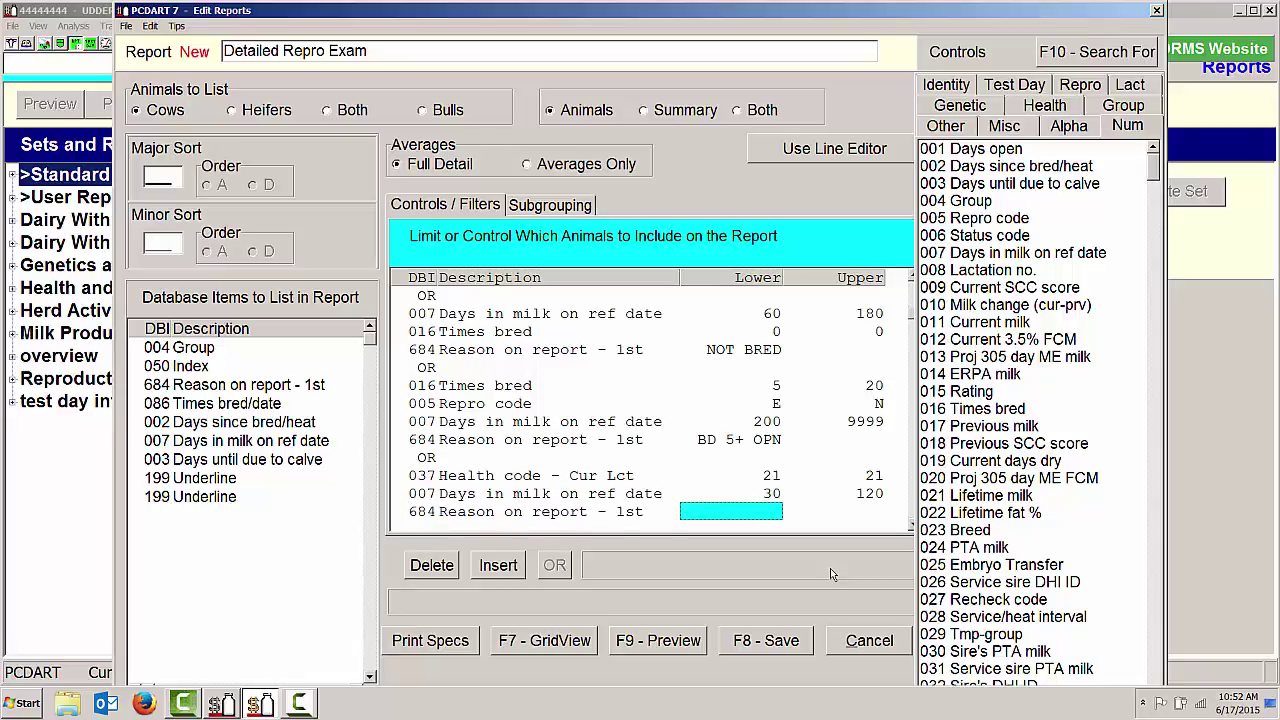
type("RETP")
key("Return")
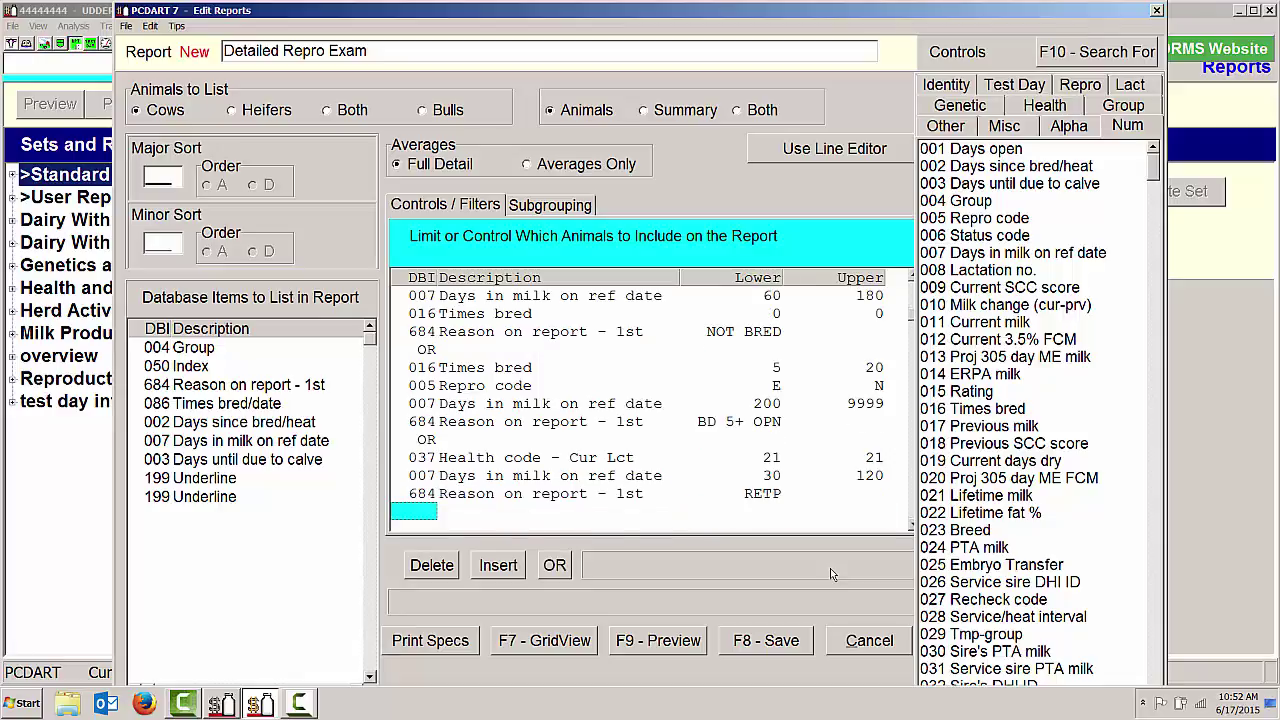
Set the upper limit of the sixth group's Days in milk on ref date filter to 45
left_click(870, 477)
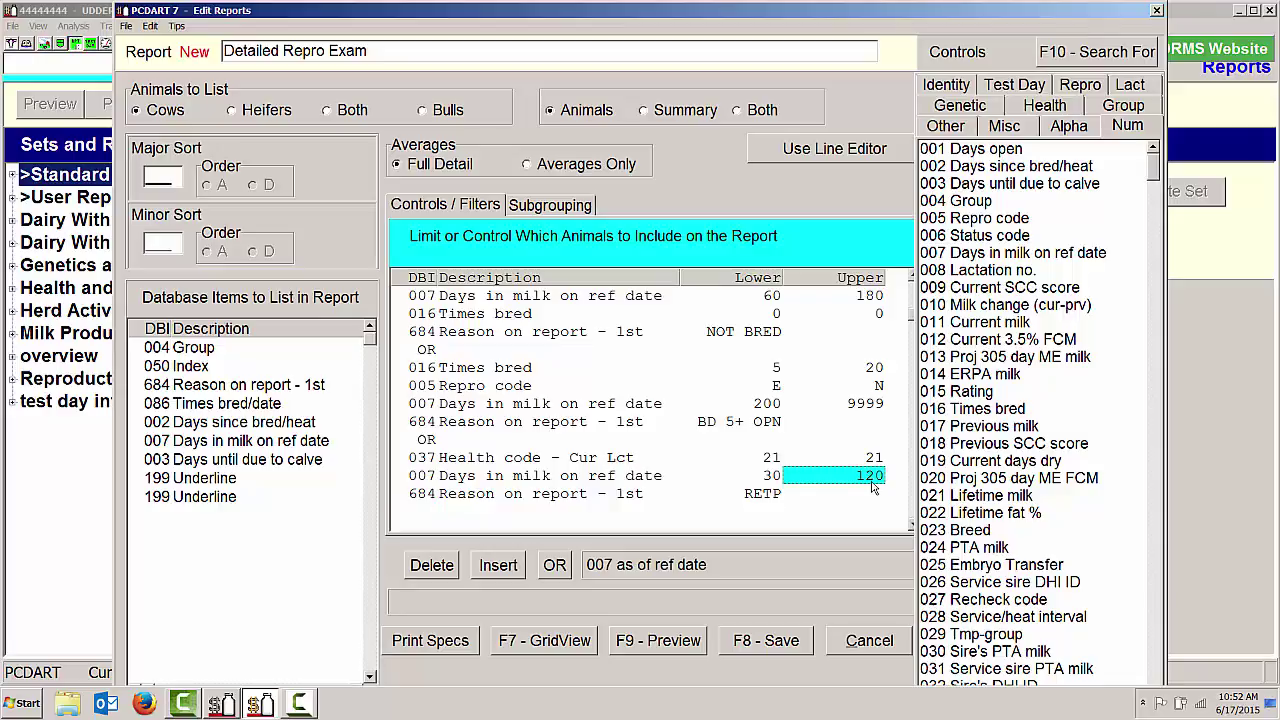
type("5")
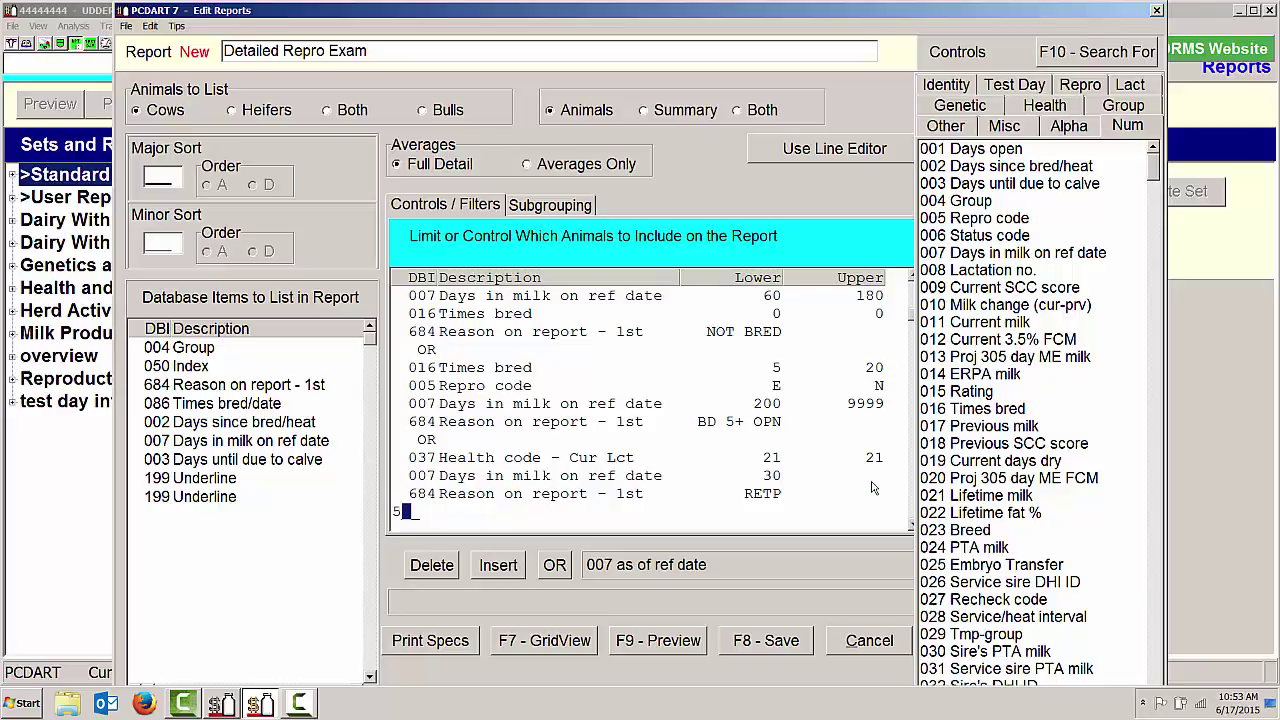
key("Return")
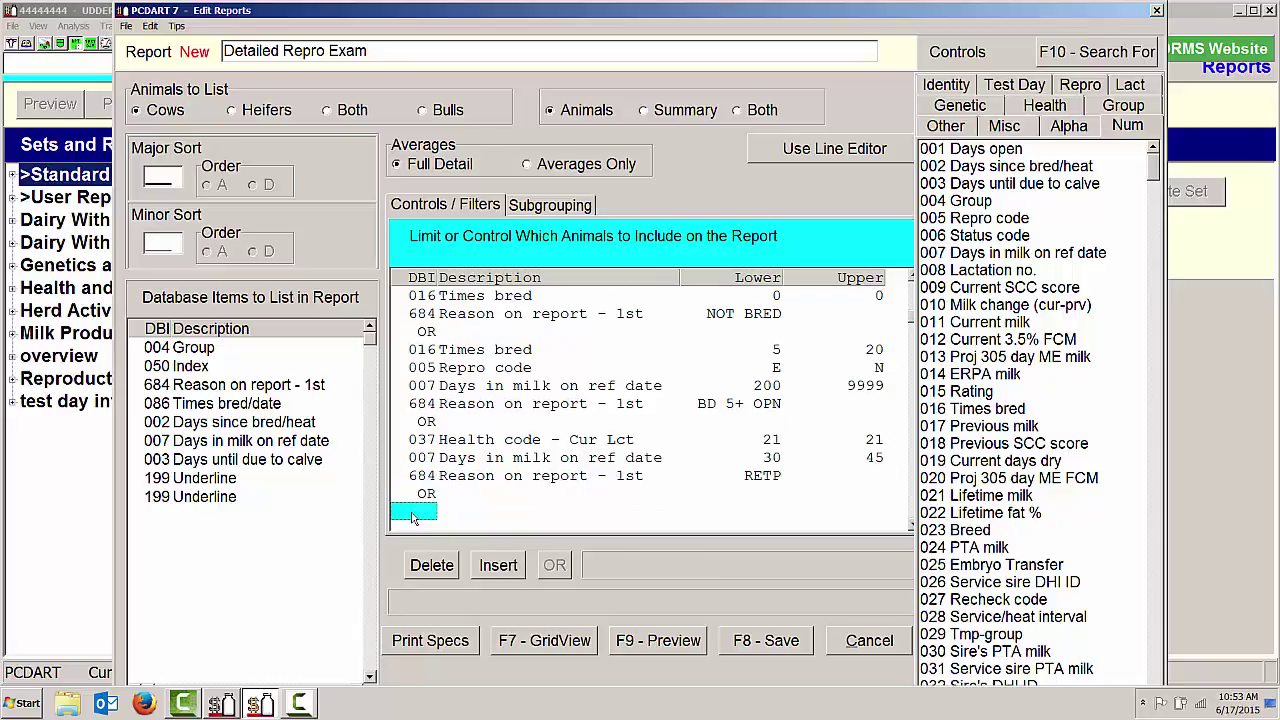
Start a seventh OR filter group with Health code - Cur Lct (037) set to 22 for both lower and upper values
type("37")
key("Return")
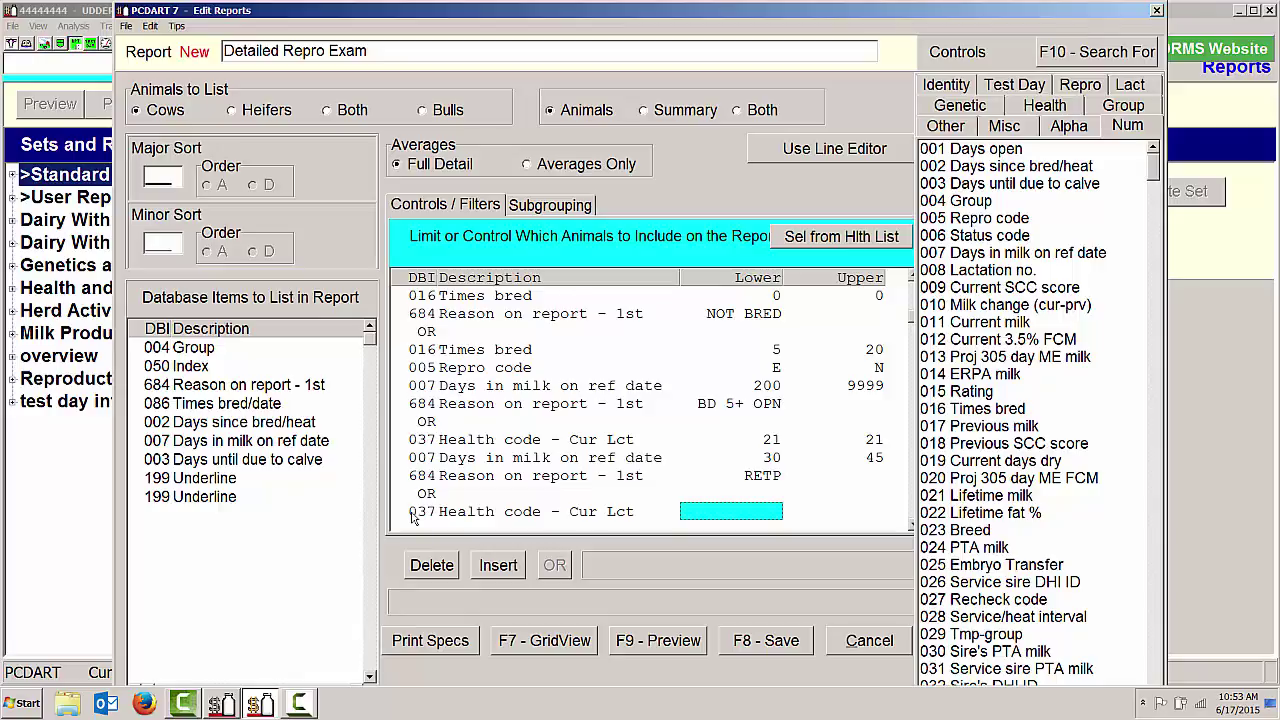
type("22")
key("Return")
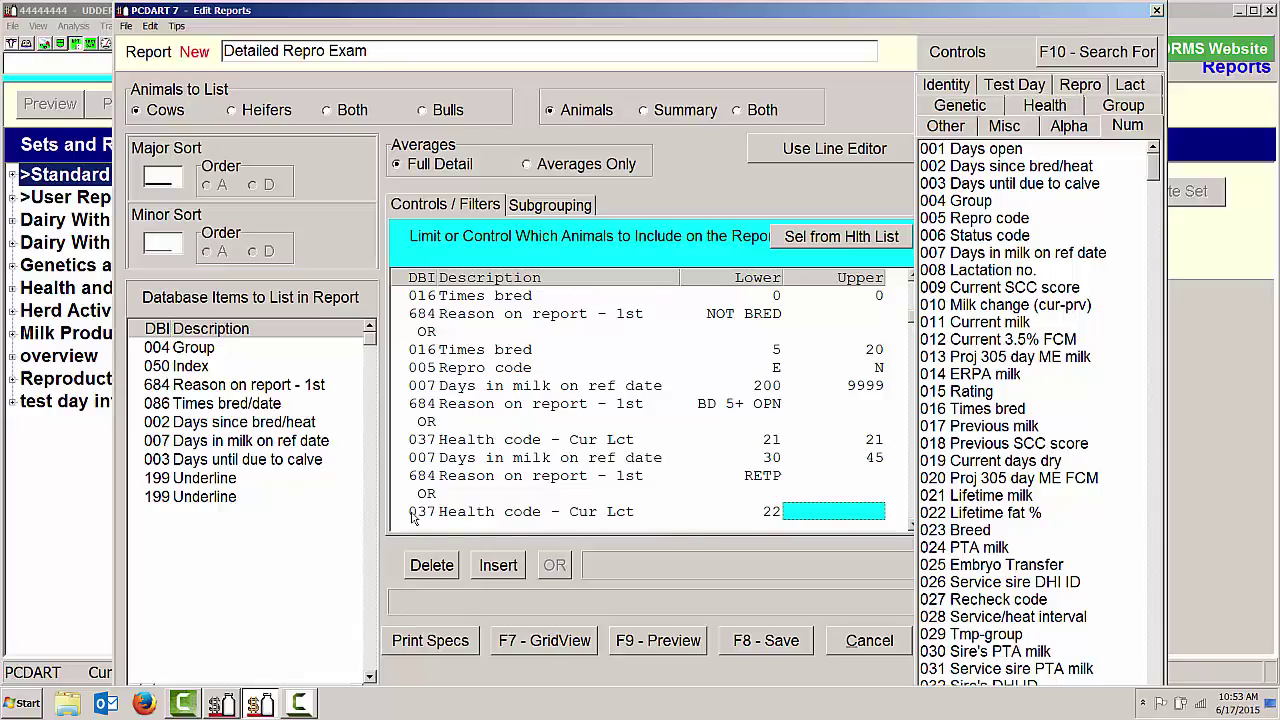
type("22")
key("Return")
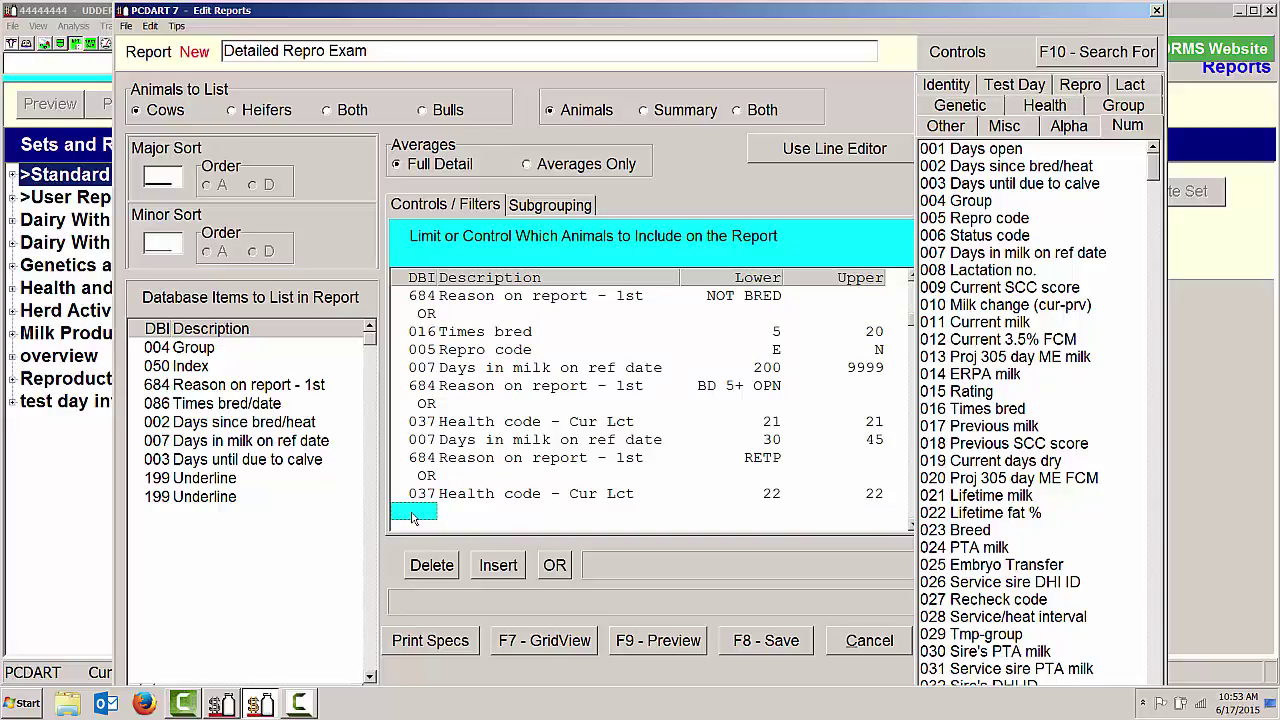
Add a Days in milk on ref date (007) filter from 30 to 45 to the seventh group
type("007")
key("Return")
type("3")
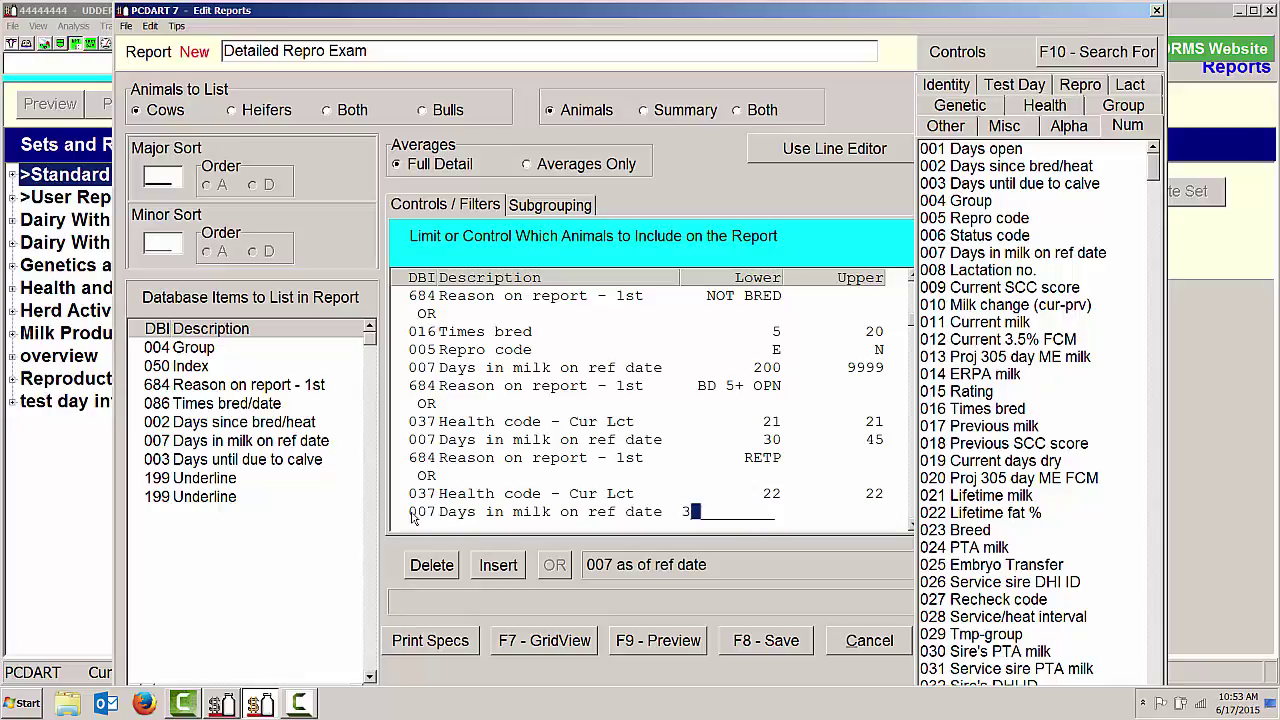
type("0")
key("Return")
type("45")
key("Return")
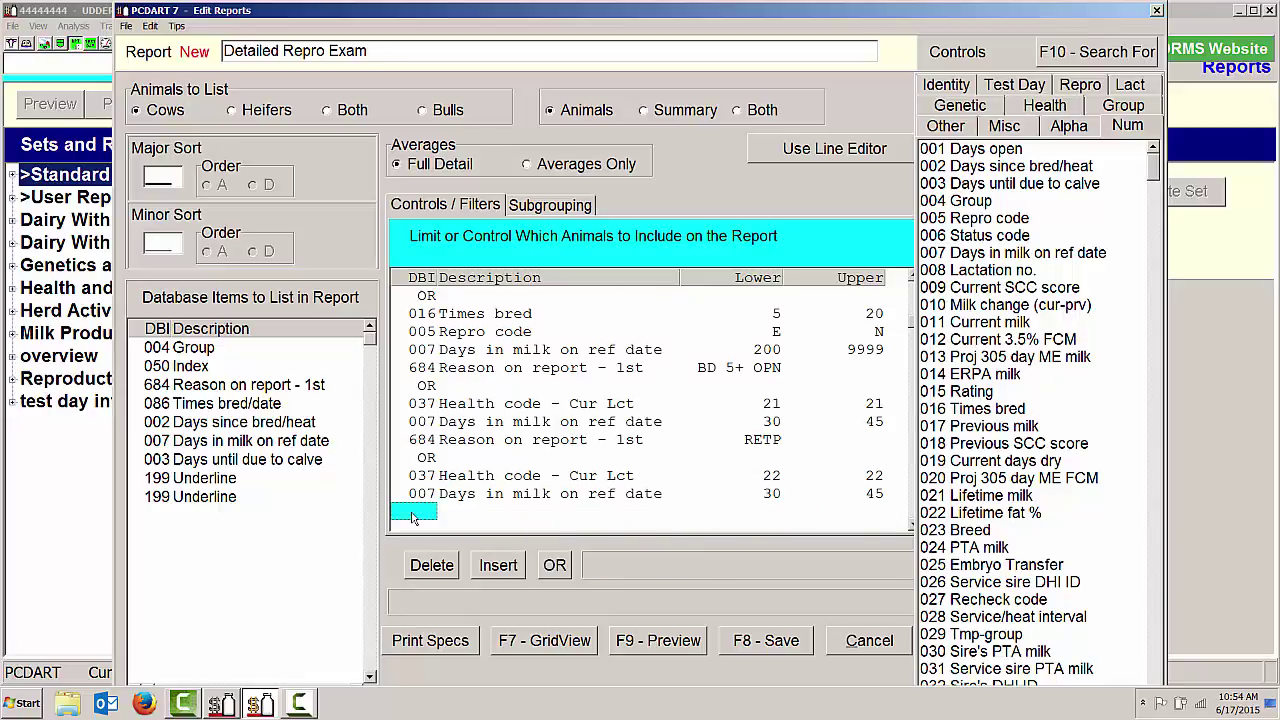
Label the seventh filter group with a Reason on report - 1st (684) control reading "METR"
type("684")
key("Return")
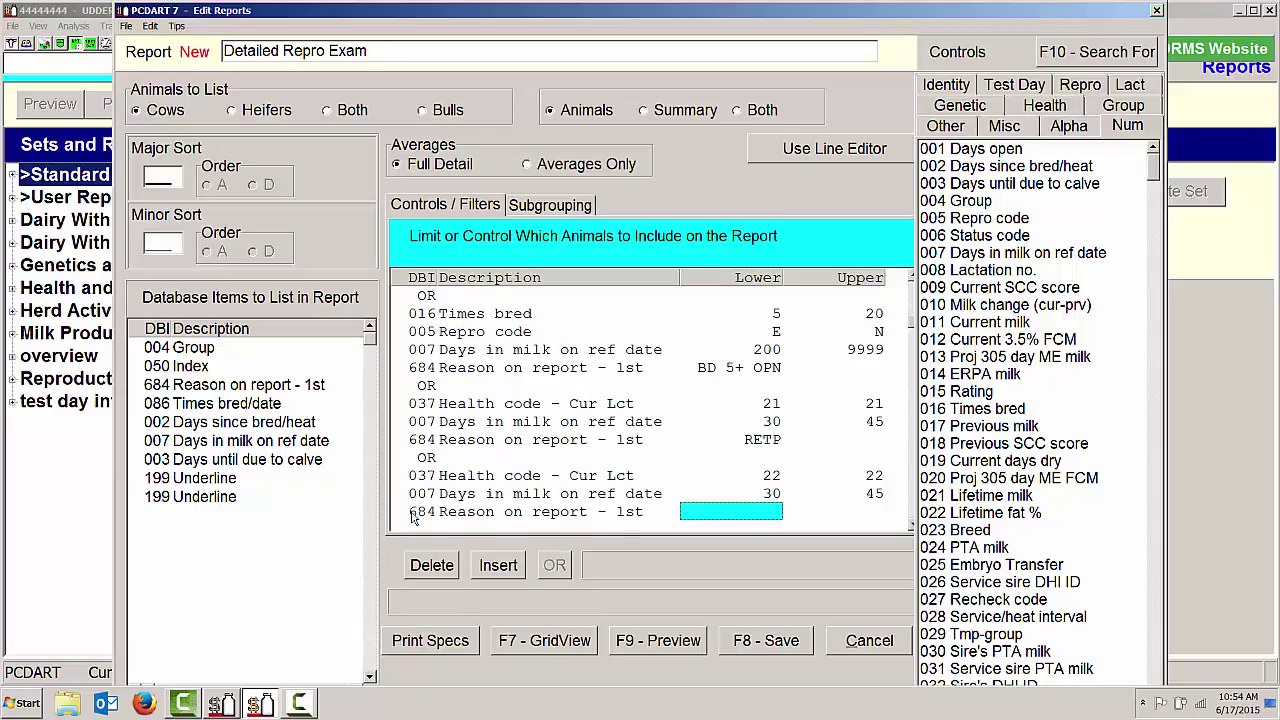
type("METR")
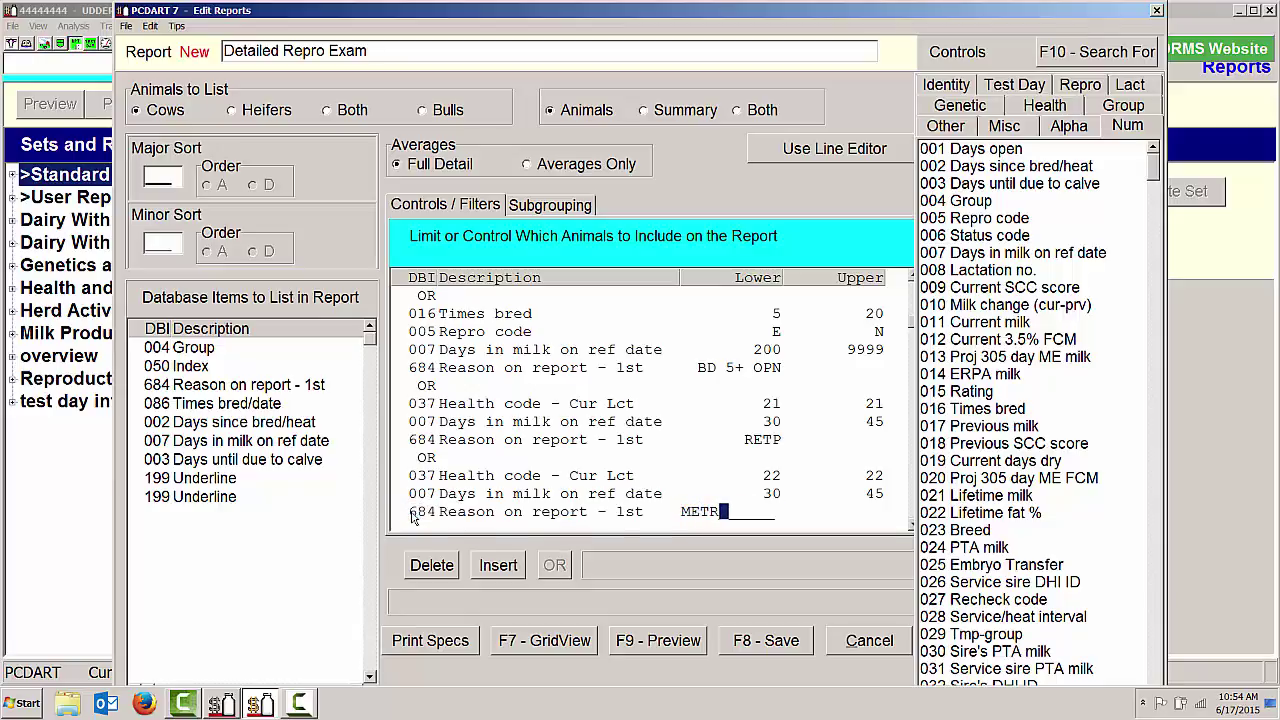
key("Return")
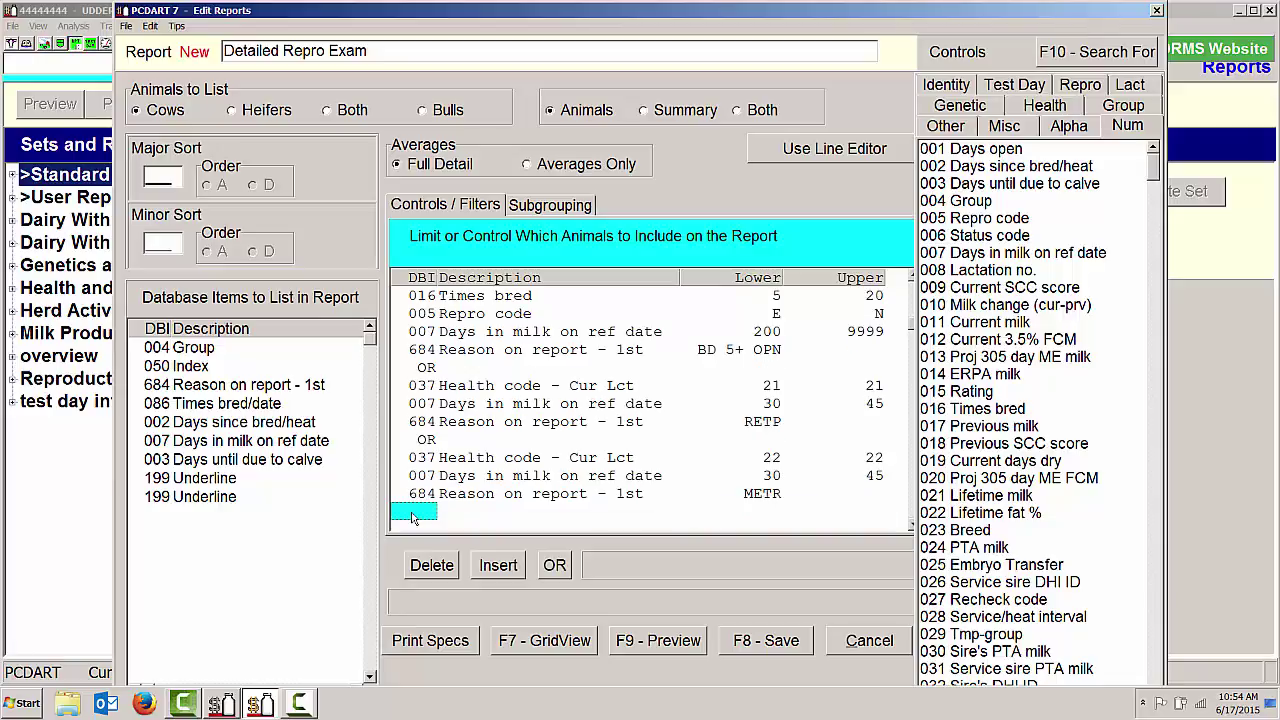
Review the report's filter groups from the last one back toward the first
key("Up")
key("Up")
key("Up")
key("Up")
key("Up")
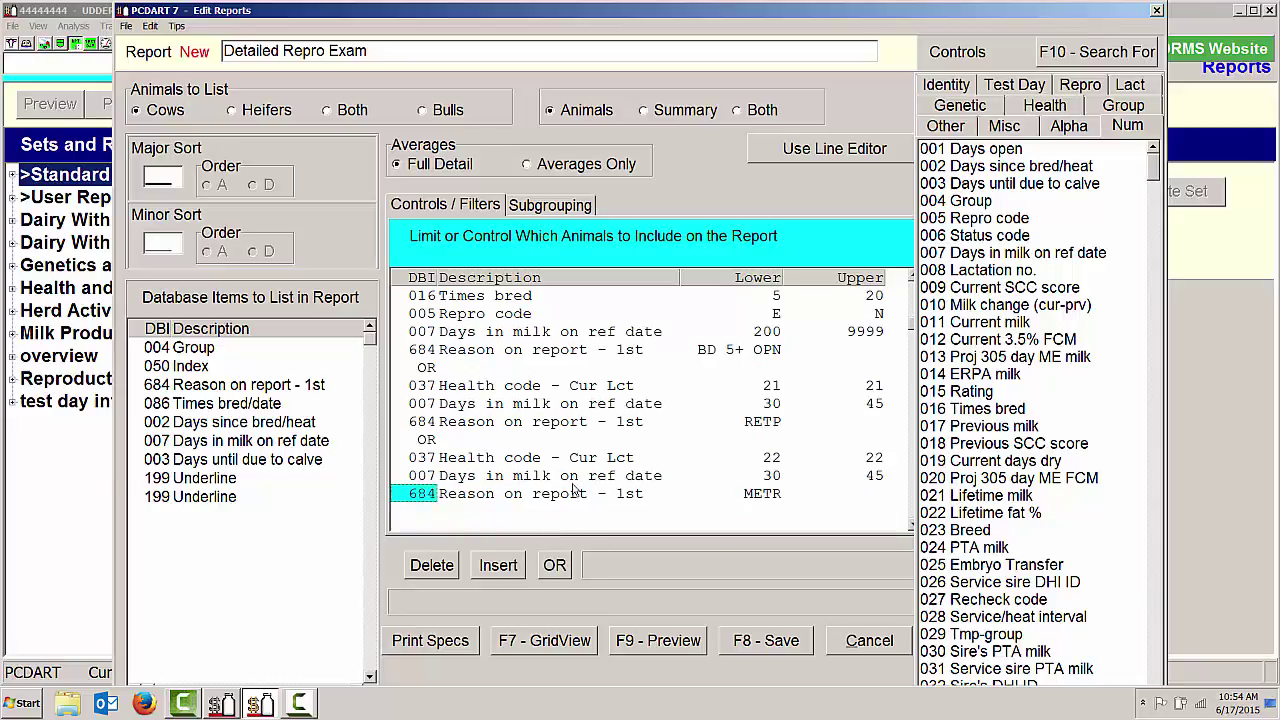
key("Up")
key("Up")
key("Up")
key("Up")
key("Up")
key("Up")
key("Up")
key("Up")
key("Up")
key("Up")
key("Up")
key("Up")
key("Up")
key("Up")
key("Up")
key("Up")
key("Up")
key("Up")
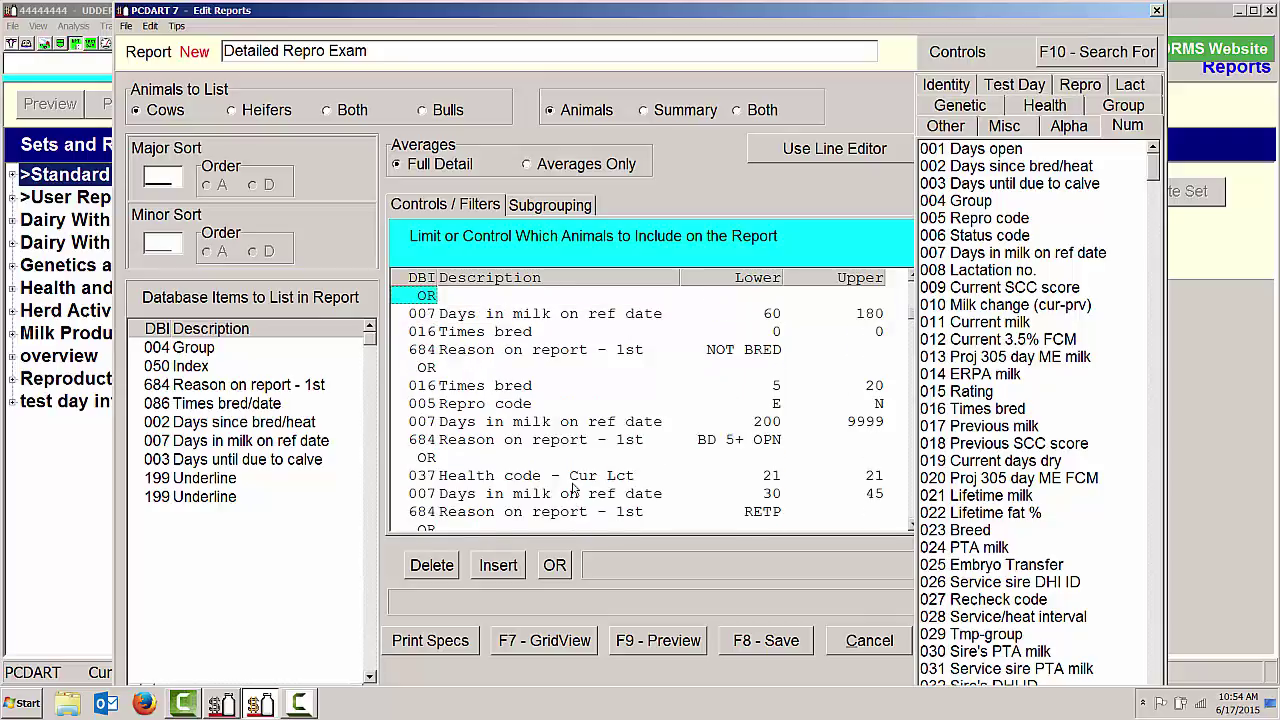
Save the new Detailed Repro Exam report under number 78
left_click(750, 643)
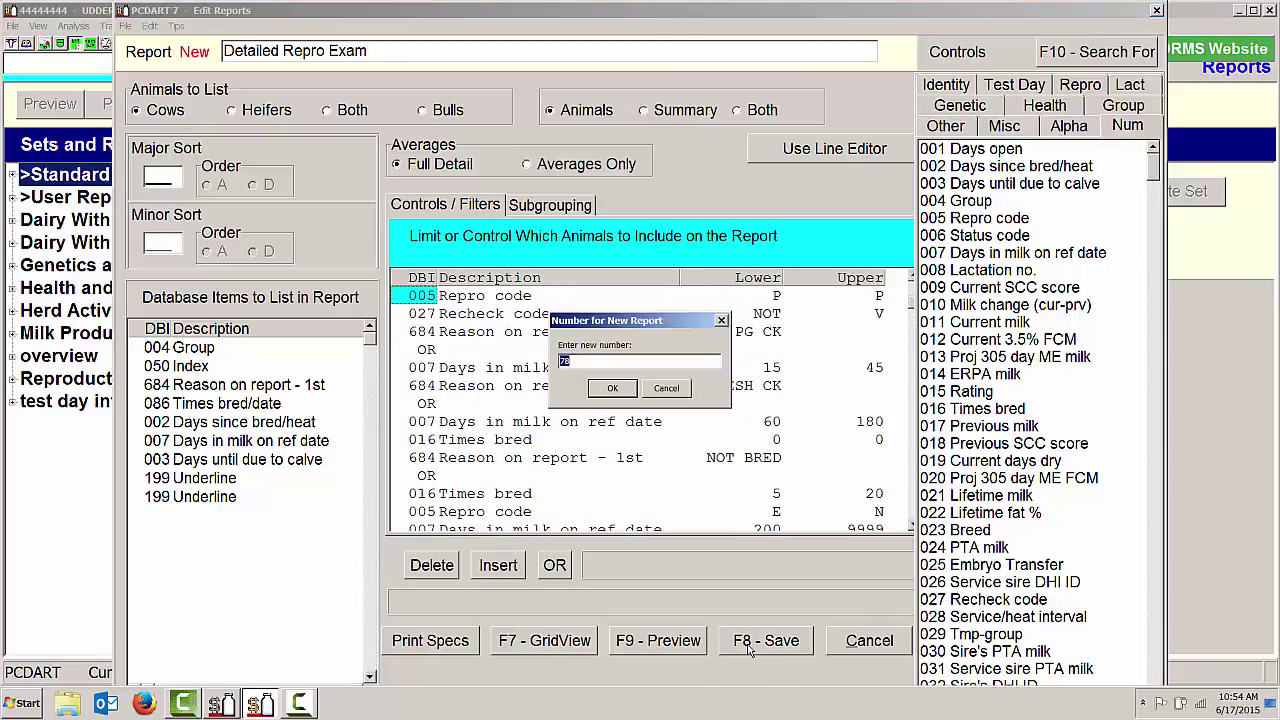
left_click(613, 388)
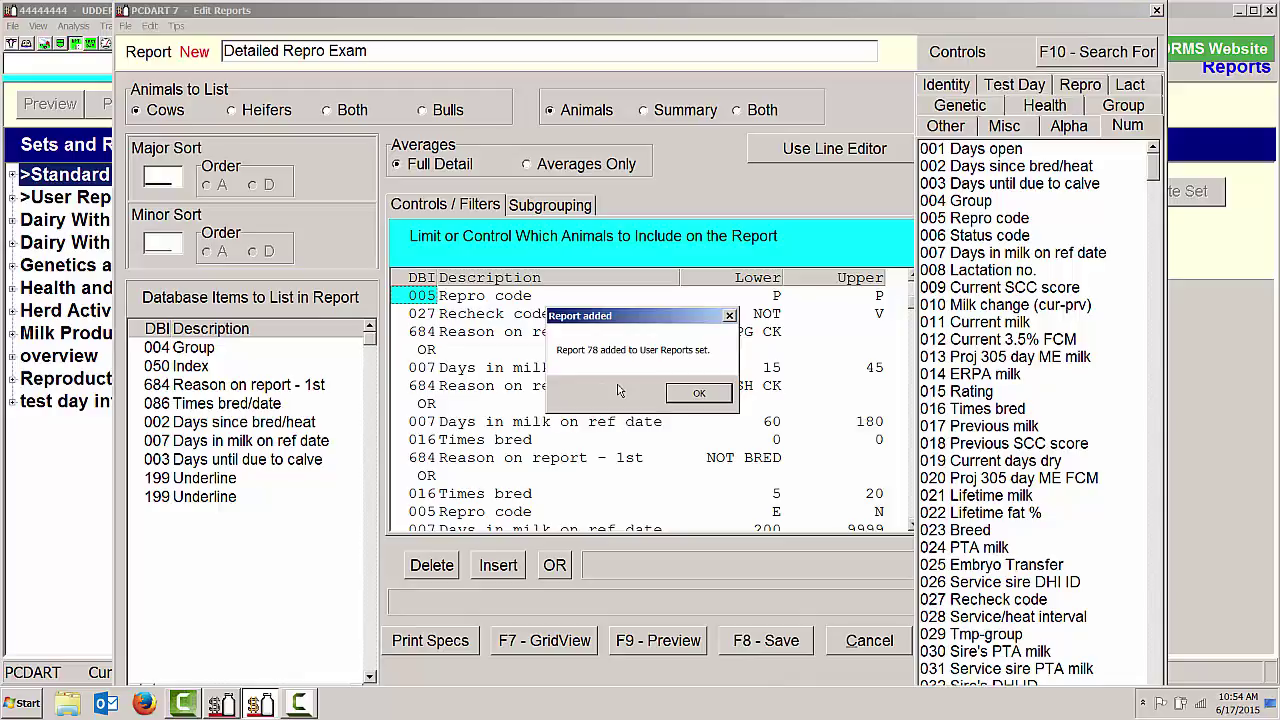
left_click(705, 395)
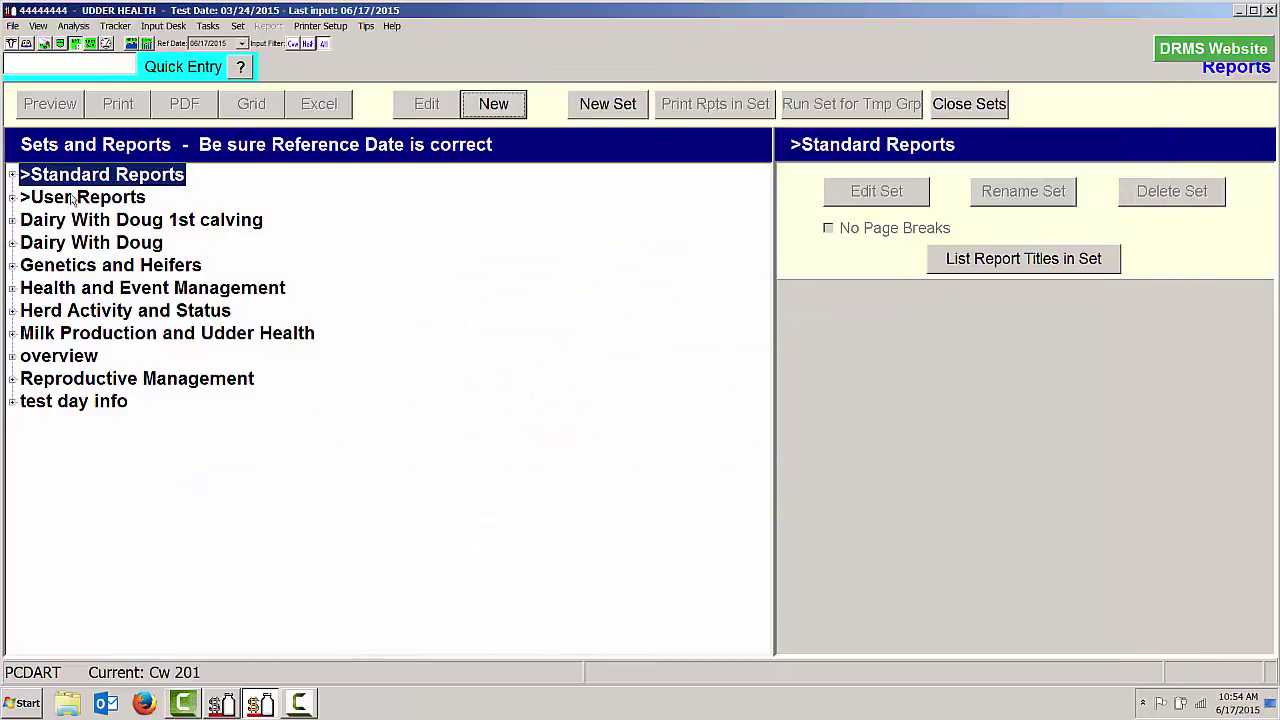
Expand the User Reports set and select report 078 Detailed Repro Exam
left_click(14, 199)
scroll(128, 310, "down", 8)
scroll(128, 310, "down", 14)
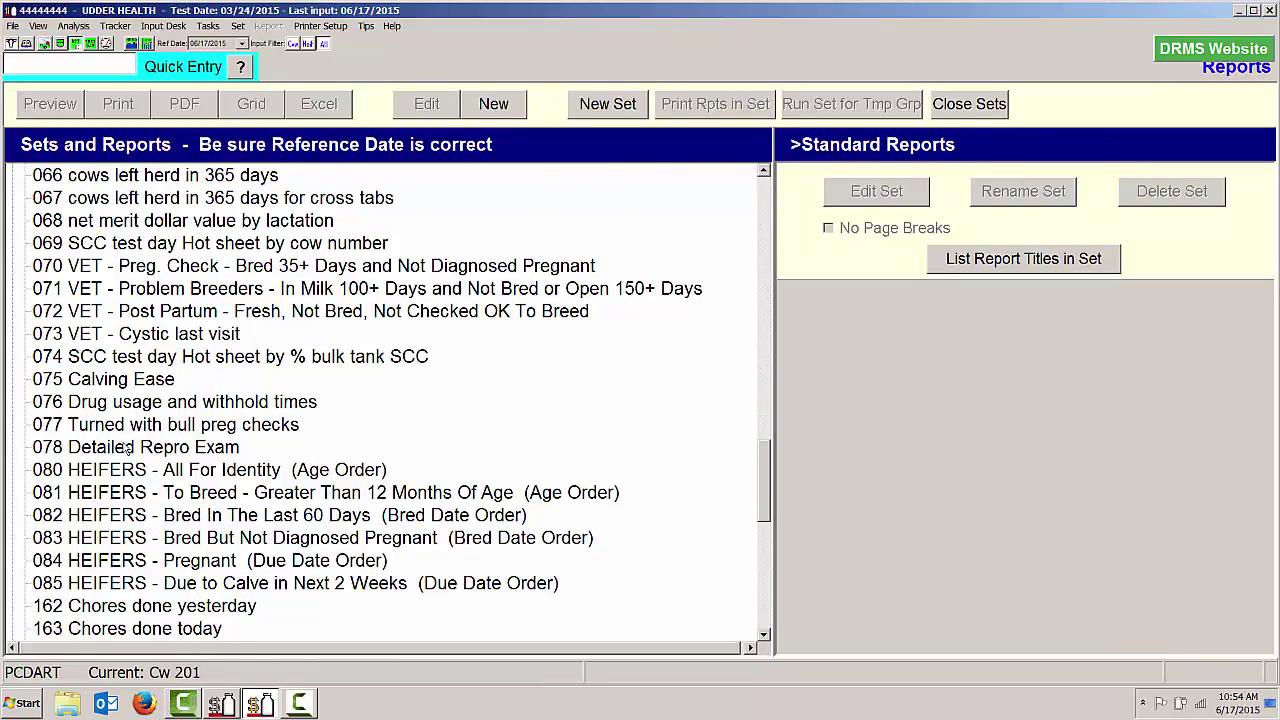
left_click(127, 449)
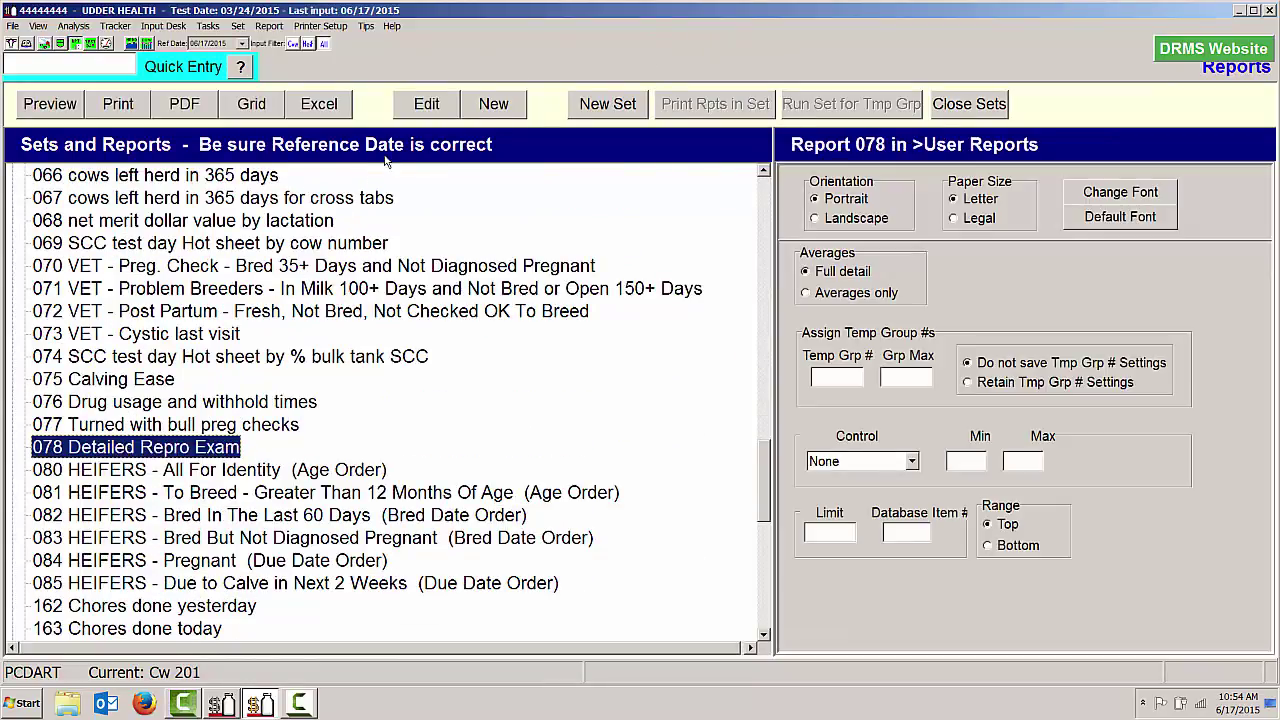
Preview the Detailed Repro Exam report, examine each cow's listed reason and repro code, and close the preview
left_click(43, 106)
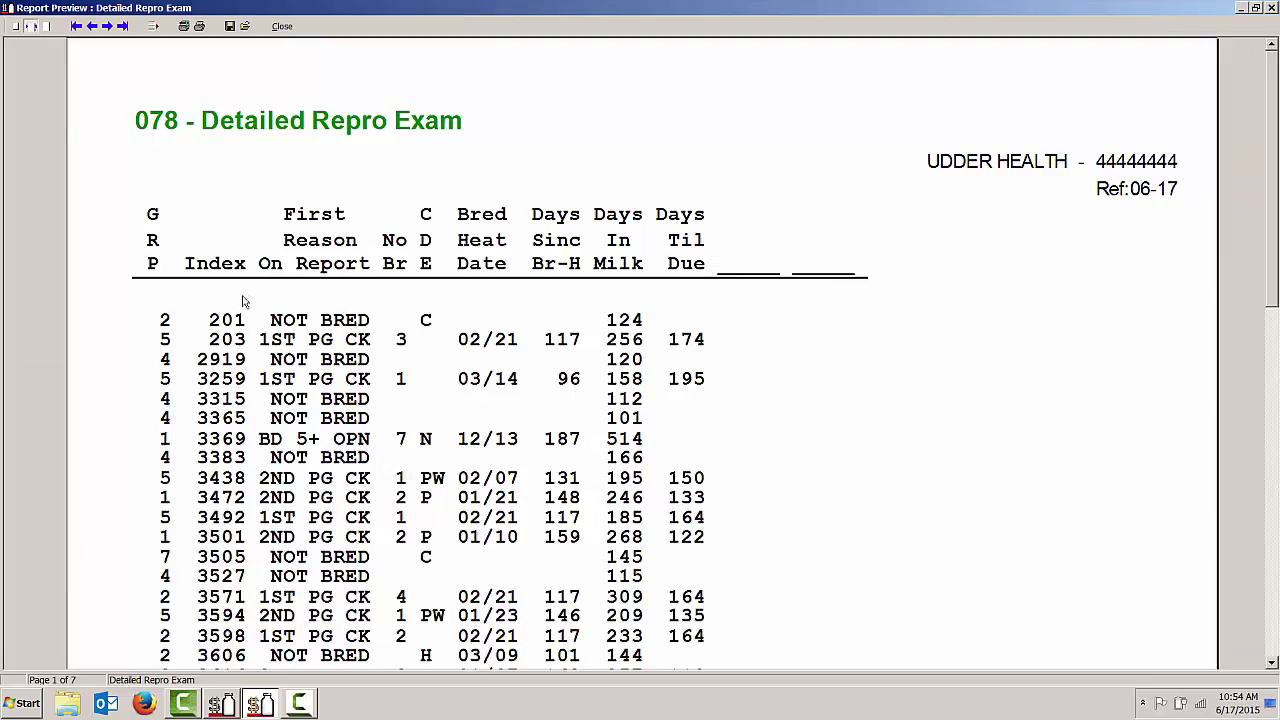
scroll(305, 385, "down", 5)
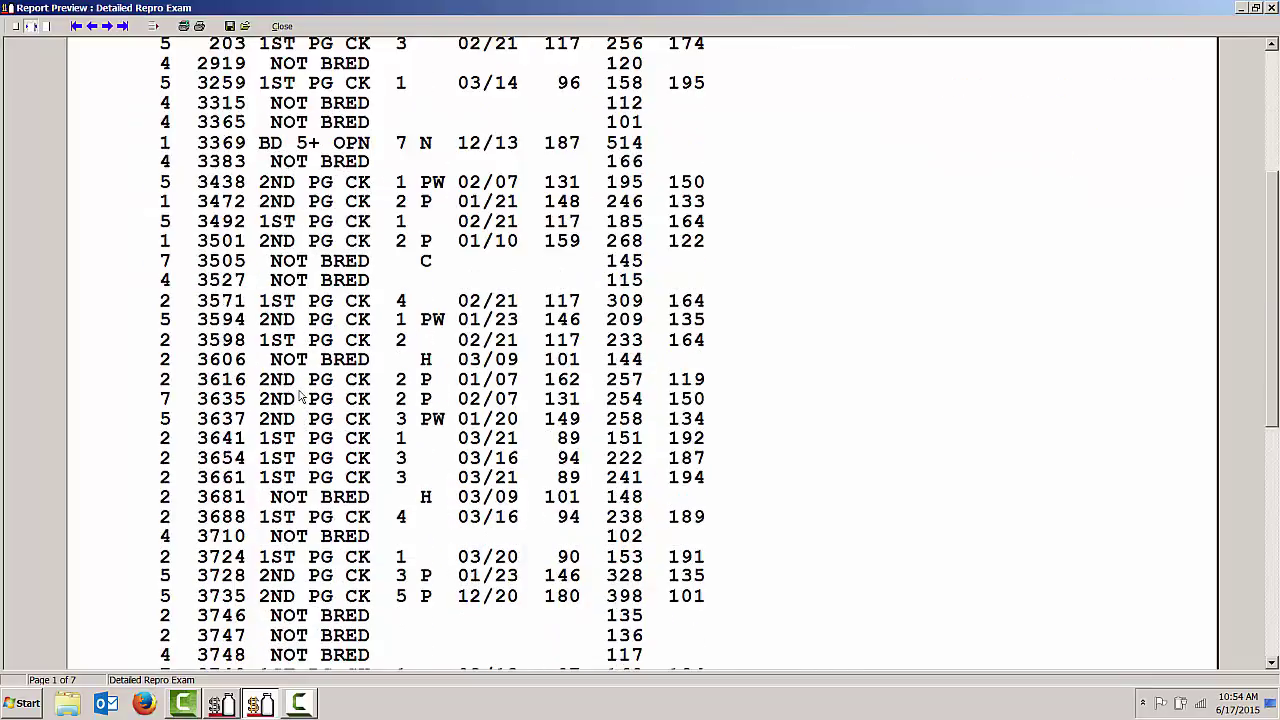
scroll(298, 397, "down", 3)
scroll(298, 397, "up", 8)
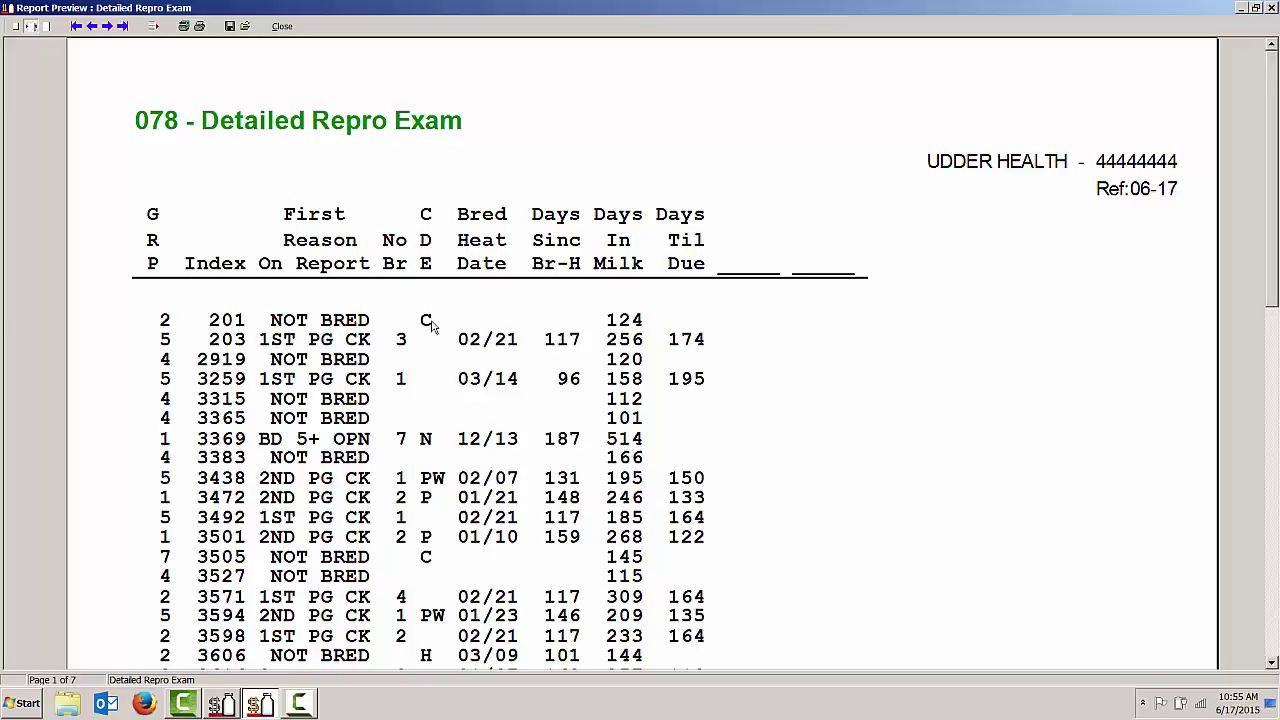
left_click(282, 27)
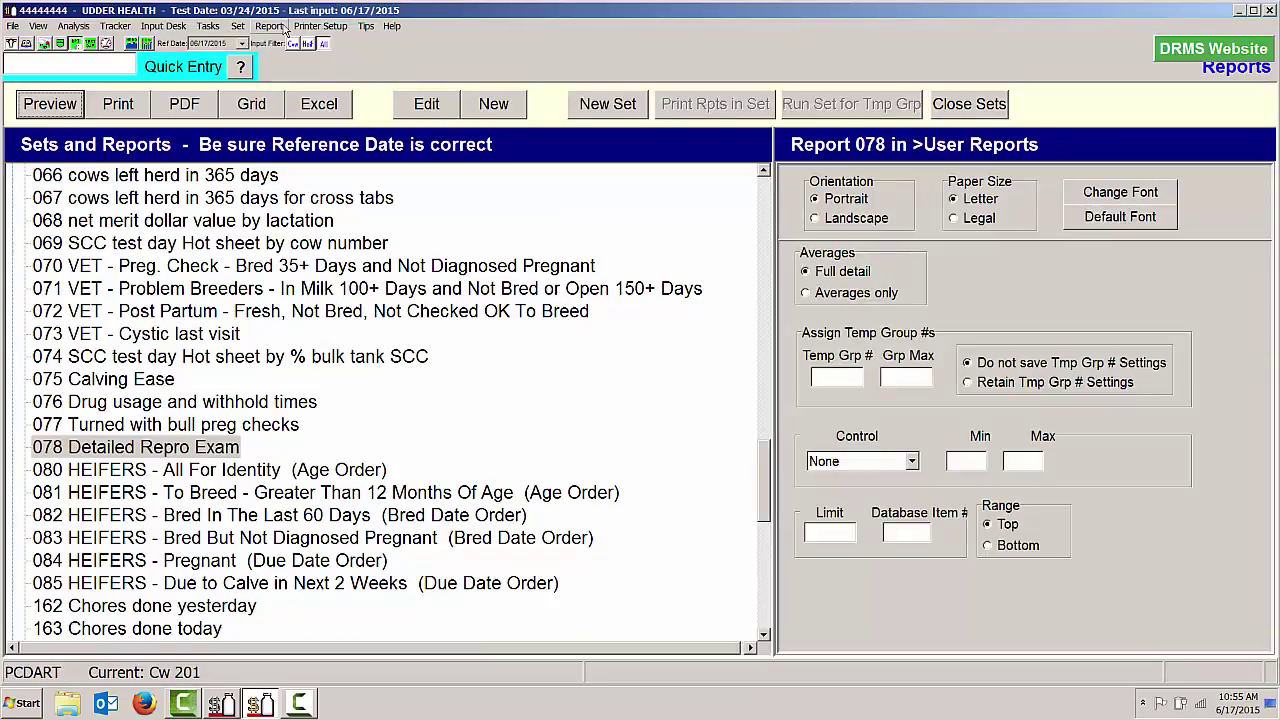
Open report 078 for editing and insert a Repro code (005) filter just before the NOT BRED reason label
left_click(427, 113)
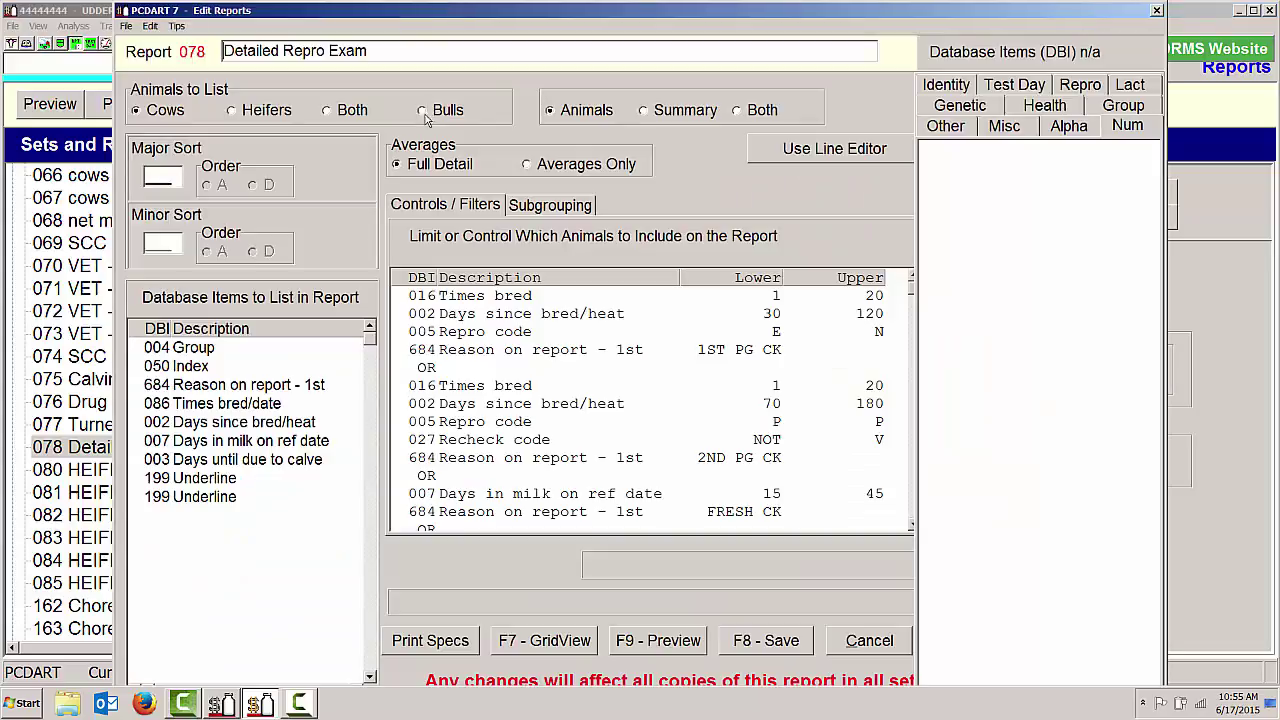
left_click(839, 497)
scroll(839, 497, "down", 2)
left_click(432, 478)
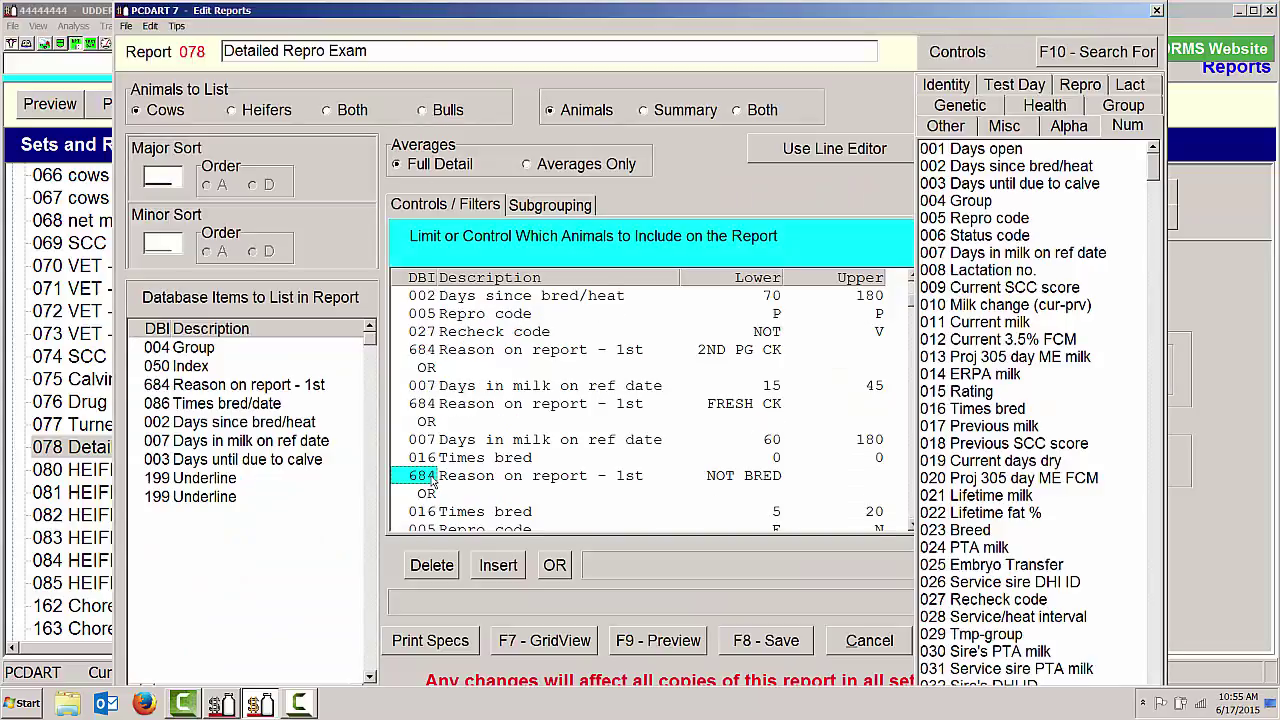
left_click(498, 565)
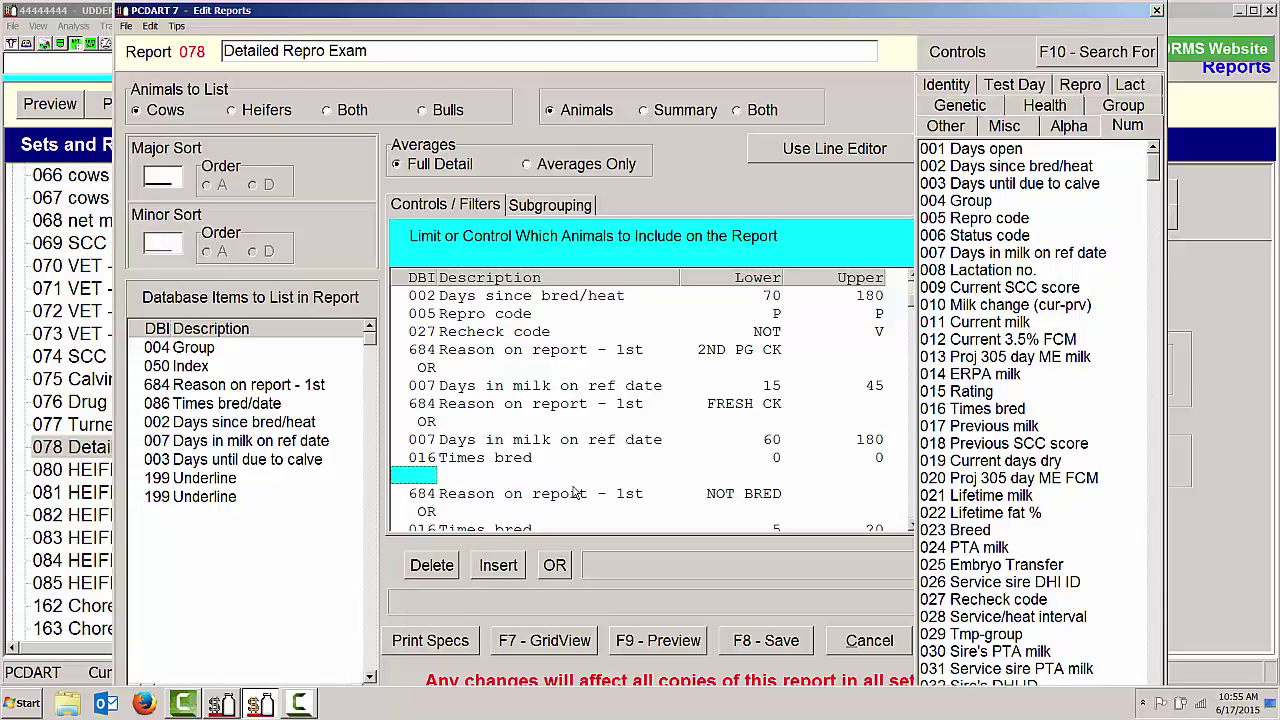
type("005")
key("Return")
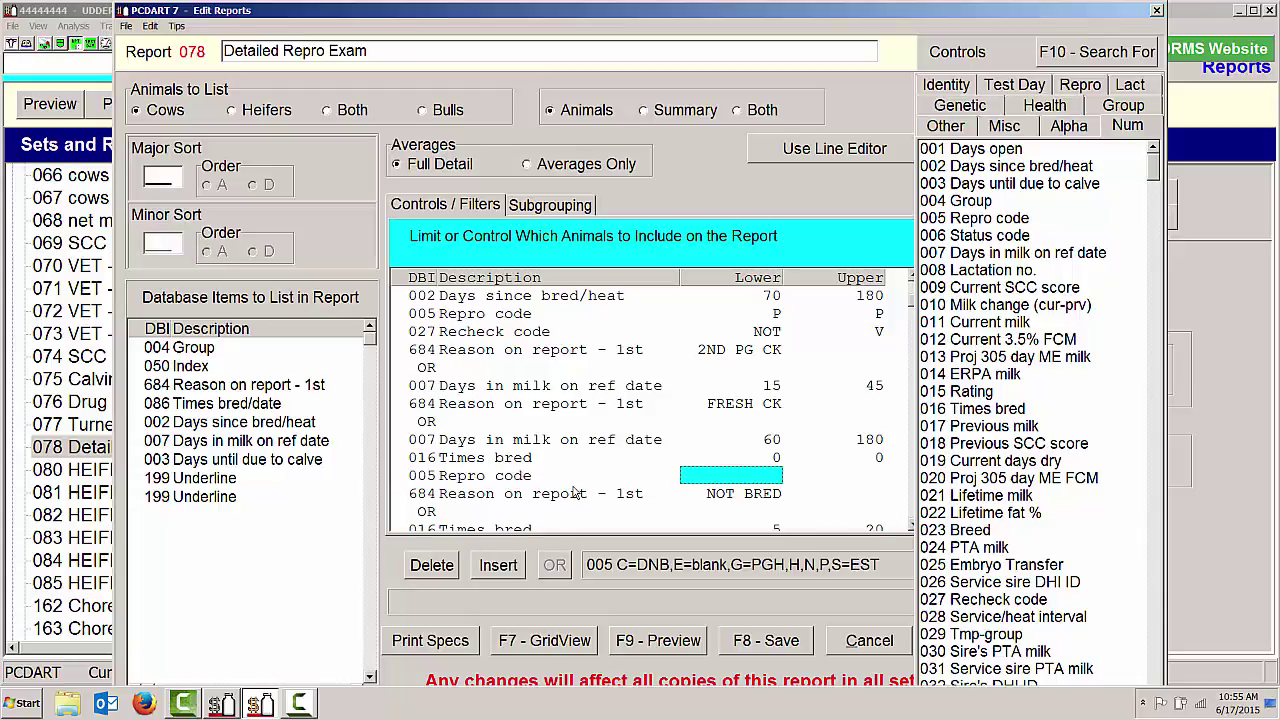
Set the inserted Repro code filter to lower NOT and upper C, and preview the edited report
type("NOT C")
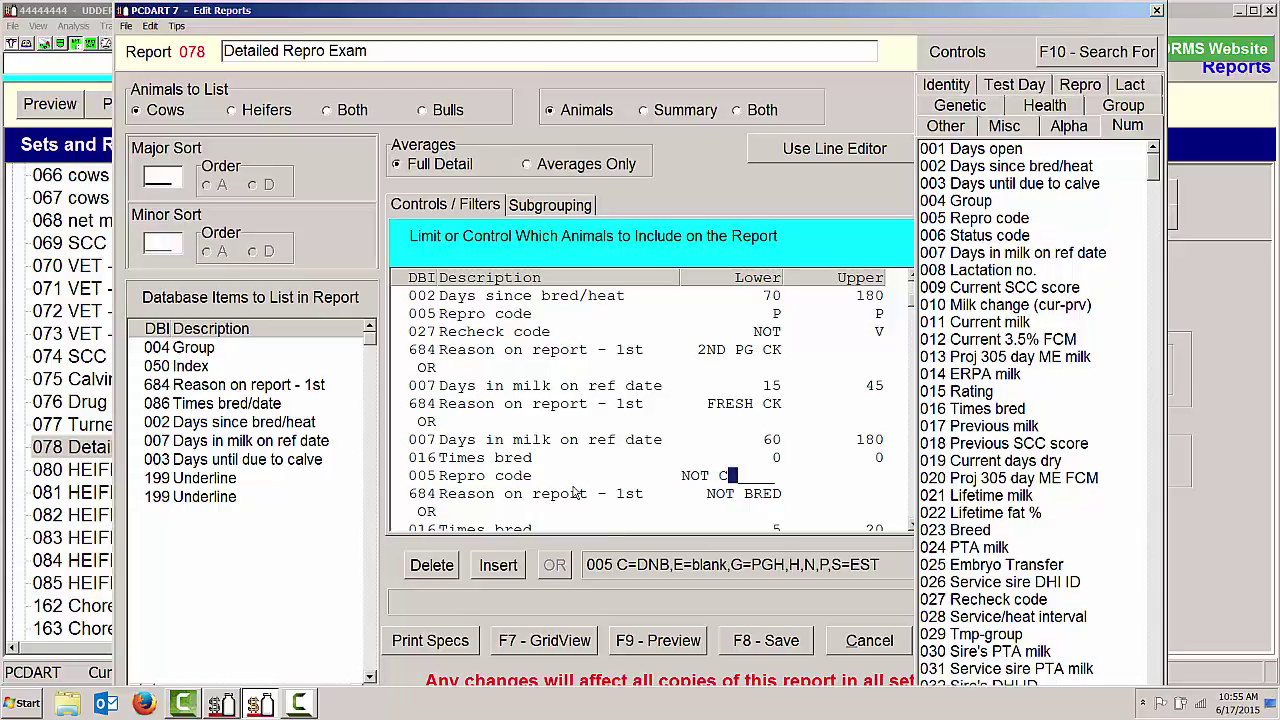
key("Return")
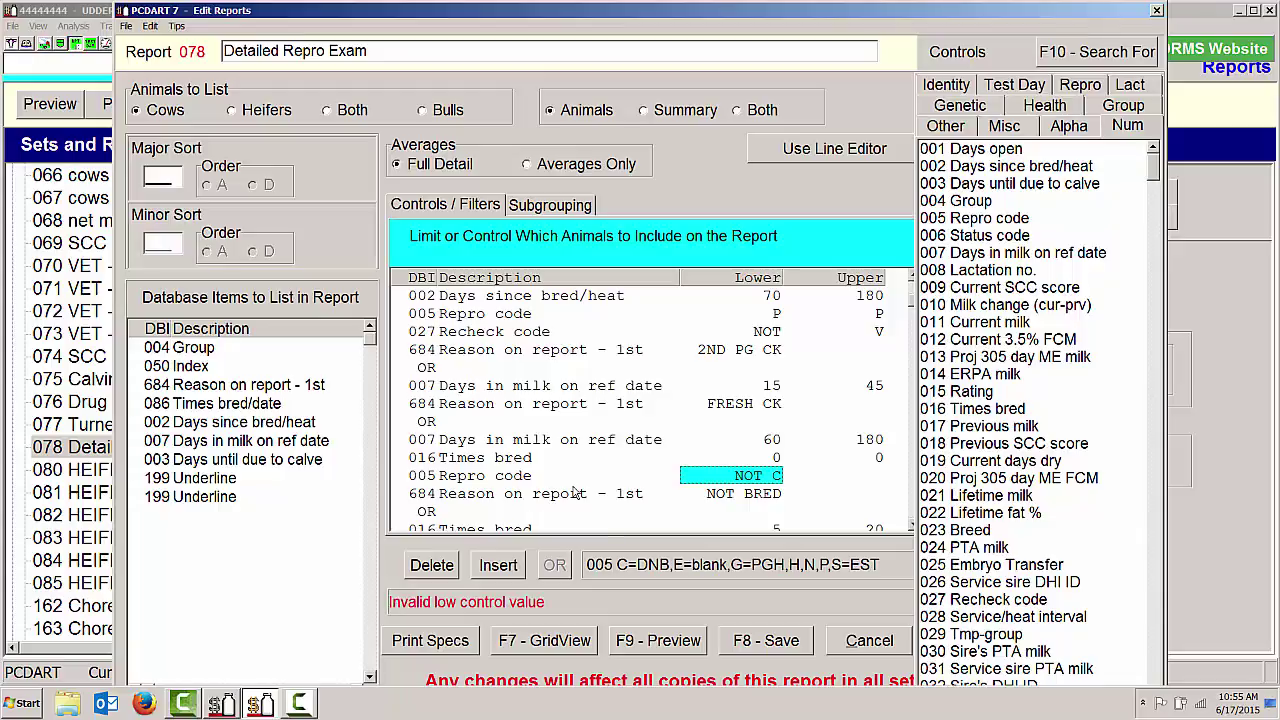
type("NOT")
key("Return")
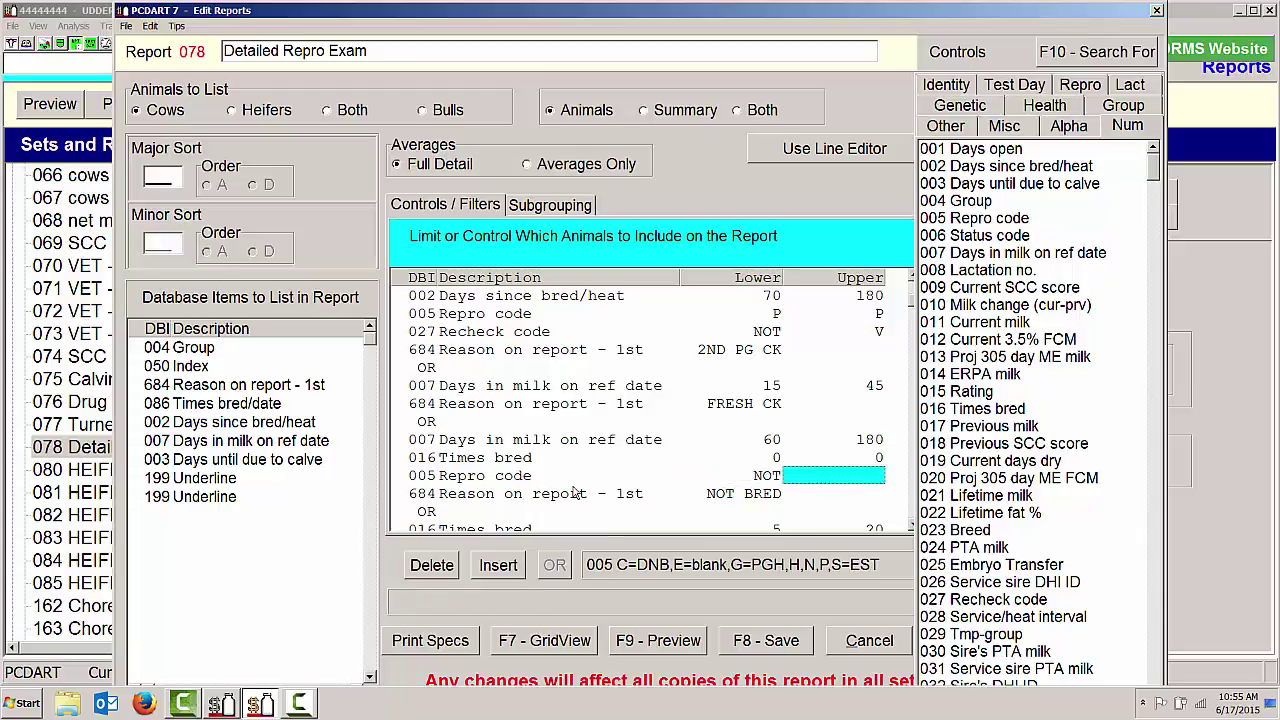
type("C")
key("Return")
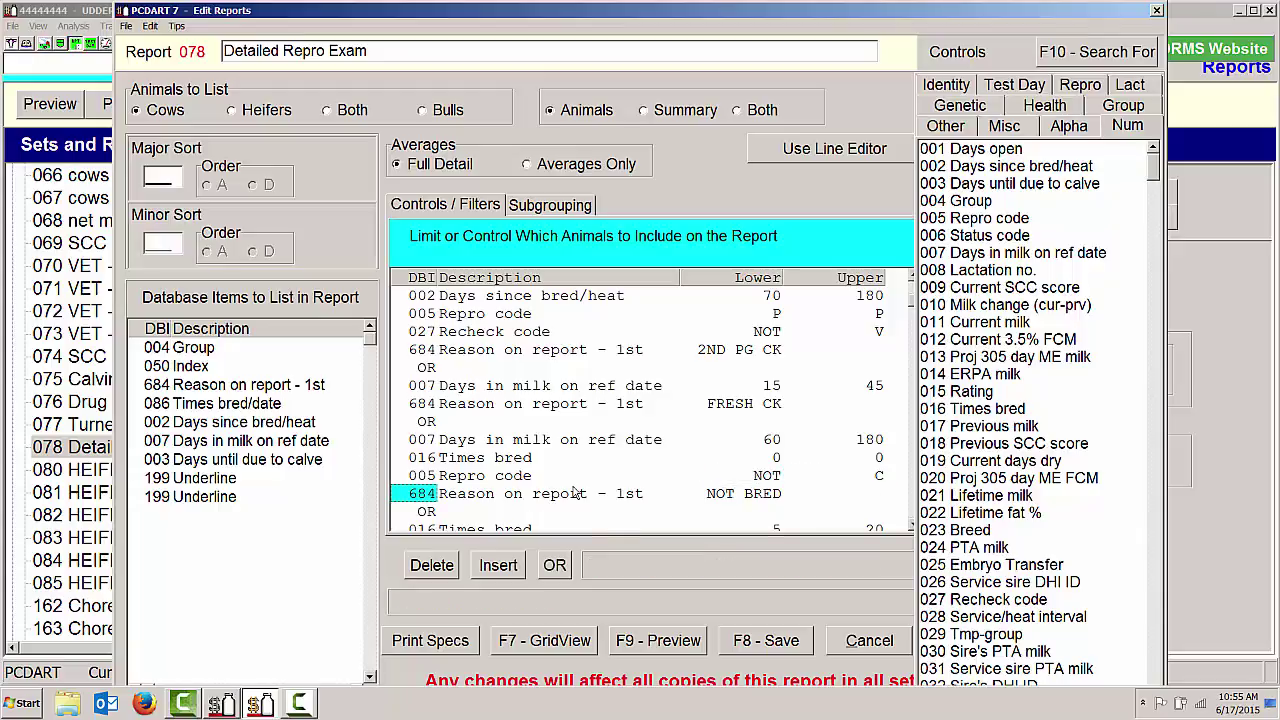
left_click(664, 645)
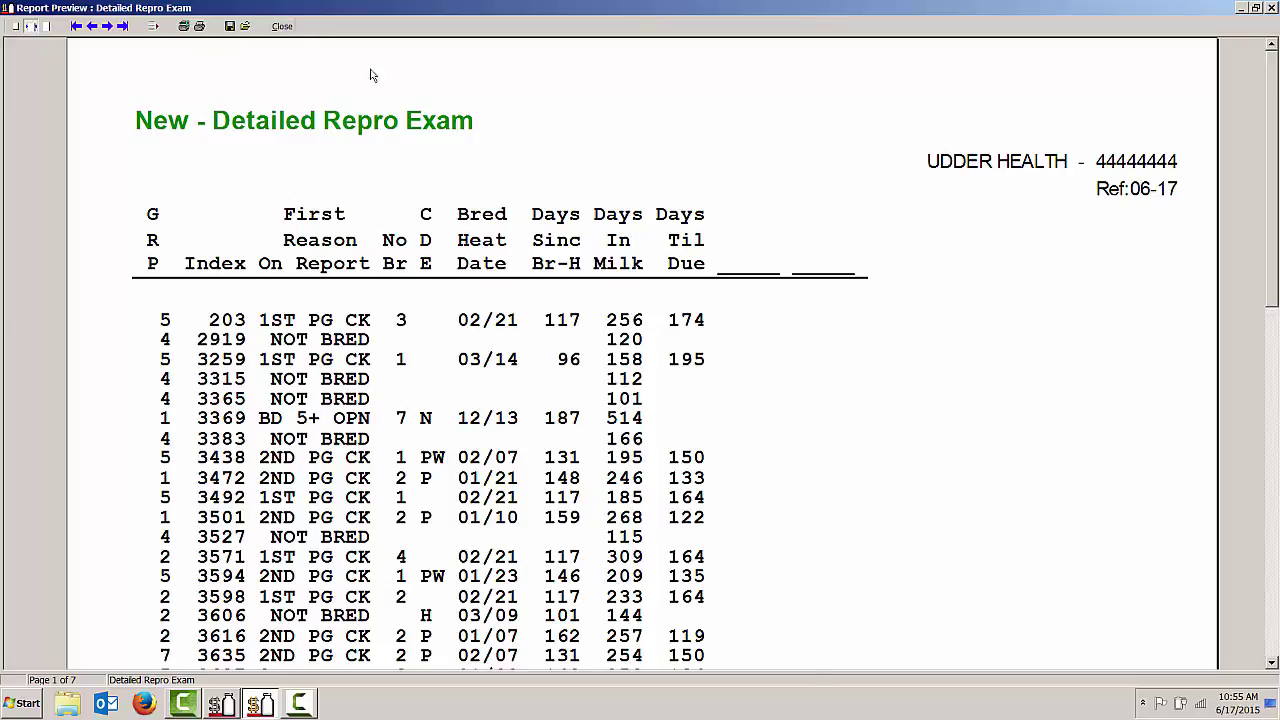
Close the preview, save the edited Detailed Repro Exam report, and collapse all the report sets
left_click(282, 27)
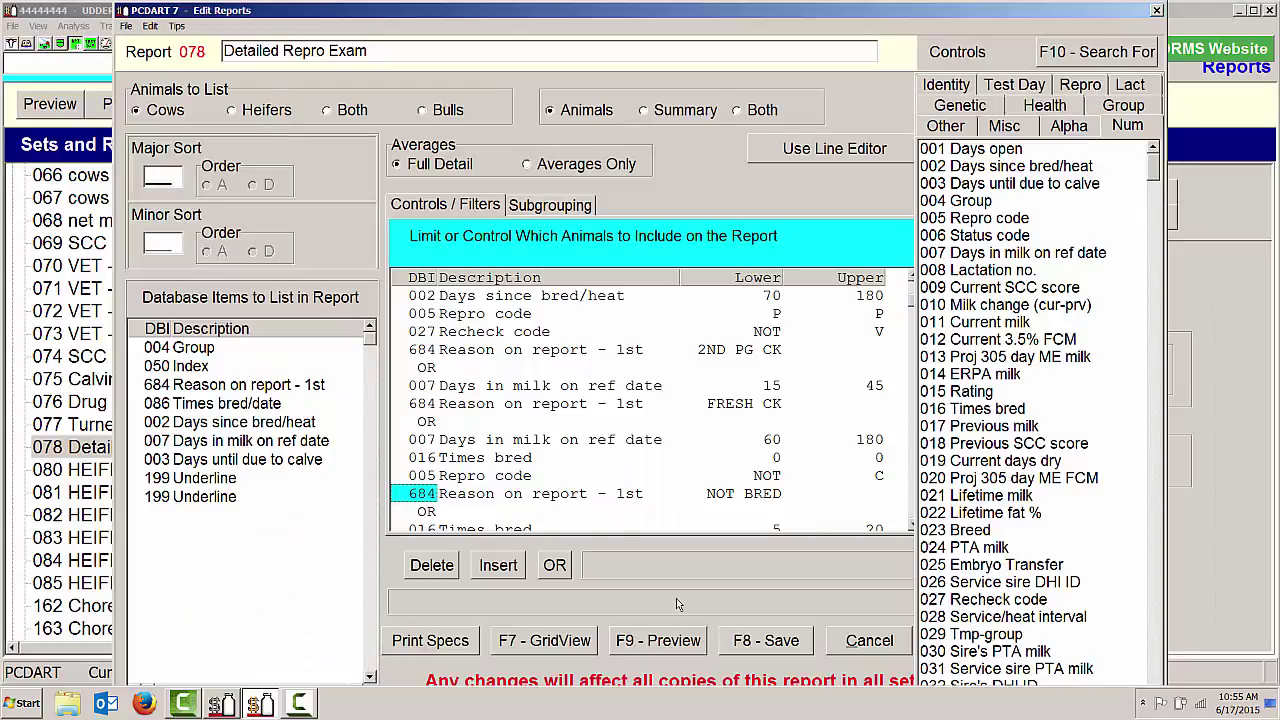
left_click(765, 641)
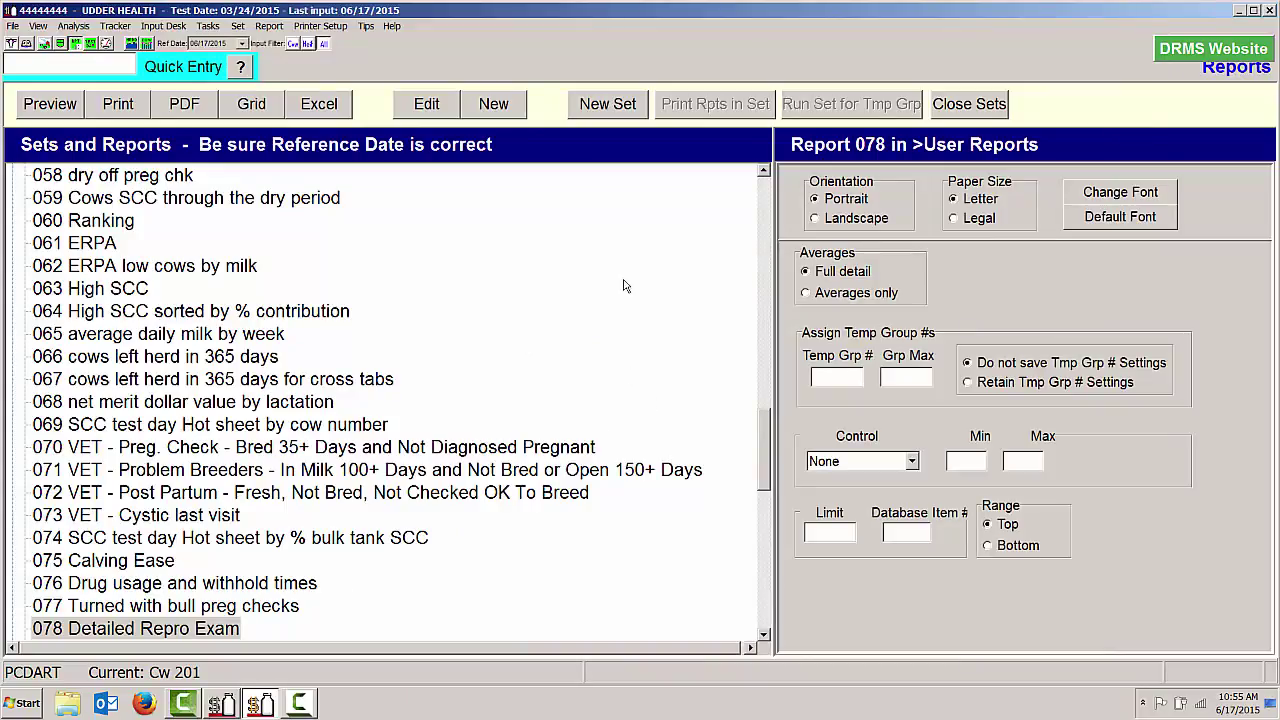
left_click(969, 104)
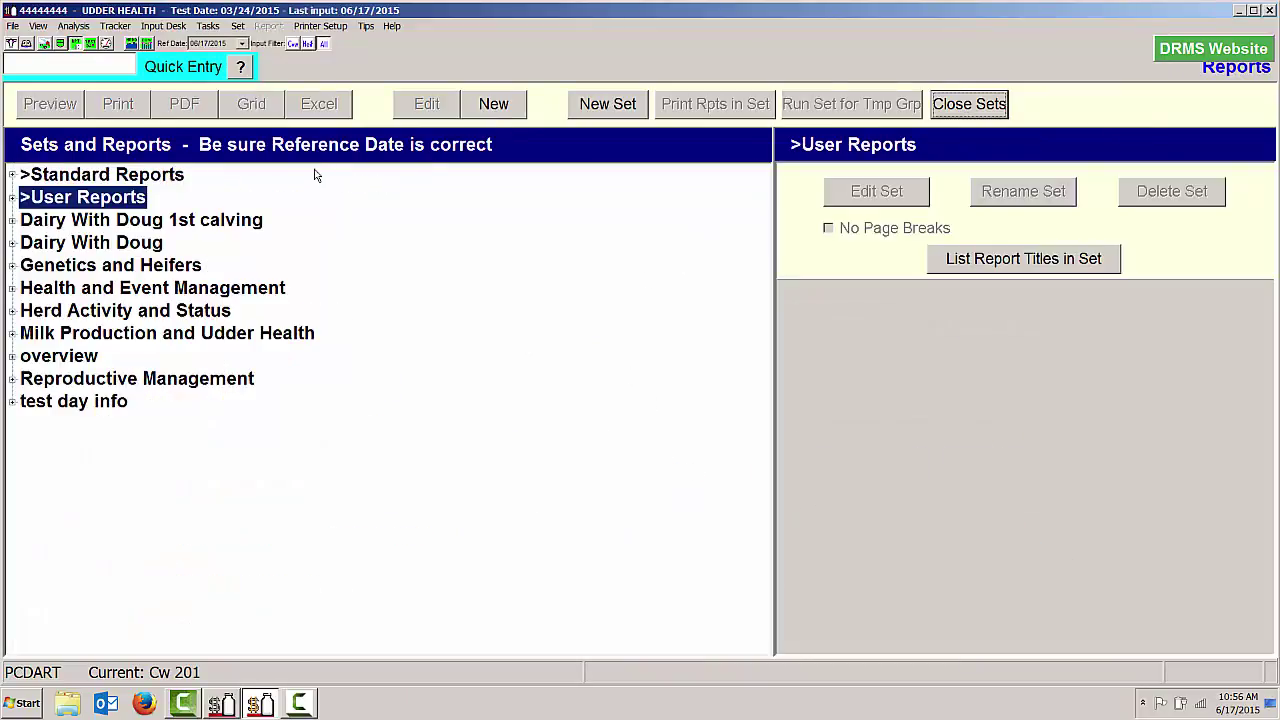
Create a new report set named vet check
left_click(618, 114)
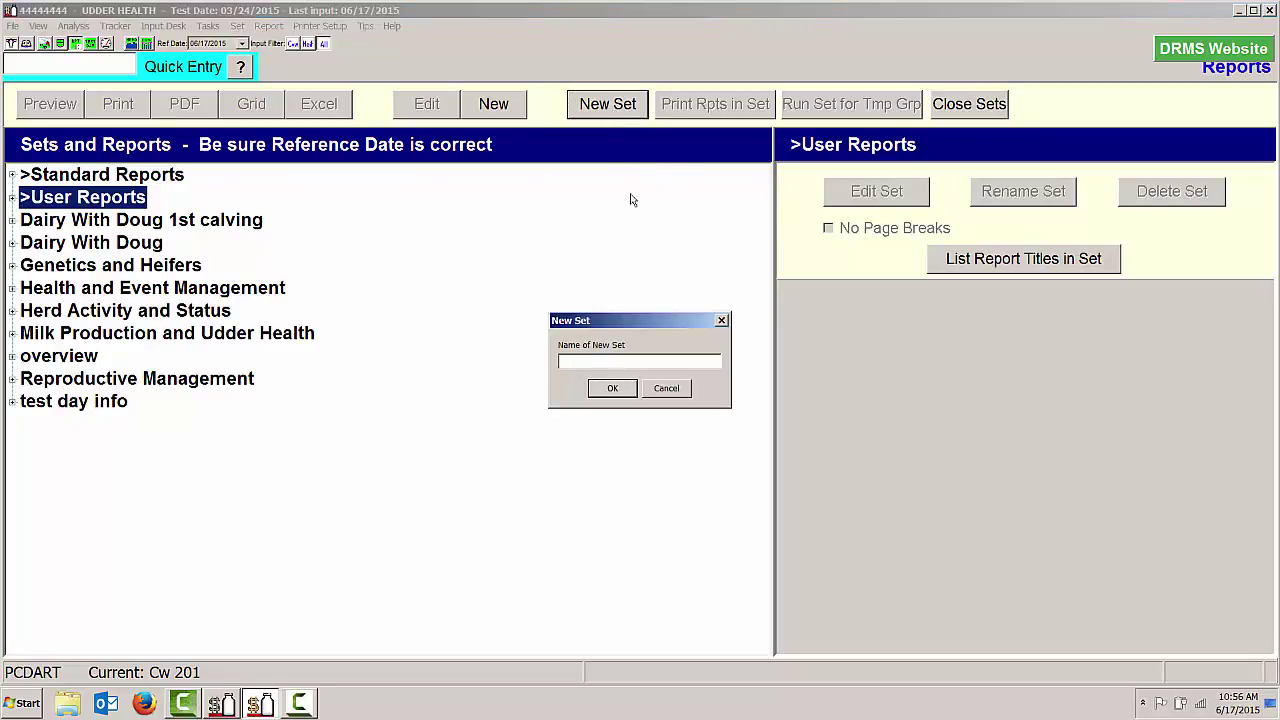
type("vet check")
key("Return")
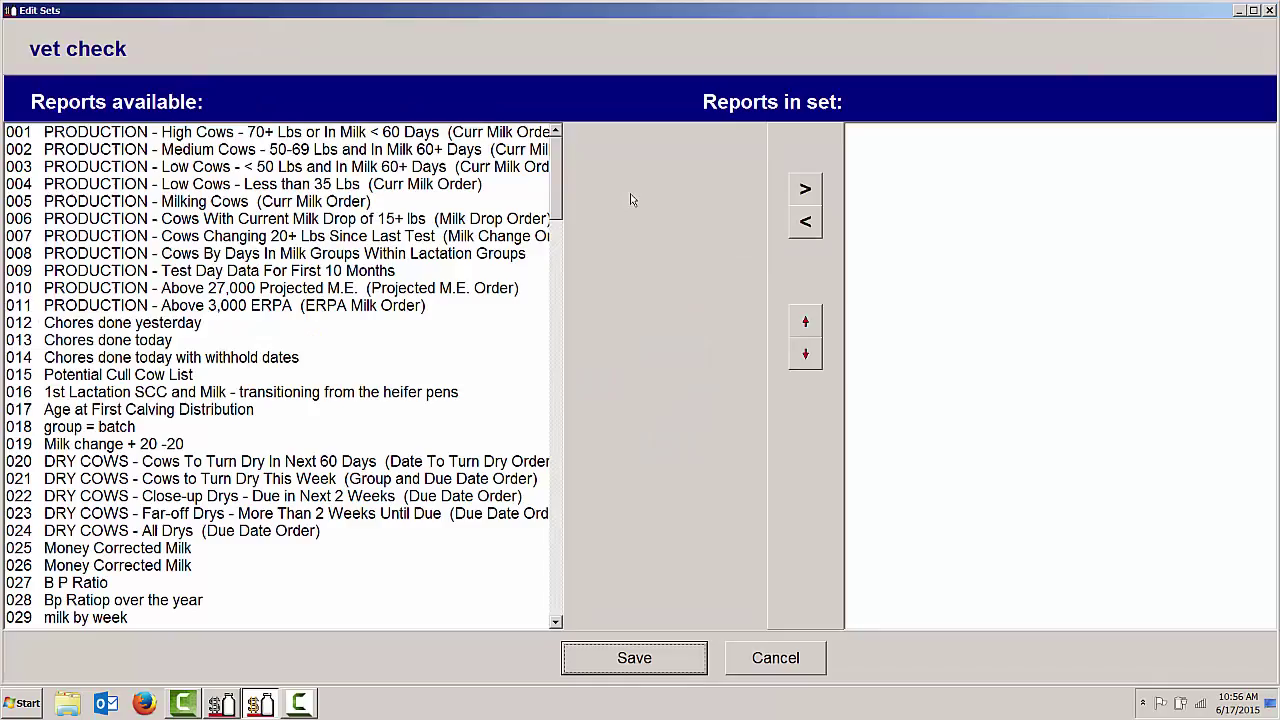
Add report 078 Detailed Repro Exam to the vet check set, save it, and briefly expand the set to check its contents
left_click(556, 540)
left_click(556, 540)
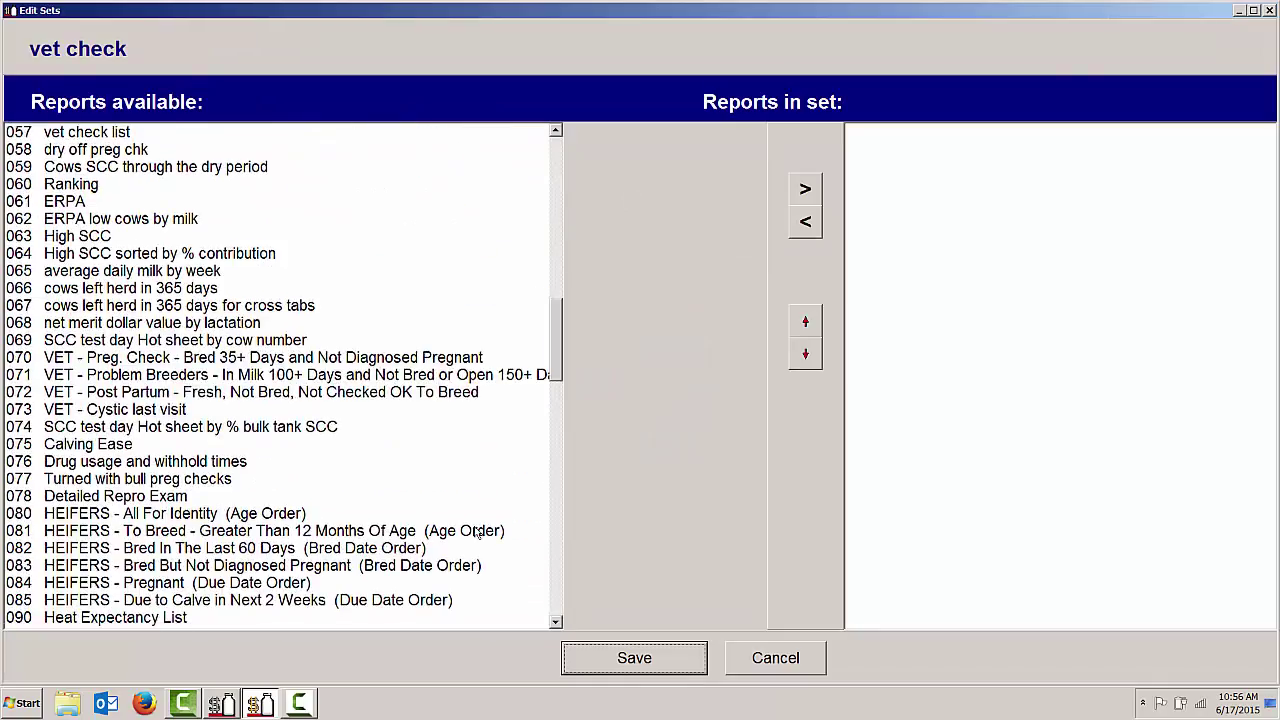
double_click(170, 496)
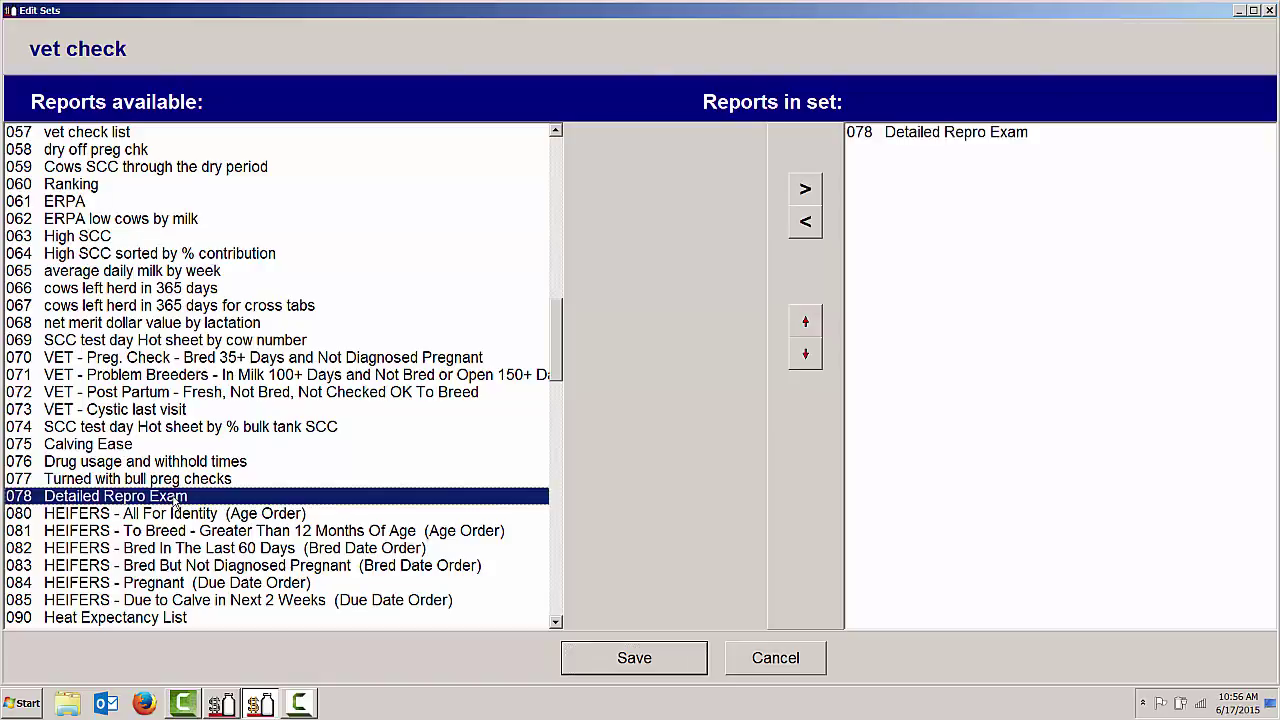
left_click(593, 662)
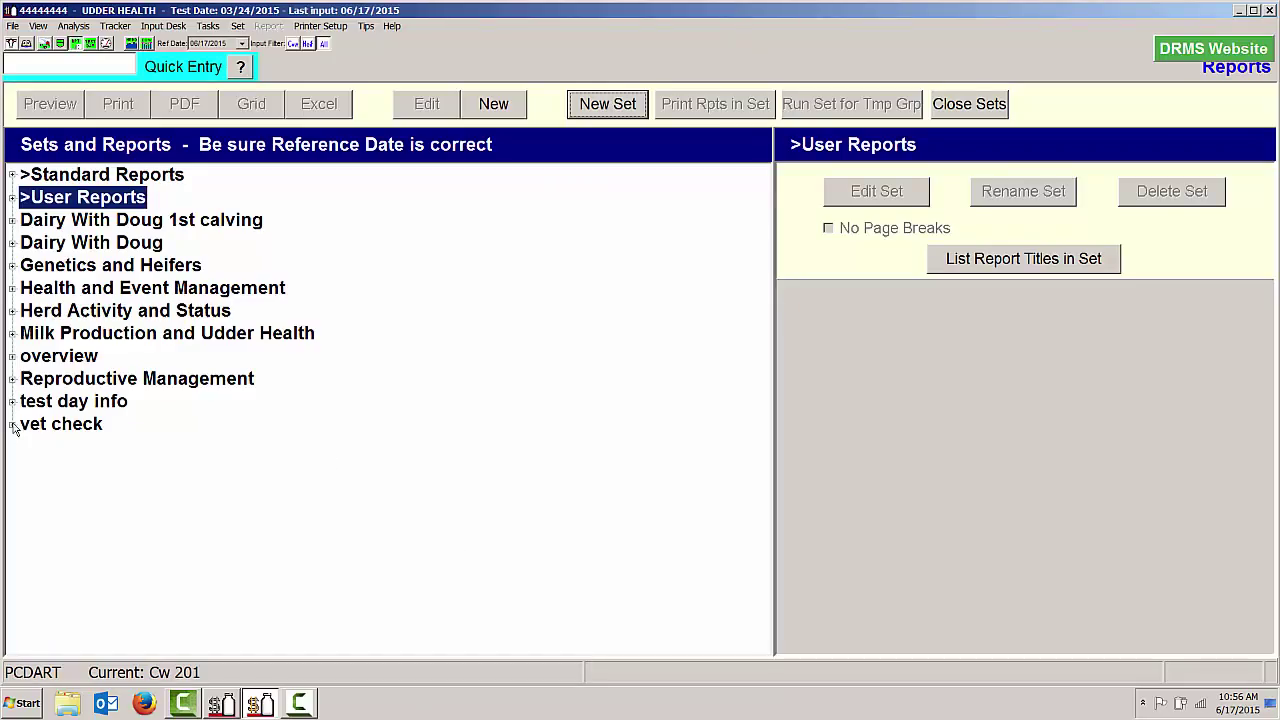
left_click(12, 424)
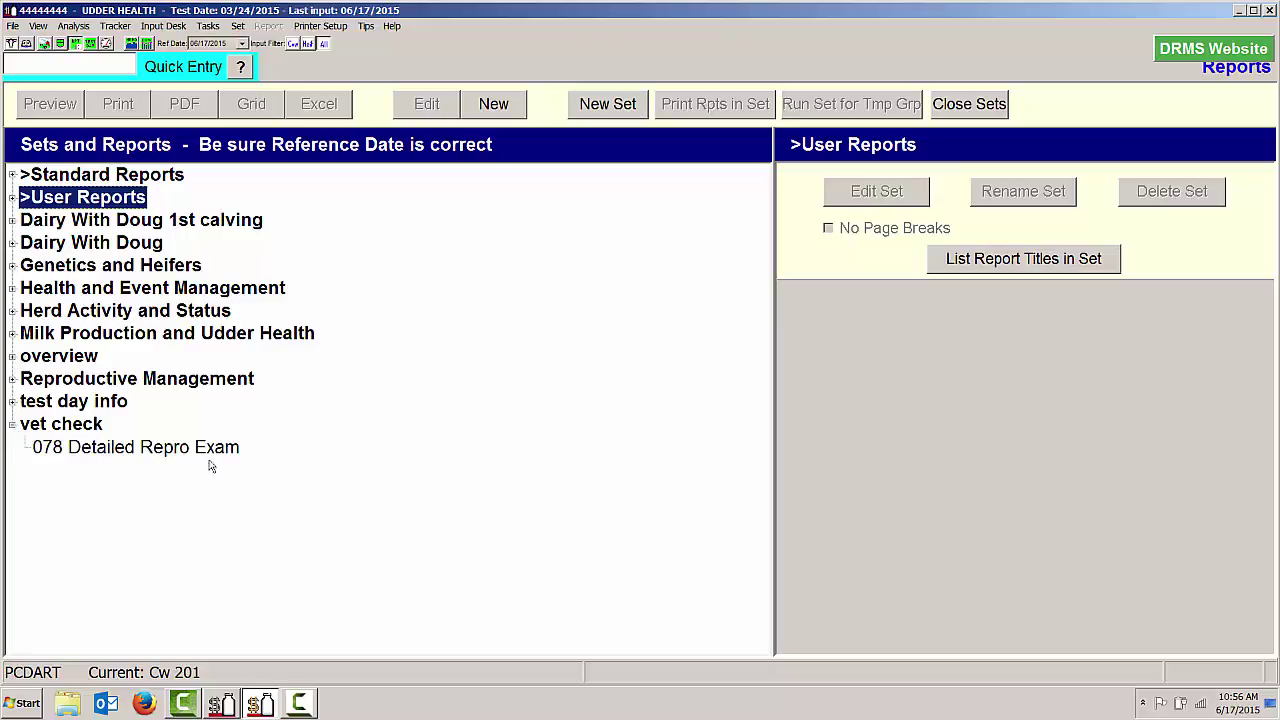
left_click(12, 426)
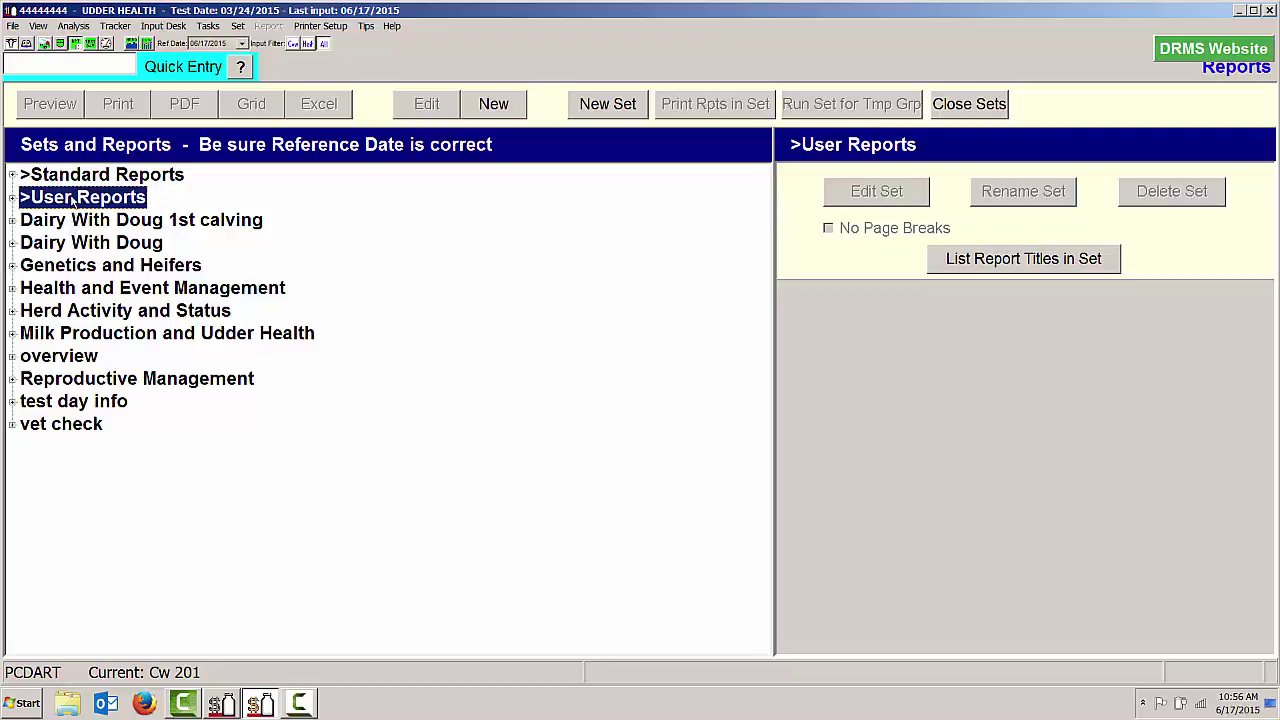